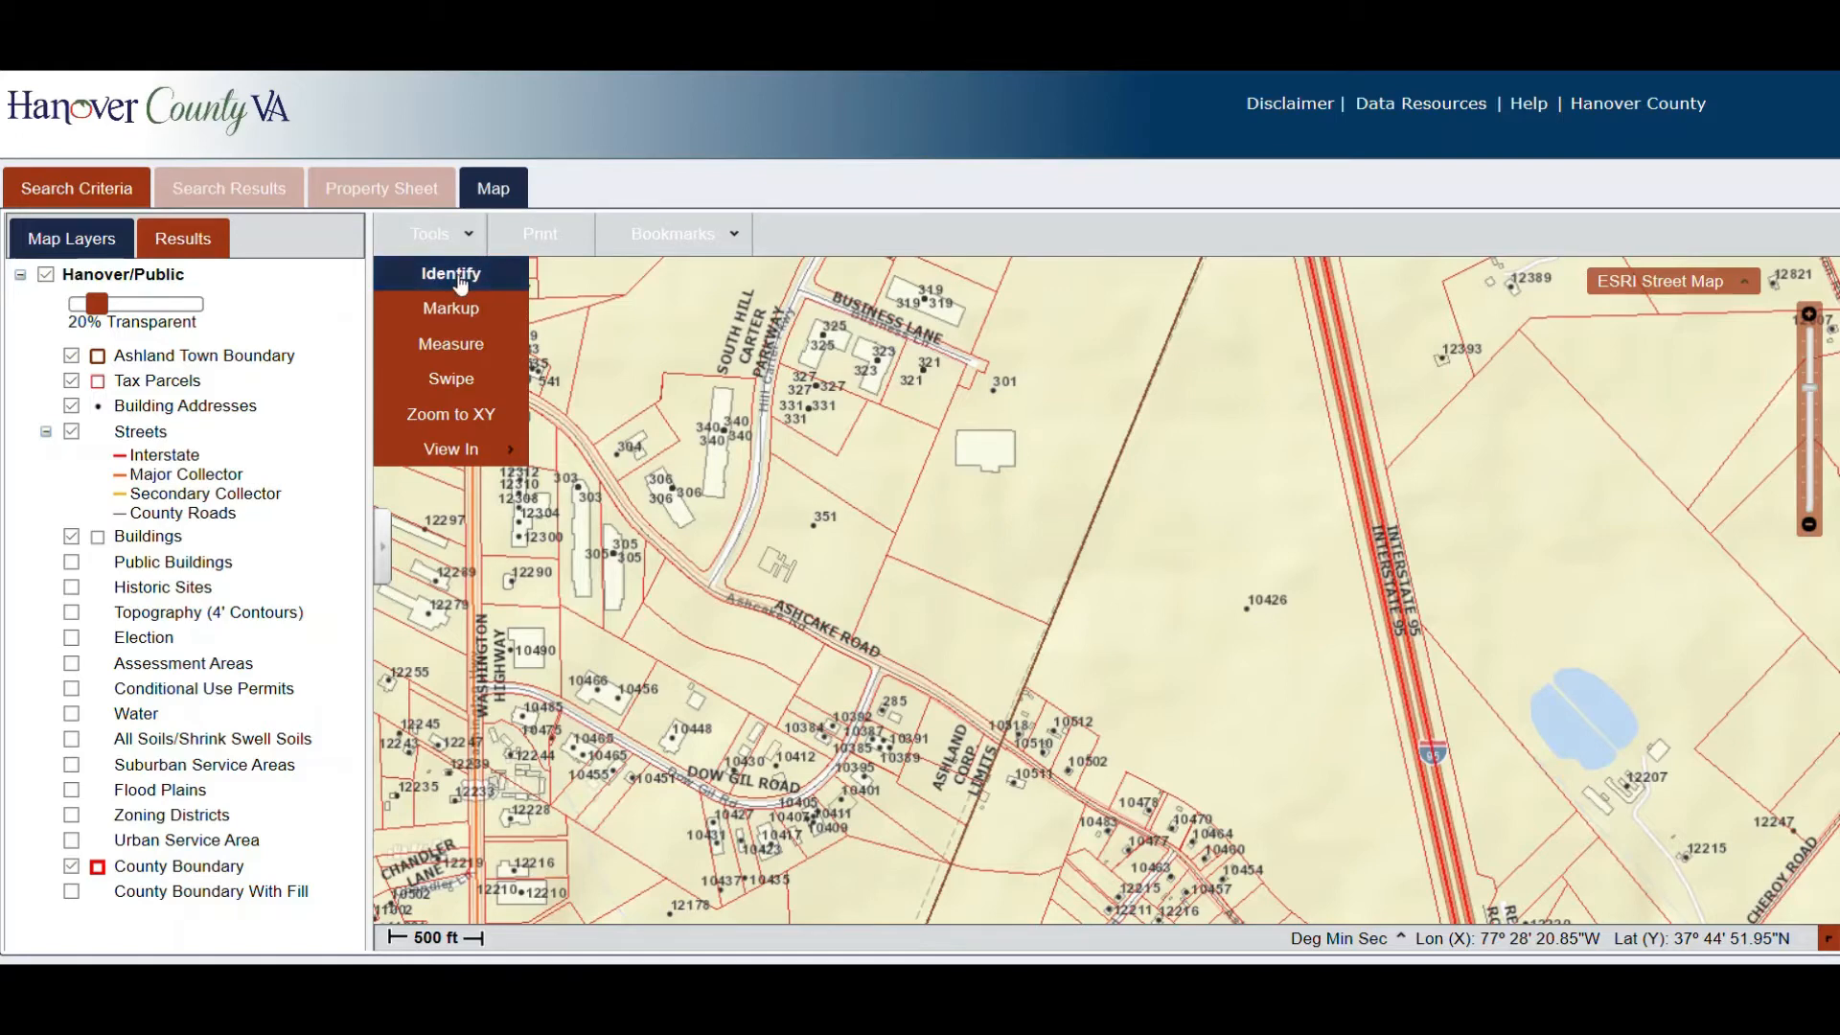
Identify the tax parcel at building 351 and view its property details, returning to the map with the parcel popup closed.
left_click(461, 278)
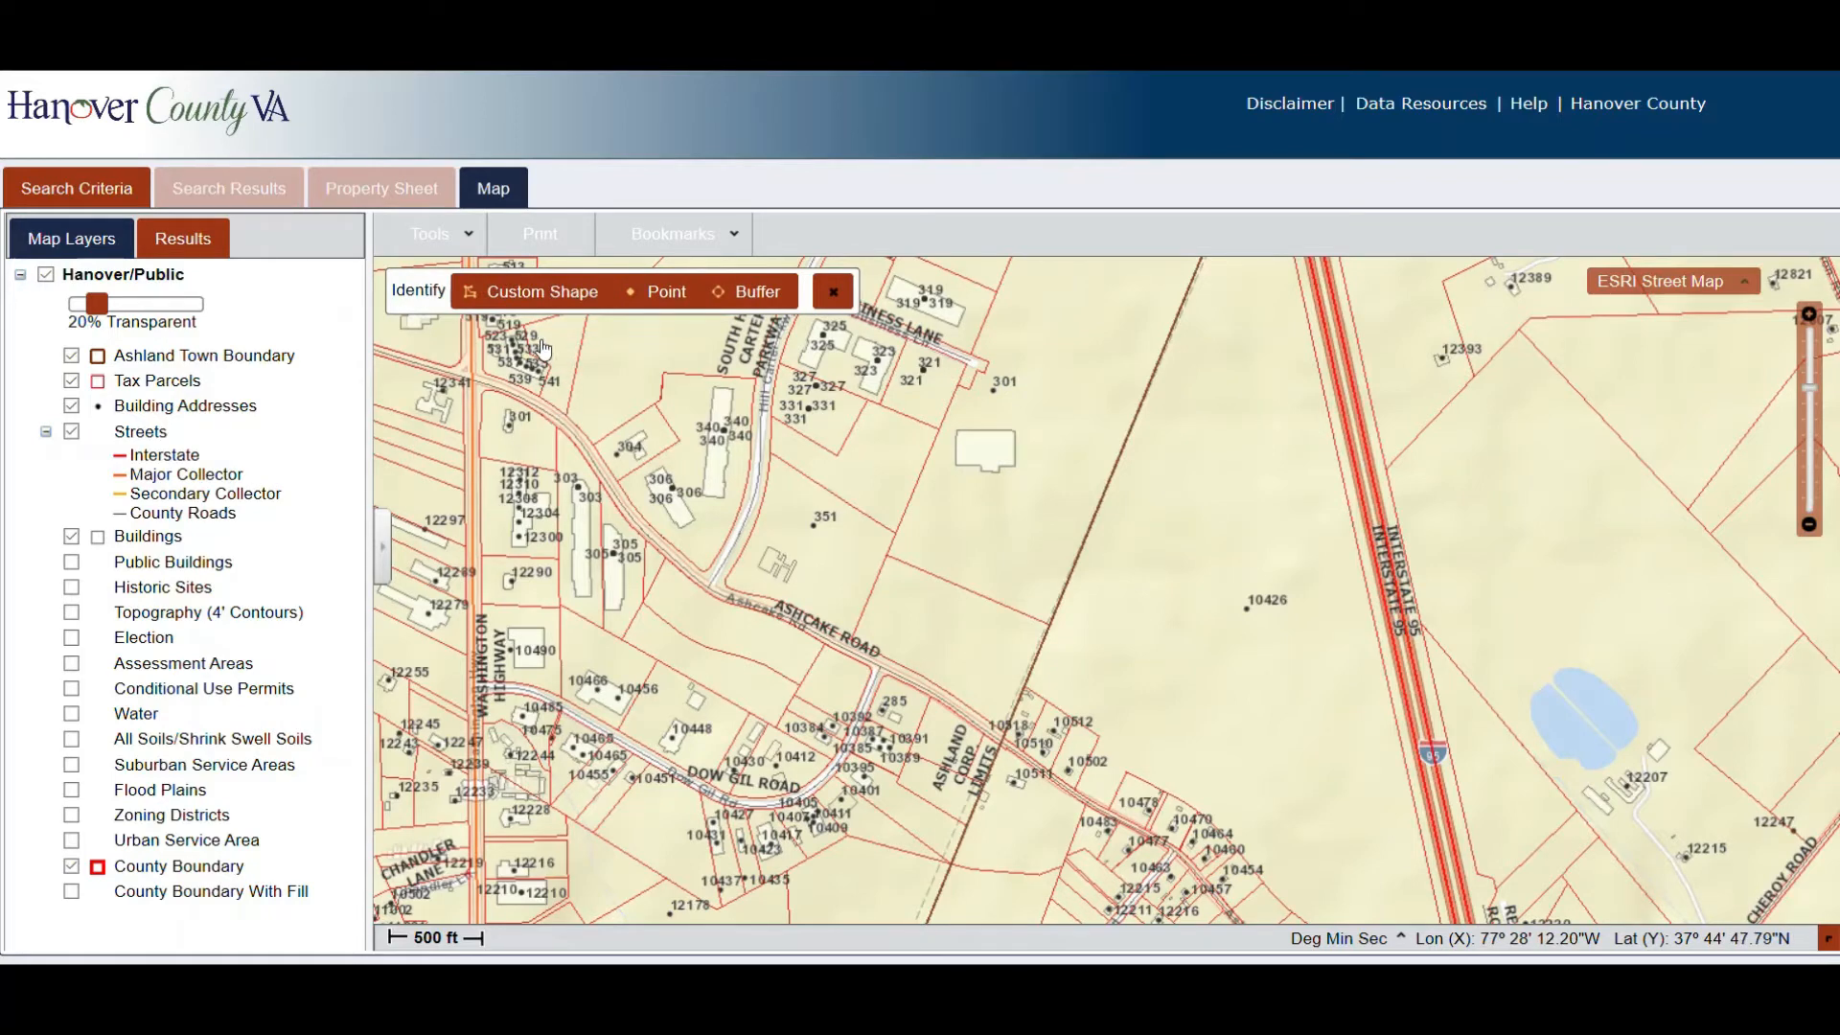
left_click(559, 305)
left_click(826, 554)
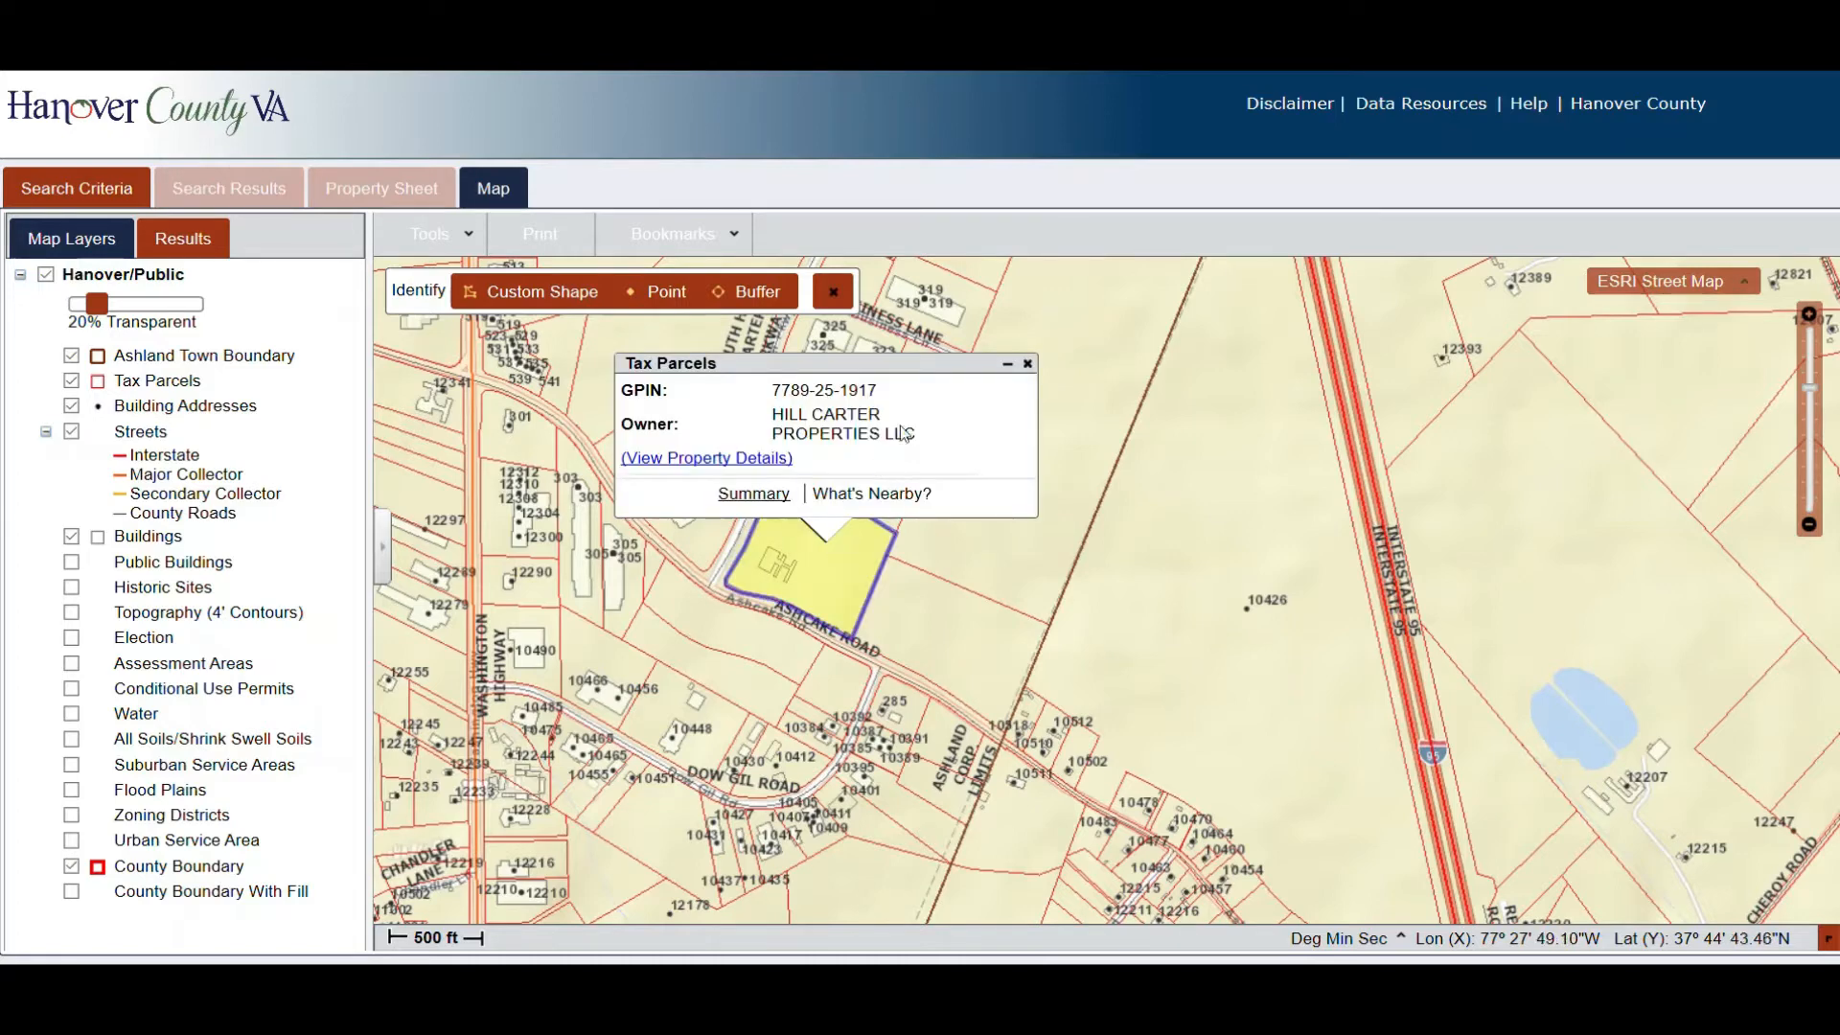
left_click(697, 460)
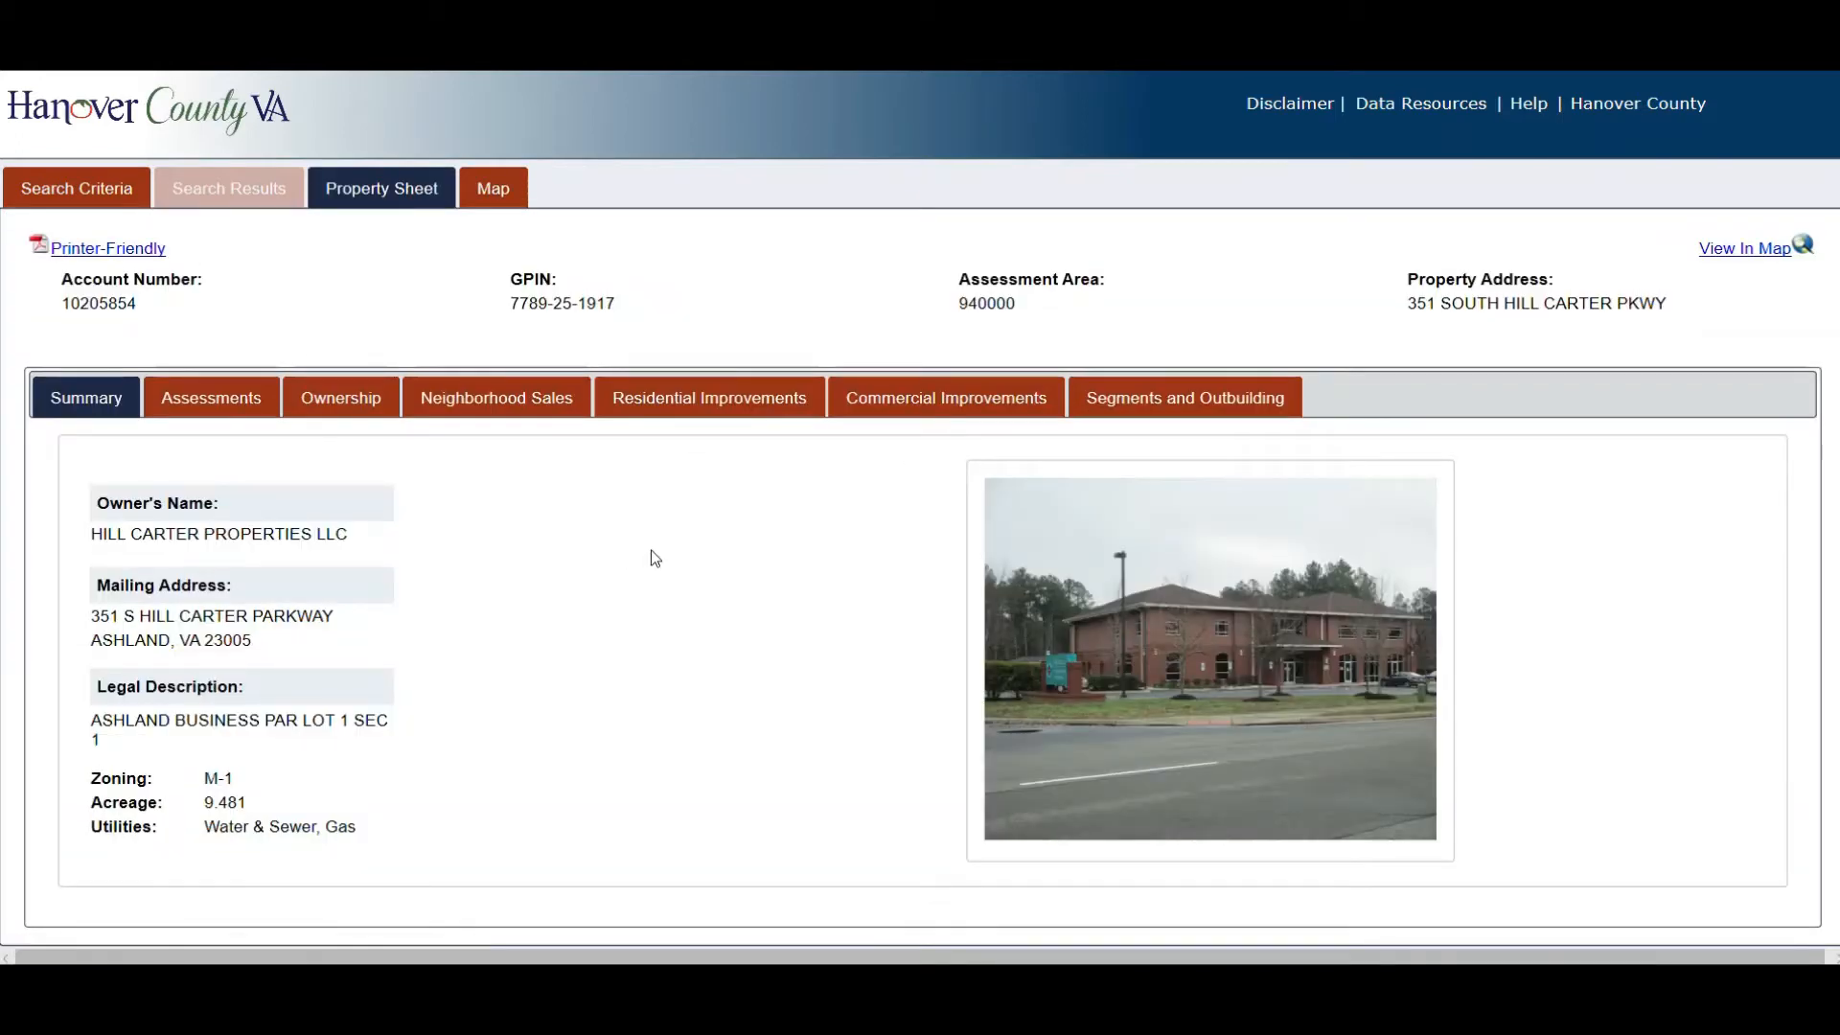
left_click(495, 188)
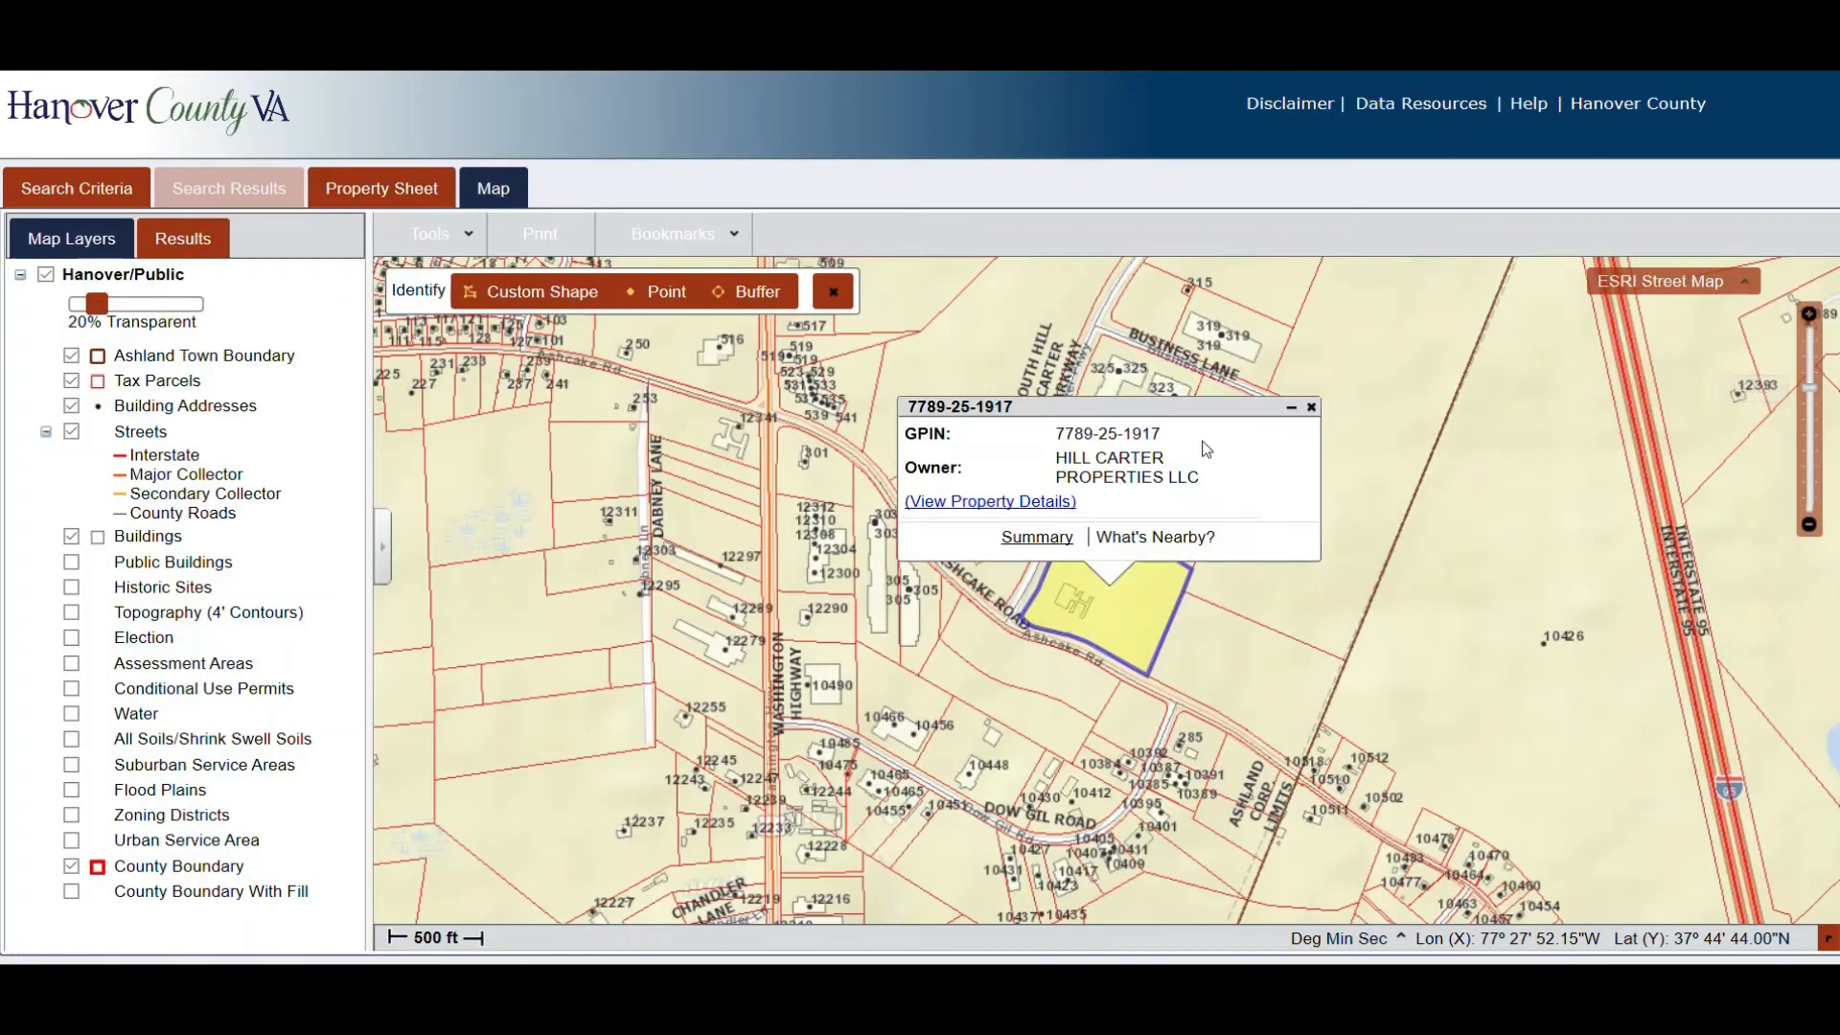
left_click(1304, 409)
Identify features in all visible layers within a five-sided custom shape spanning Washington Highway, from west of building 12297 to Ashcake Road.
left_click(543, 297)
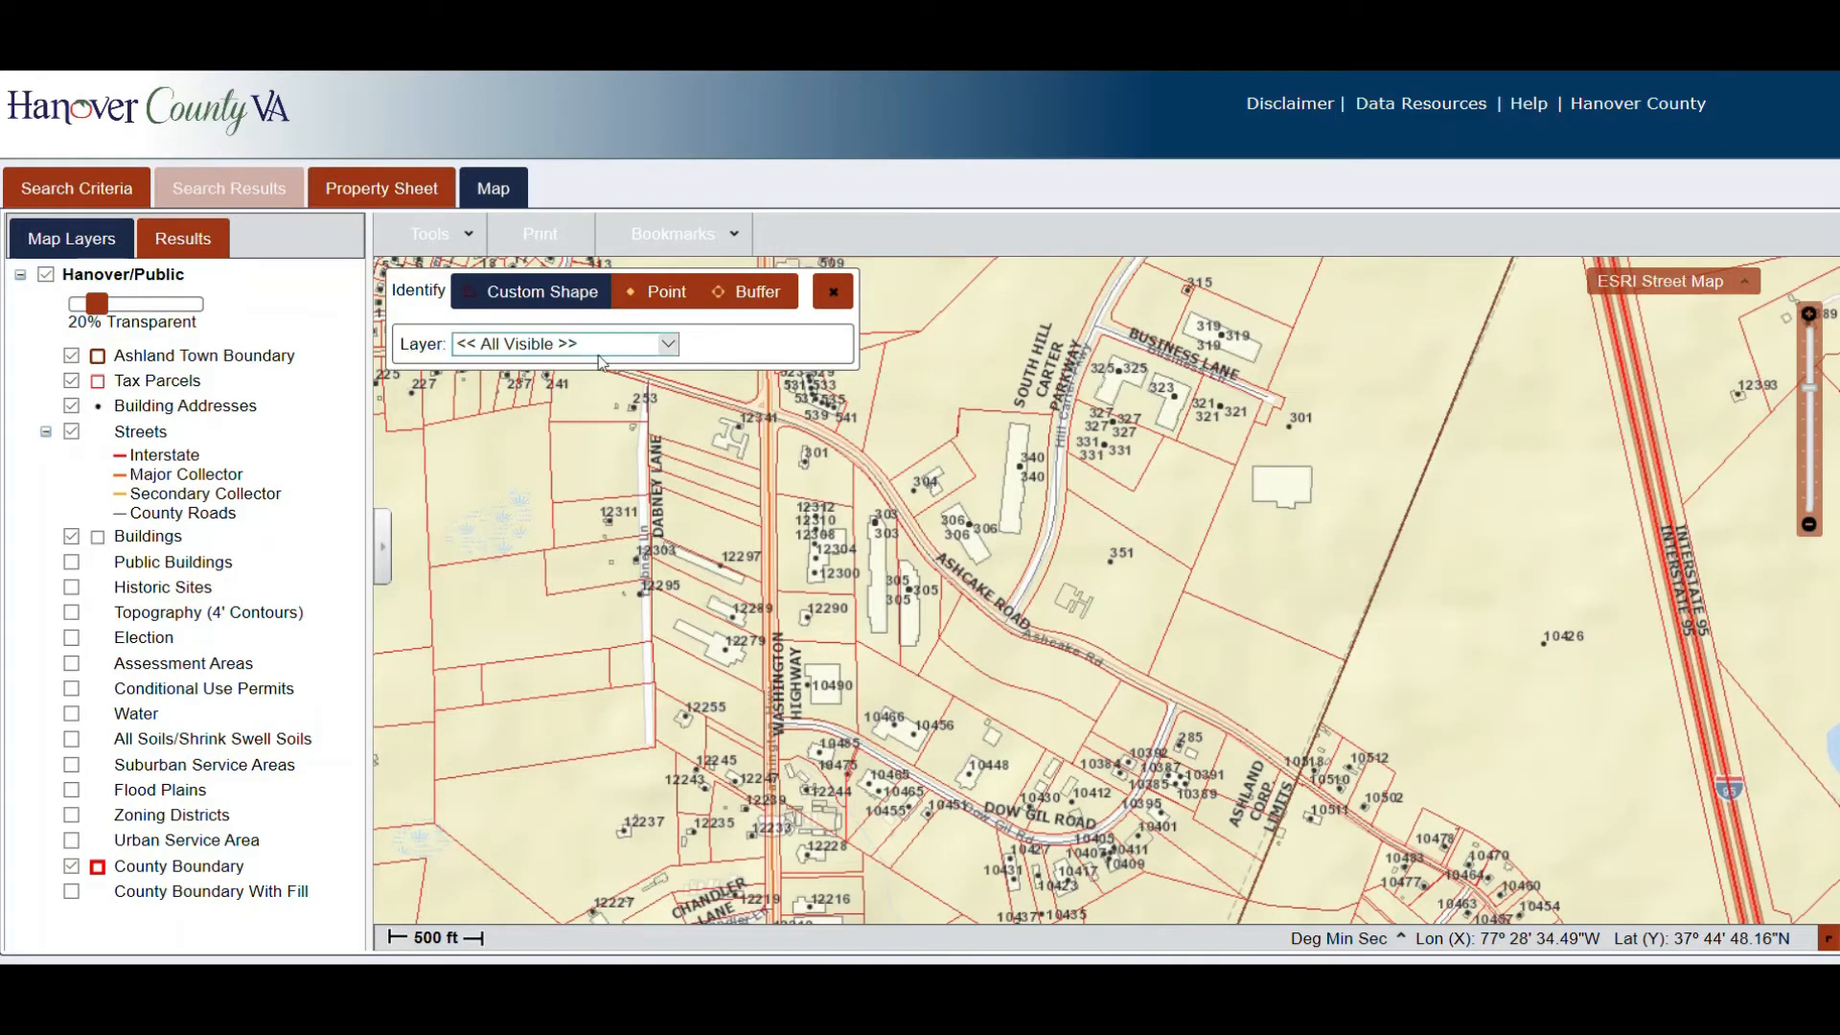
left_click(670, 344)
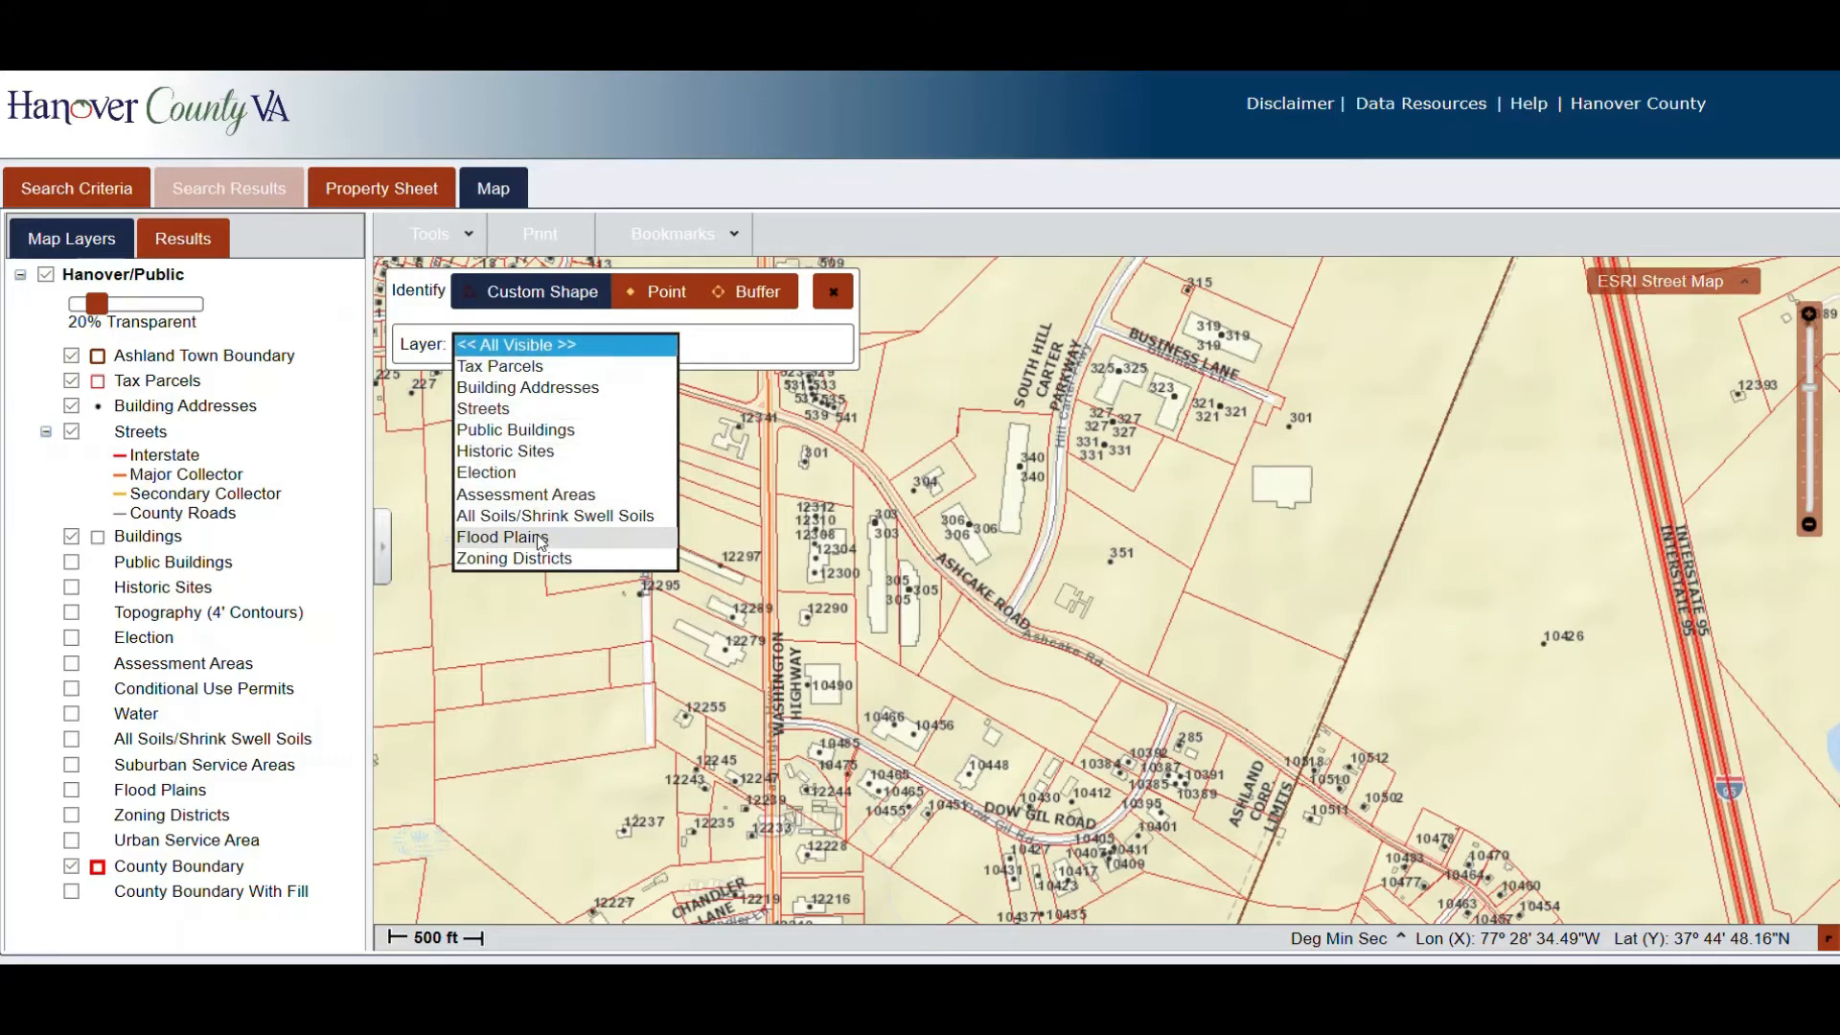
left_click(740, 356)
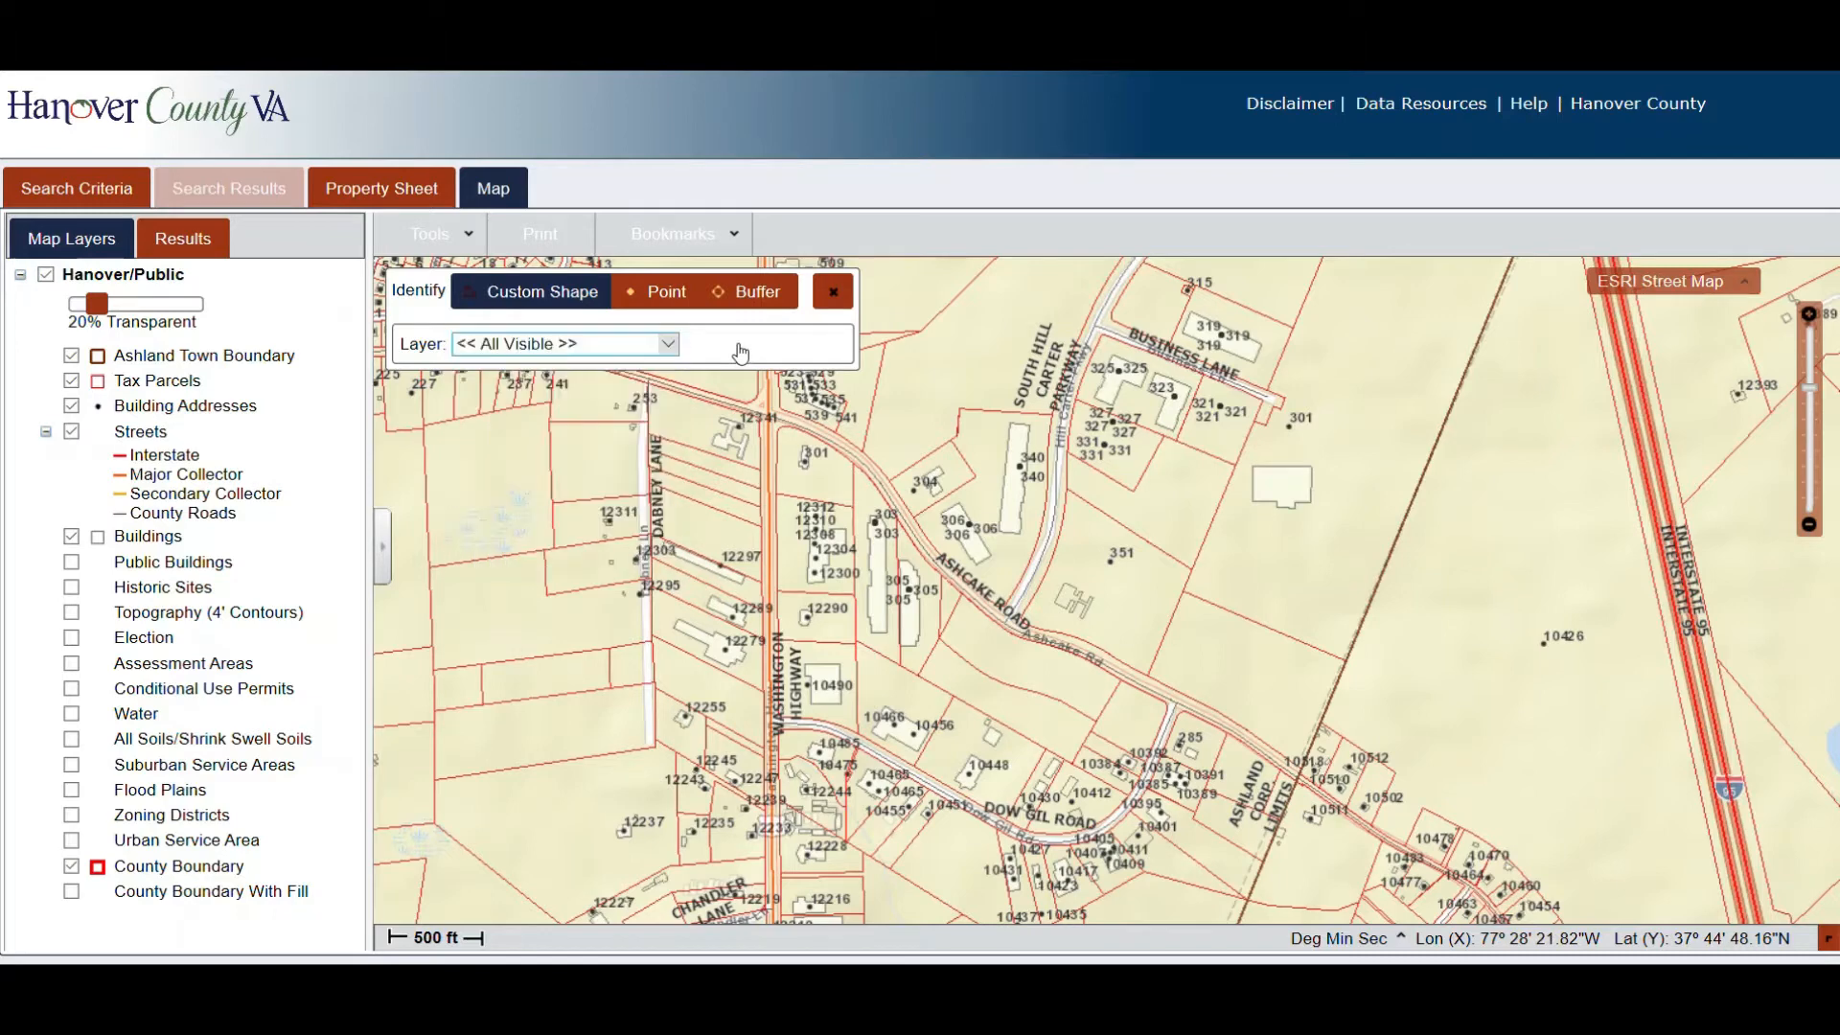
left_click(728, 496)
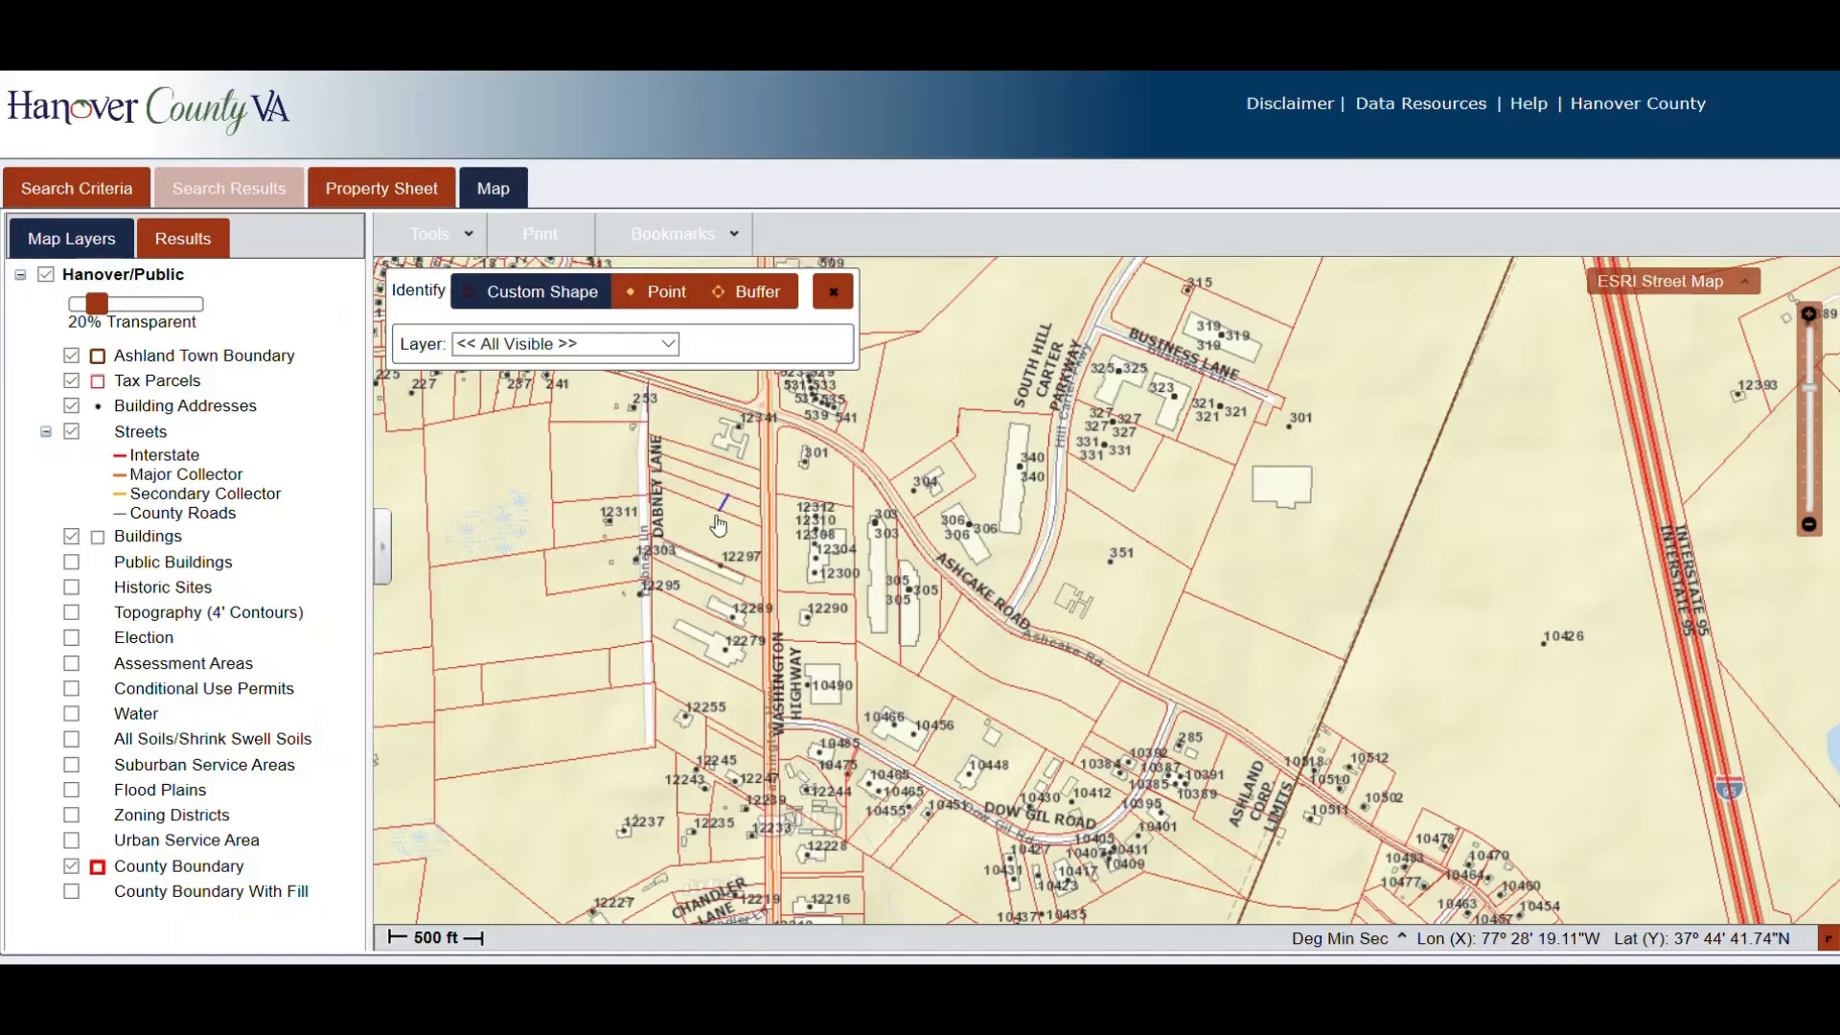
left_click(693, 572)
left_click(731, 644)
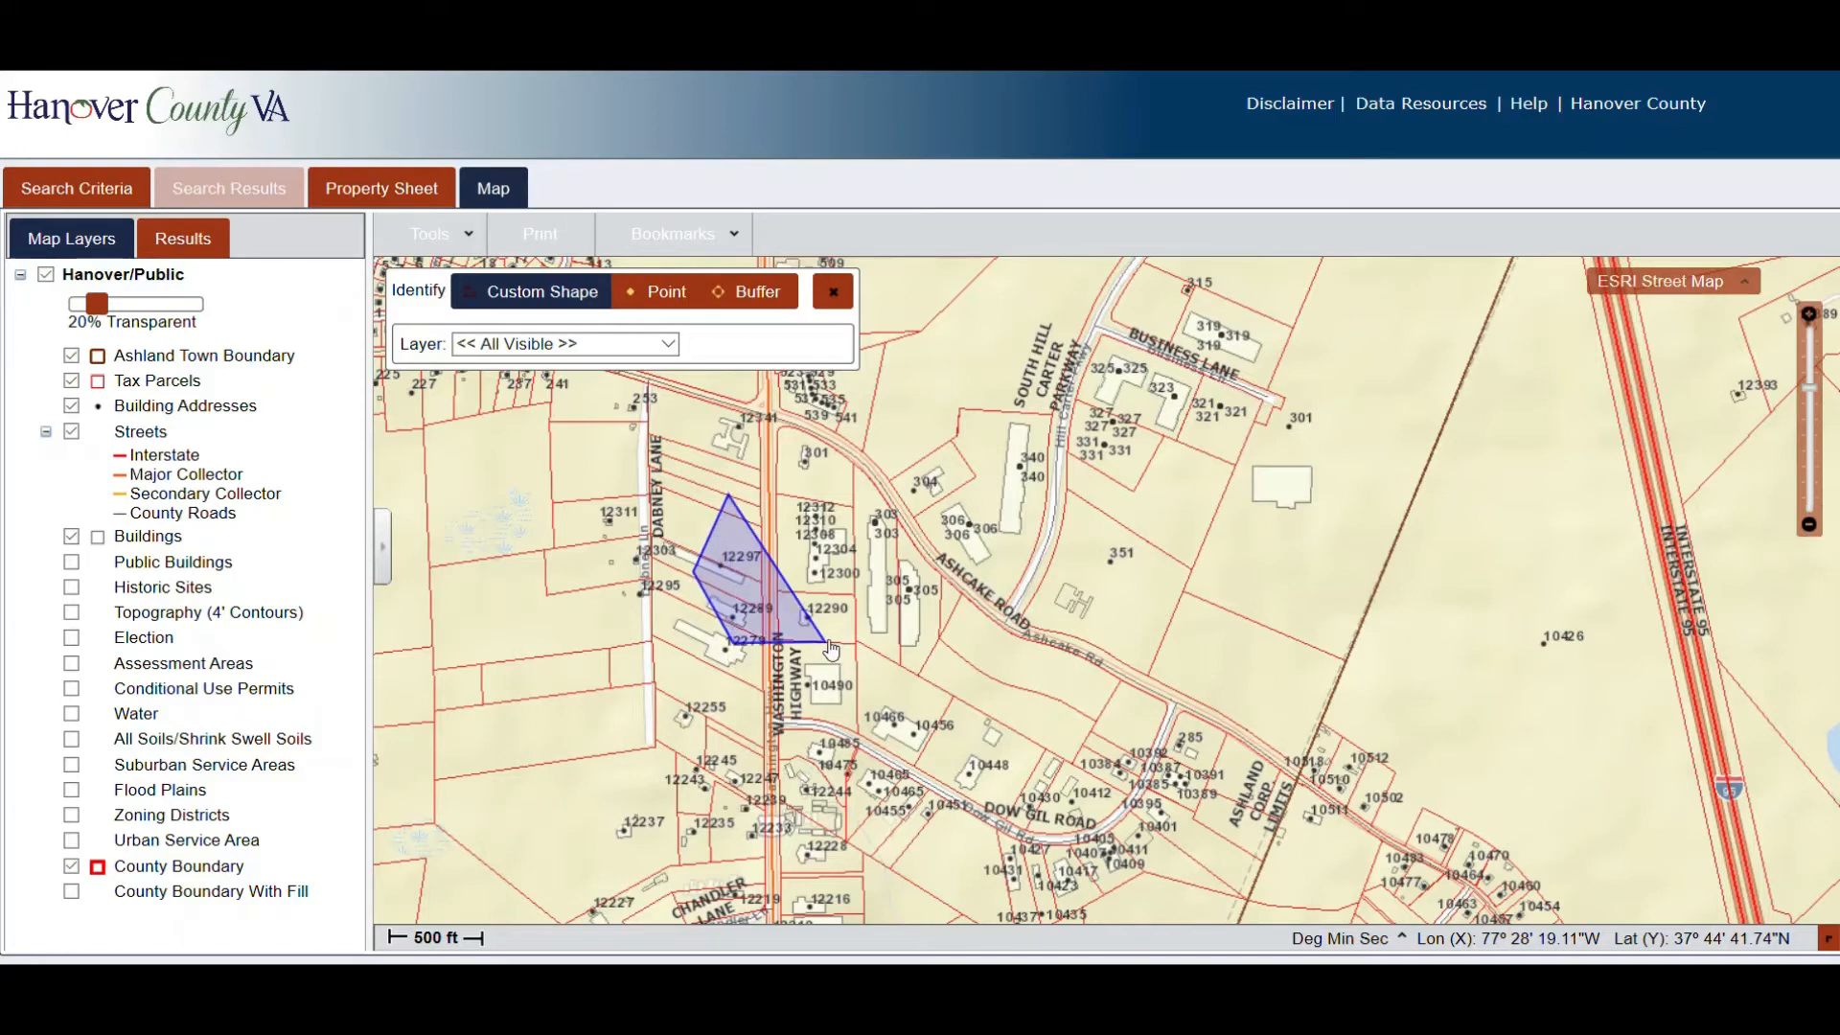
left_click(879, 616)
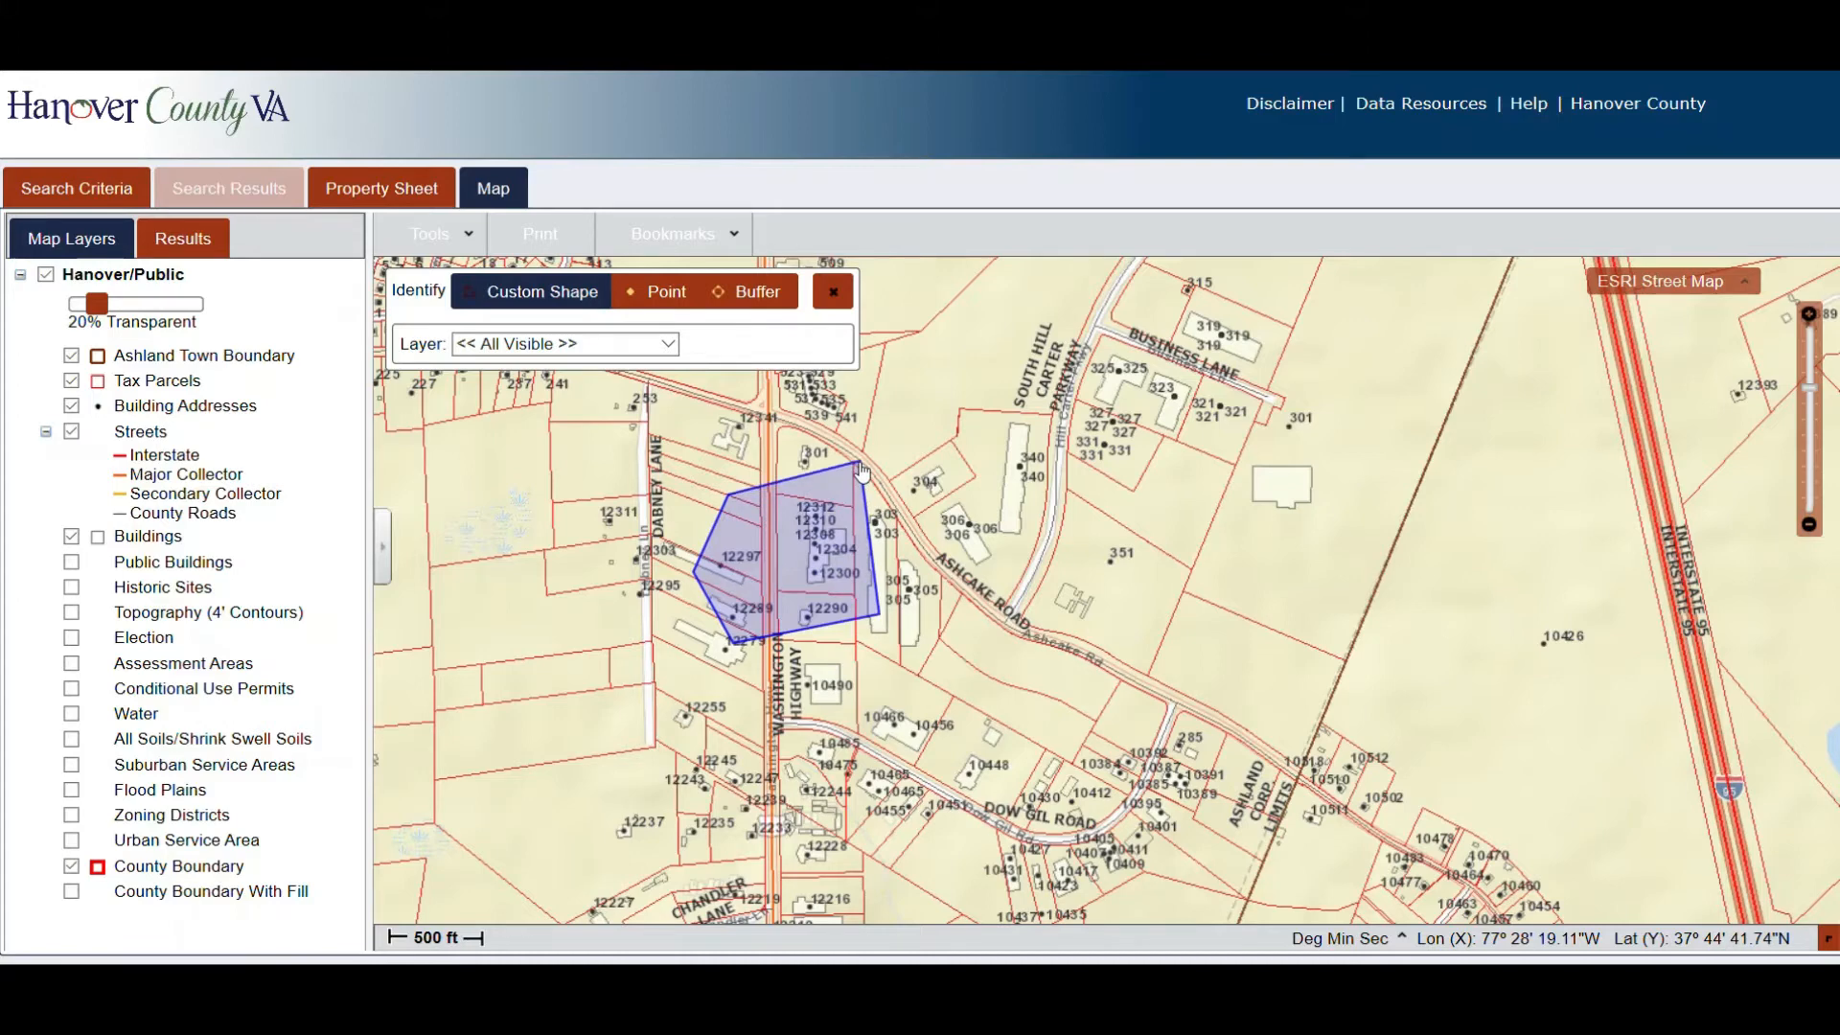
double_click(862, 467)
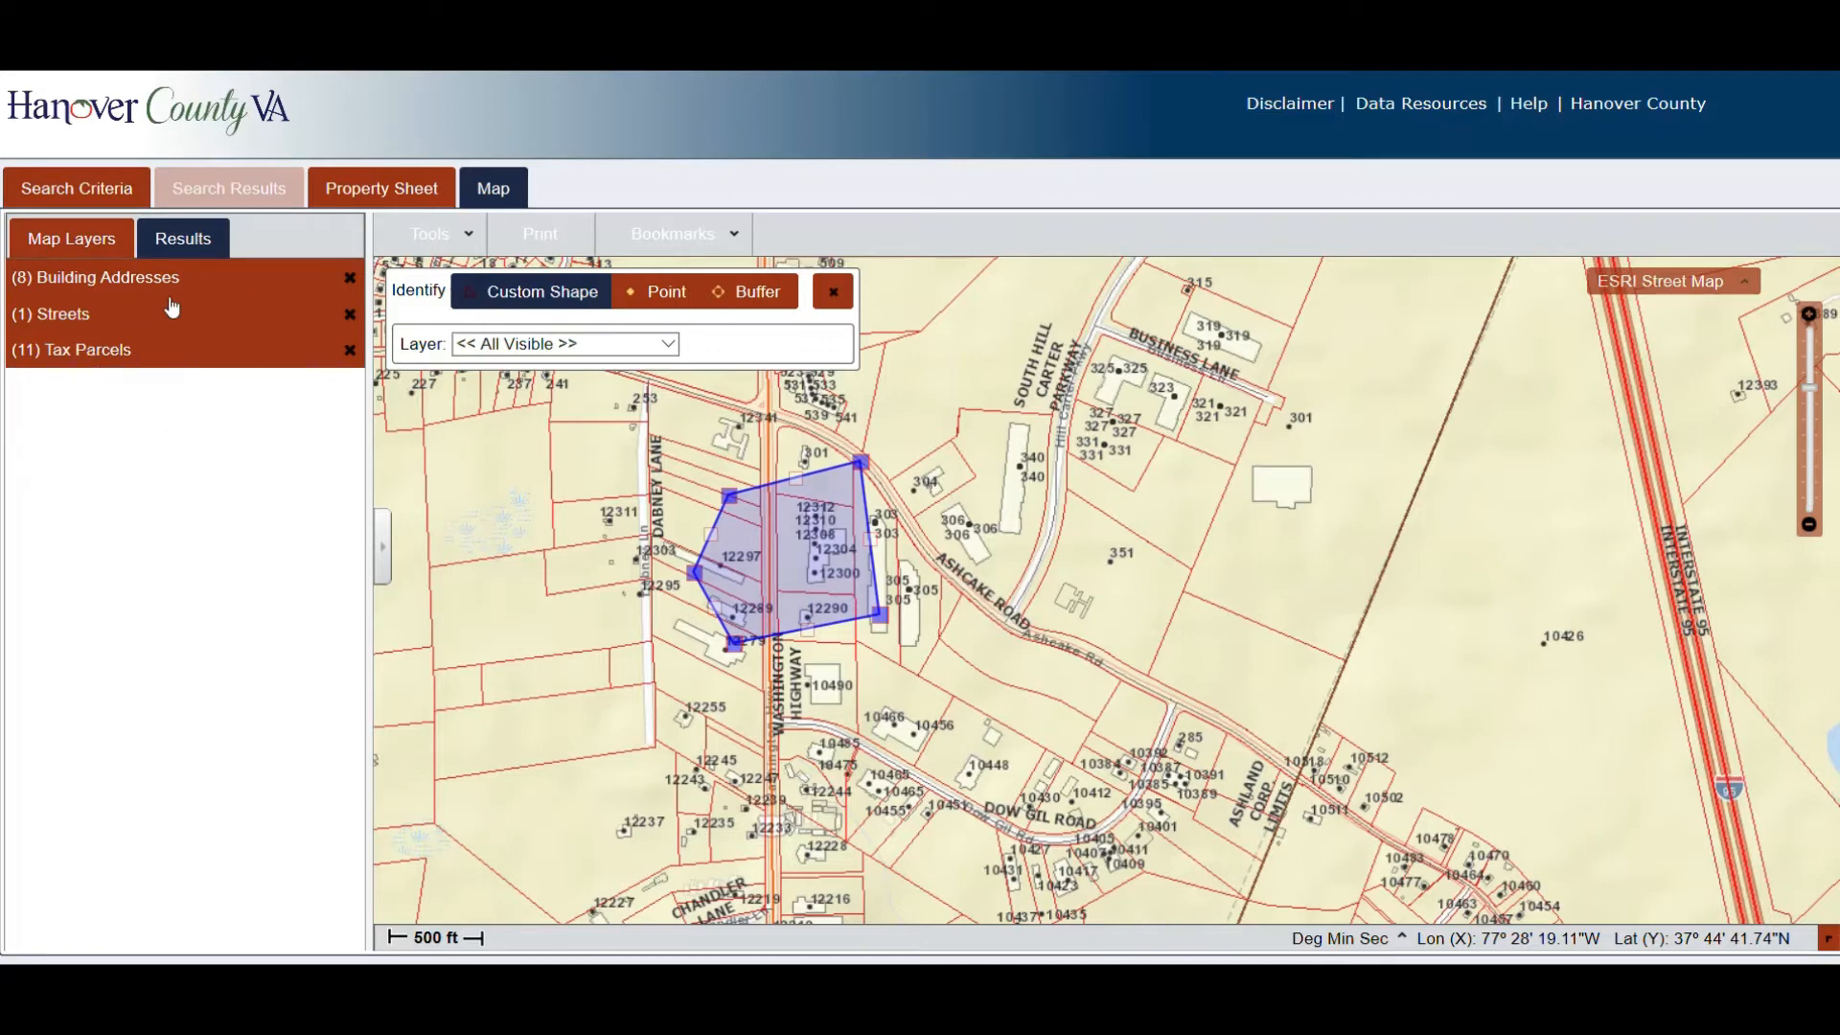
Read the attributes of the second tax parcel in the custom-shape results, and return to the map layer list.
left_click(113, 353)
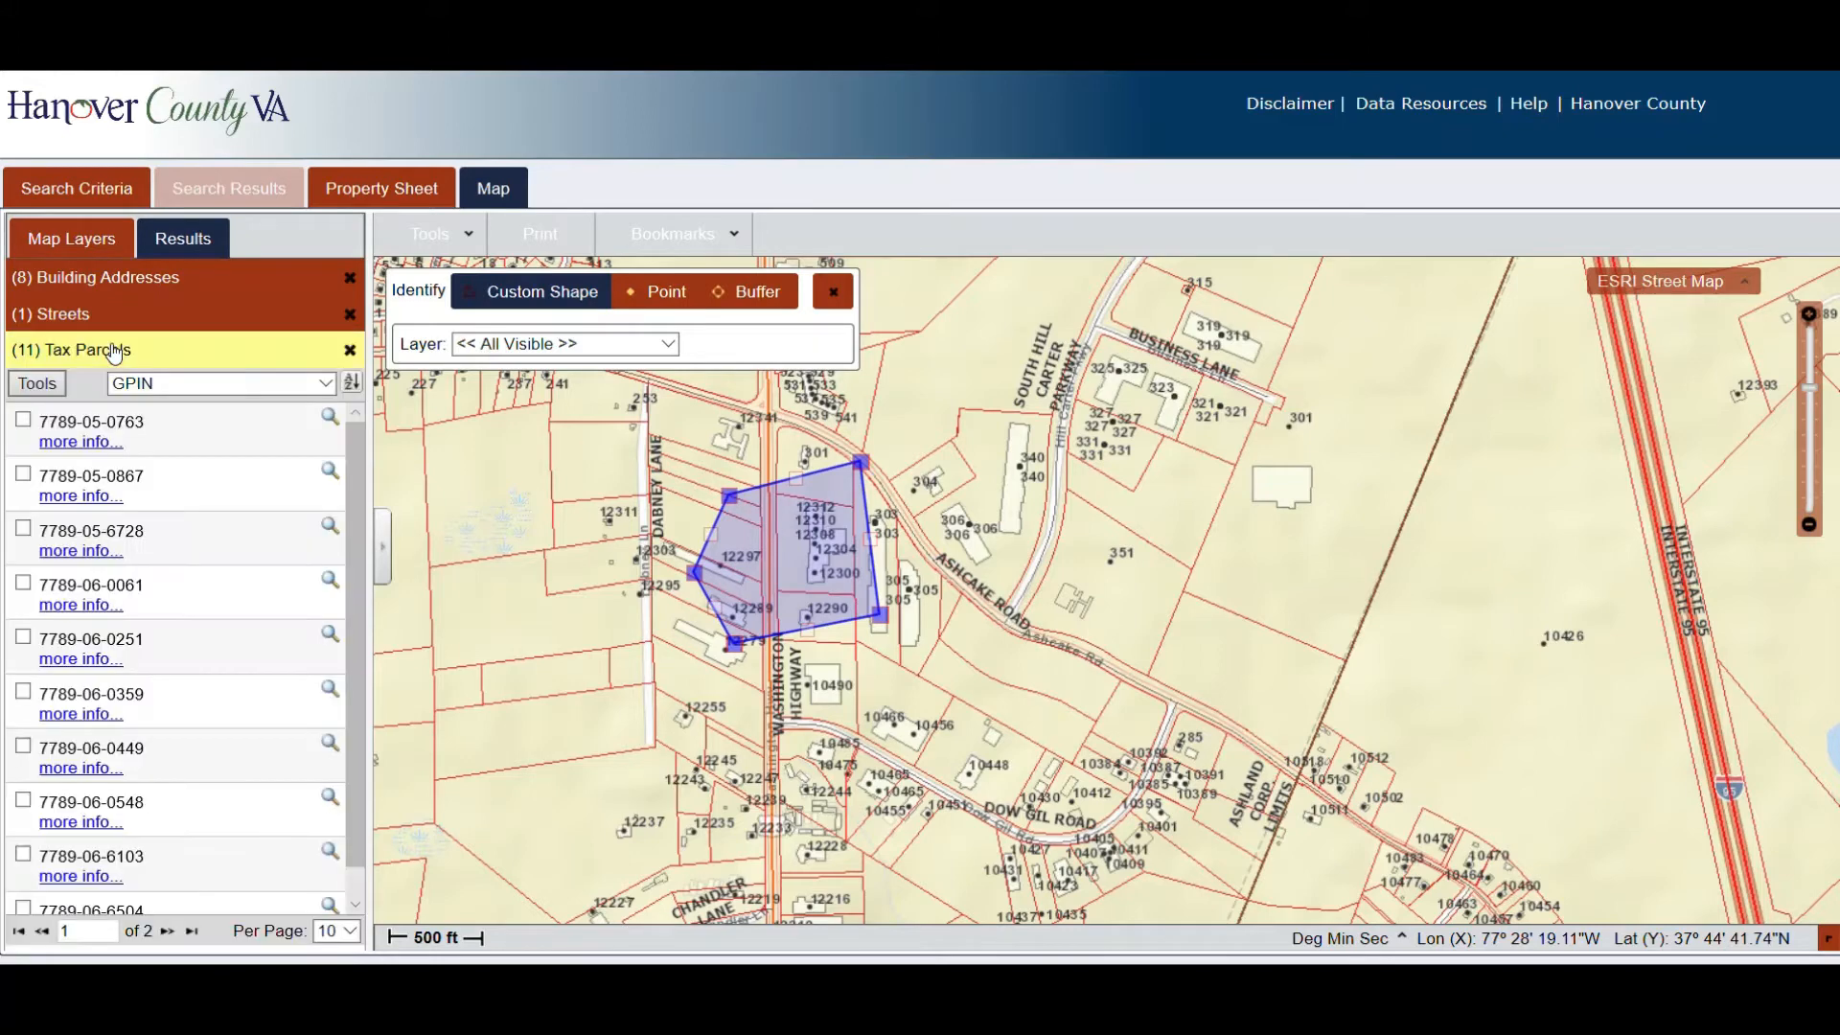
left_click(77, 497)
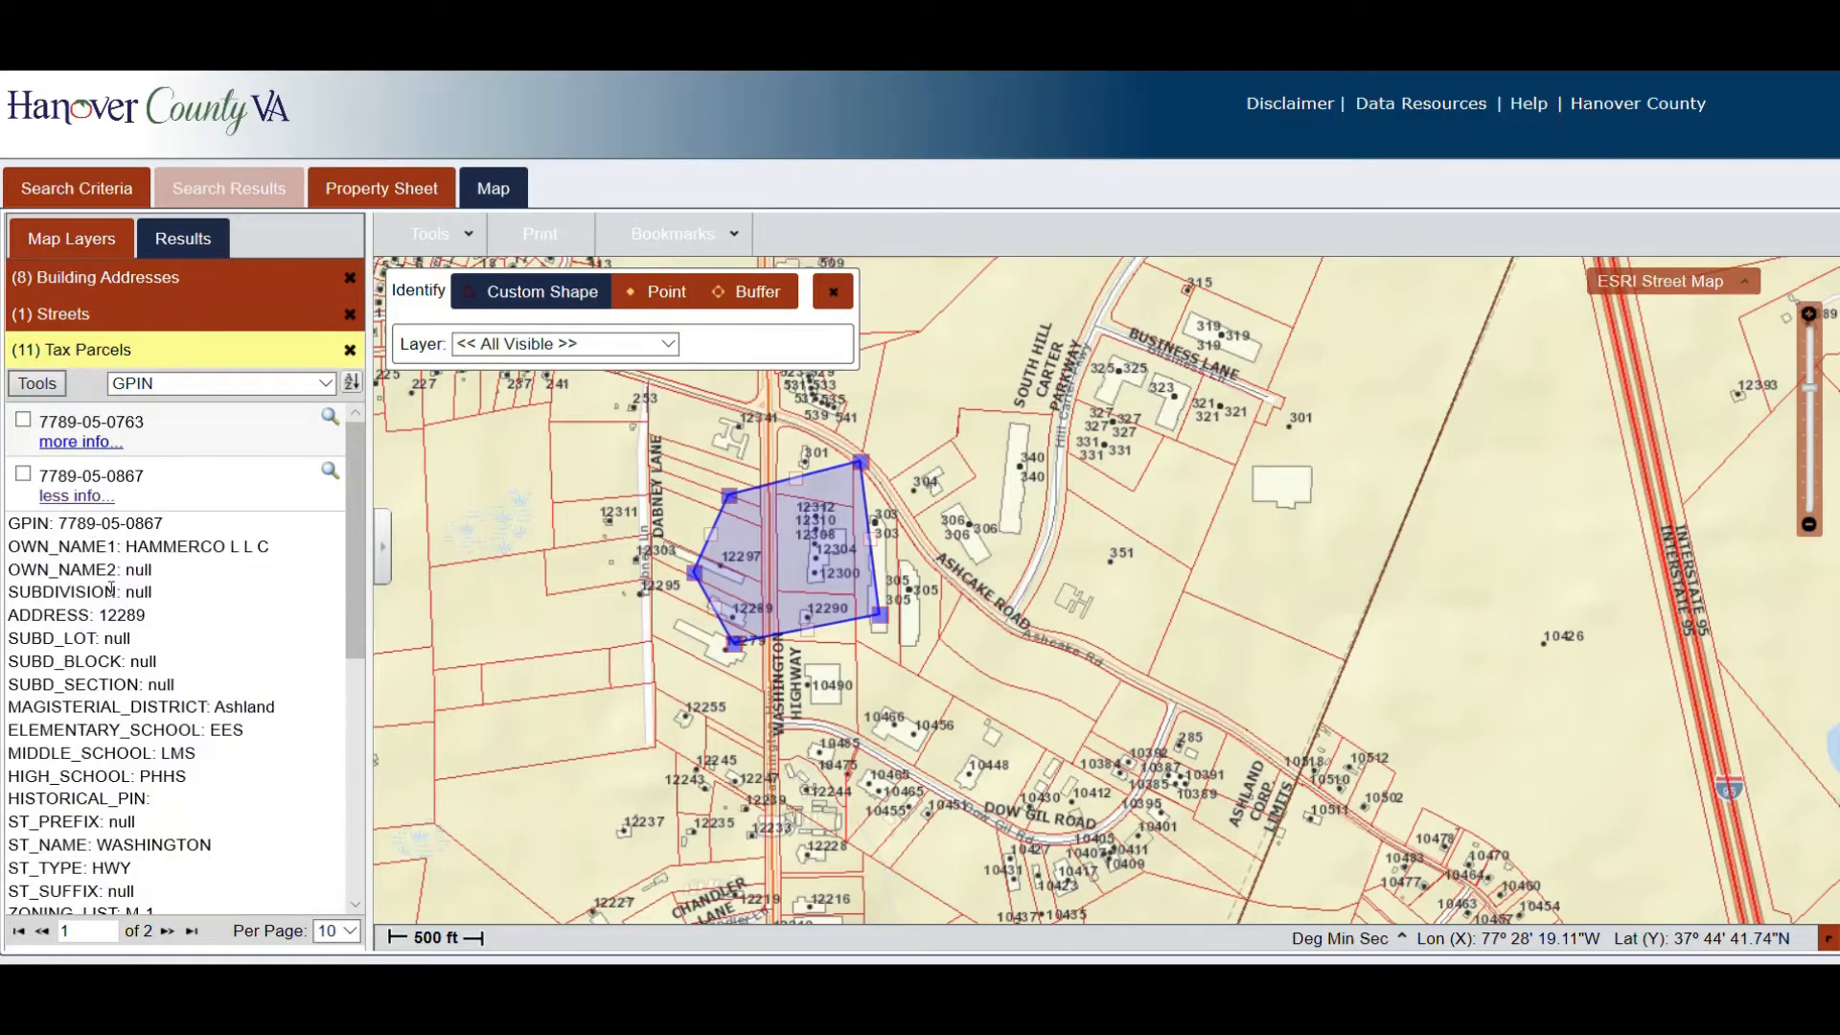
scroll(168, 660, "down", 2)
scroll(163, 659, "up", 3)
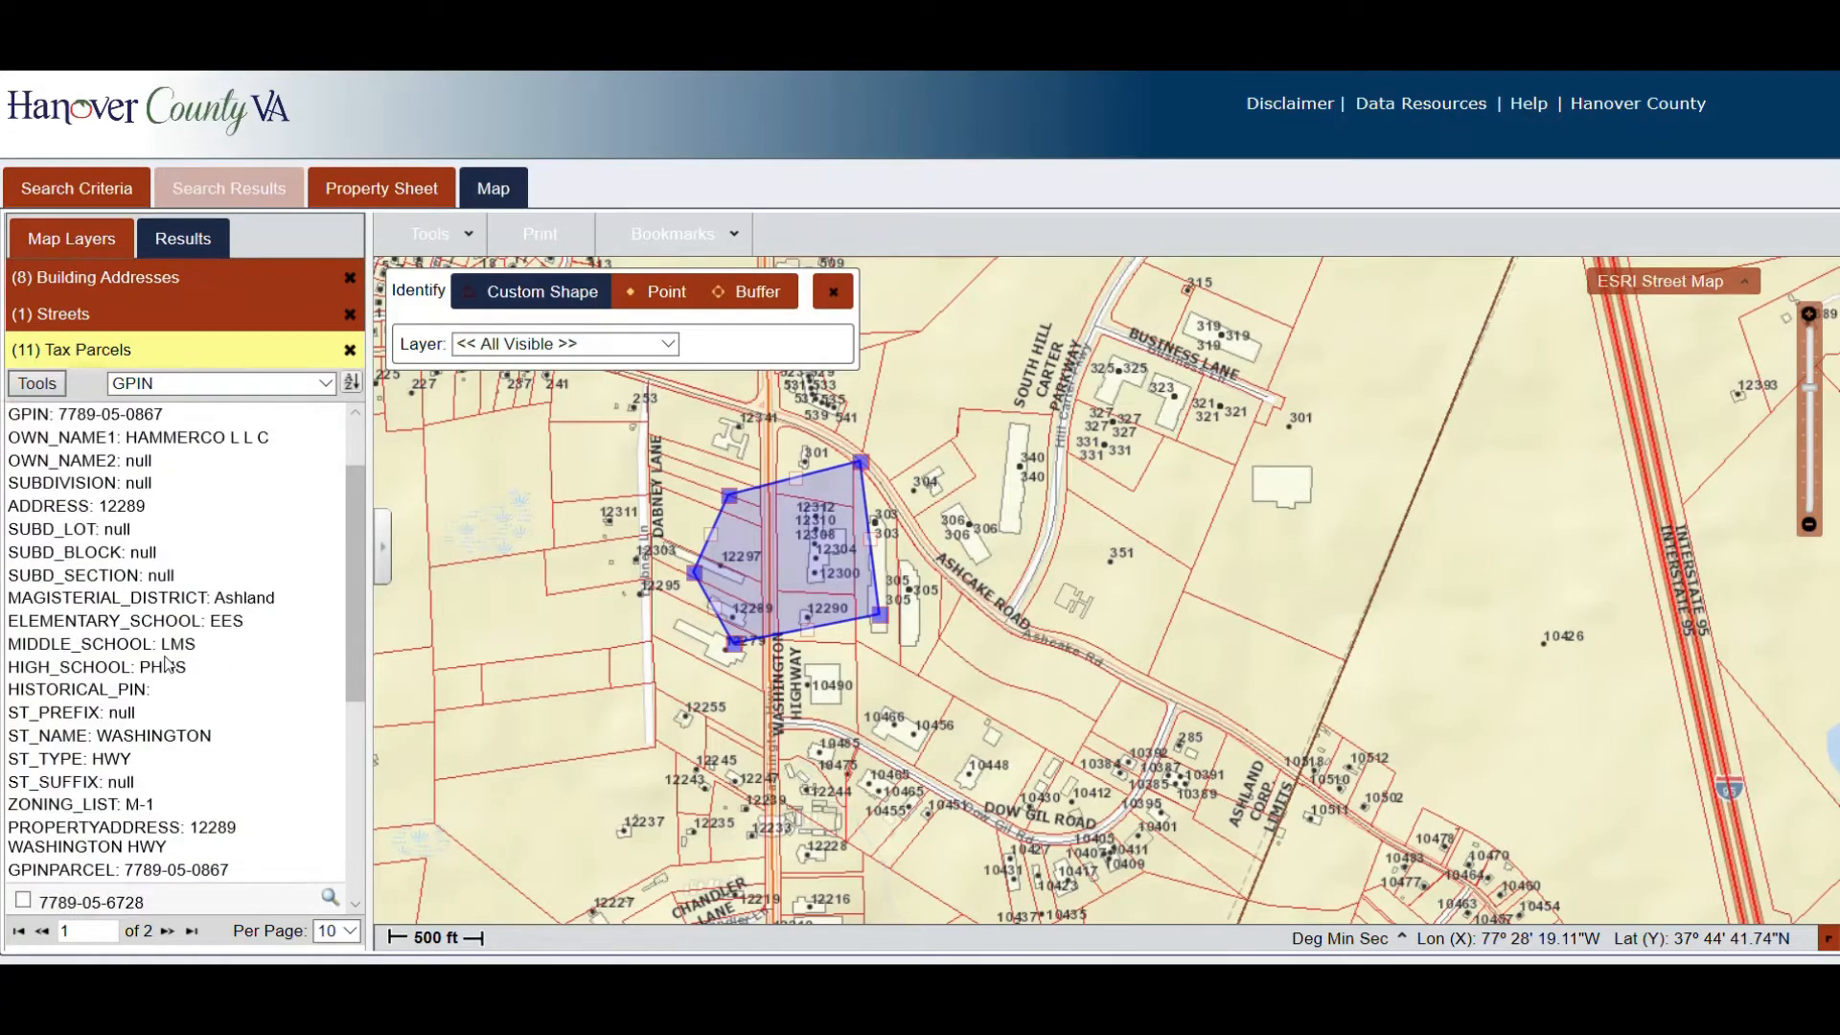
left_click(76, 242)
Identify the tax parcel at building 10490 by point, using all visible layers and a 10-pixel tolerance, and read its attributes.
left_click(664, 293)
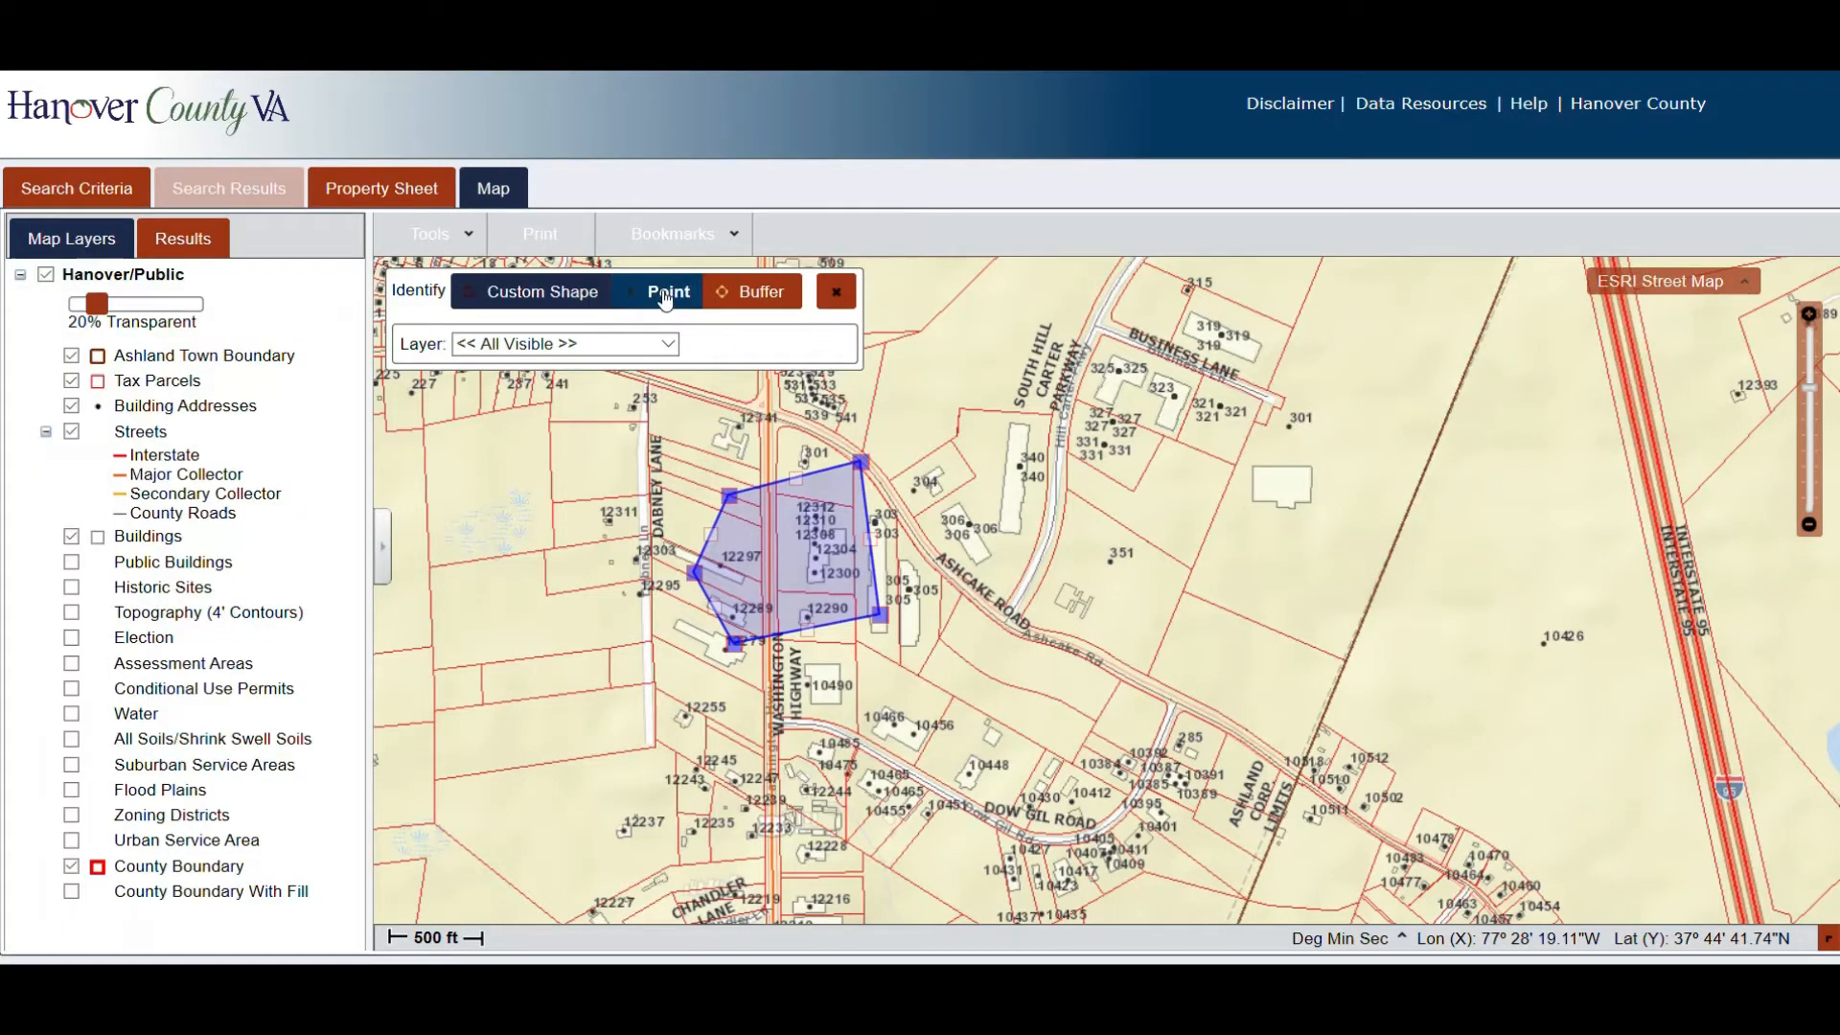
left_click(666, 297)
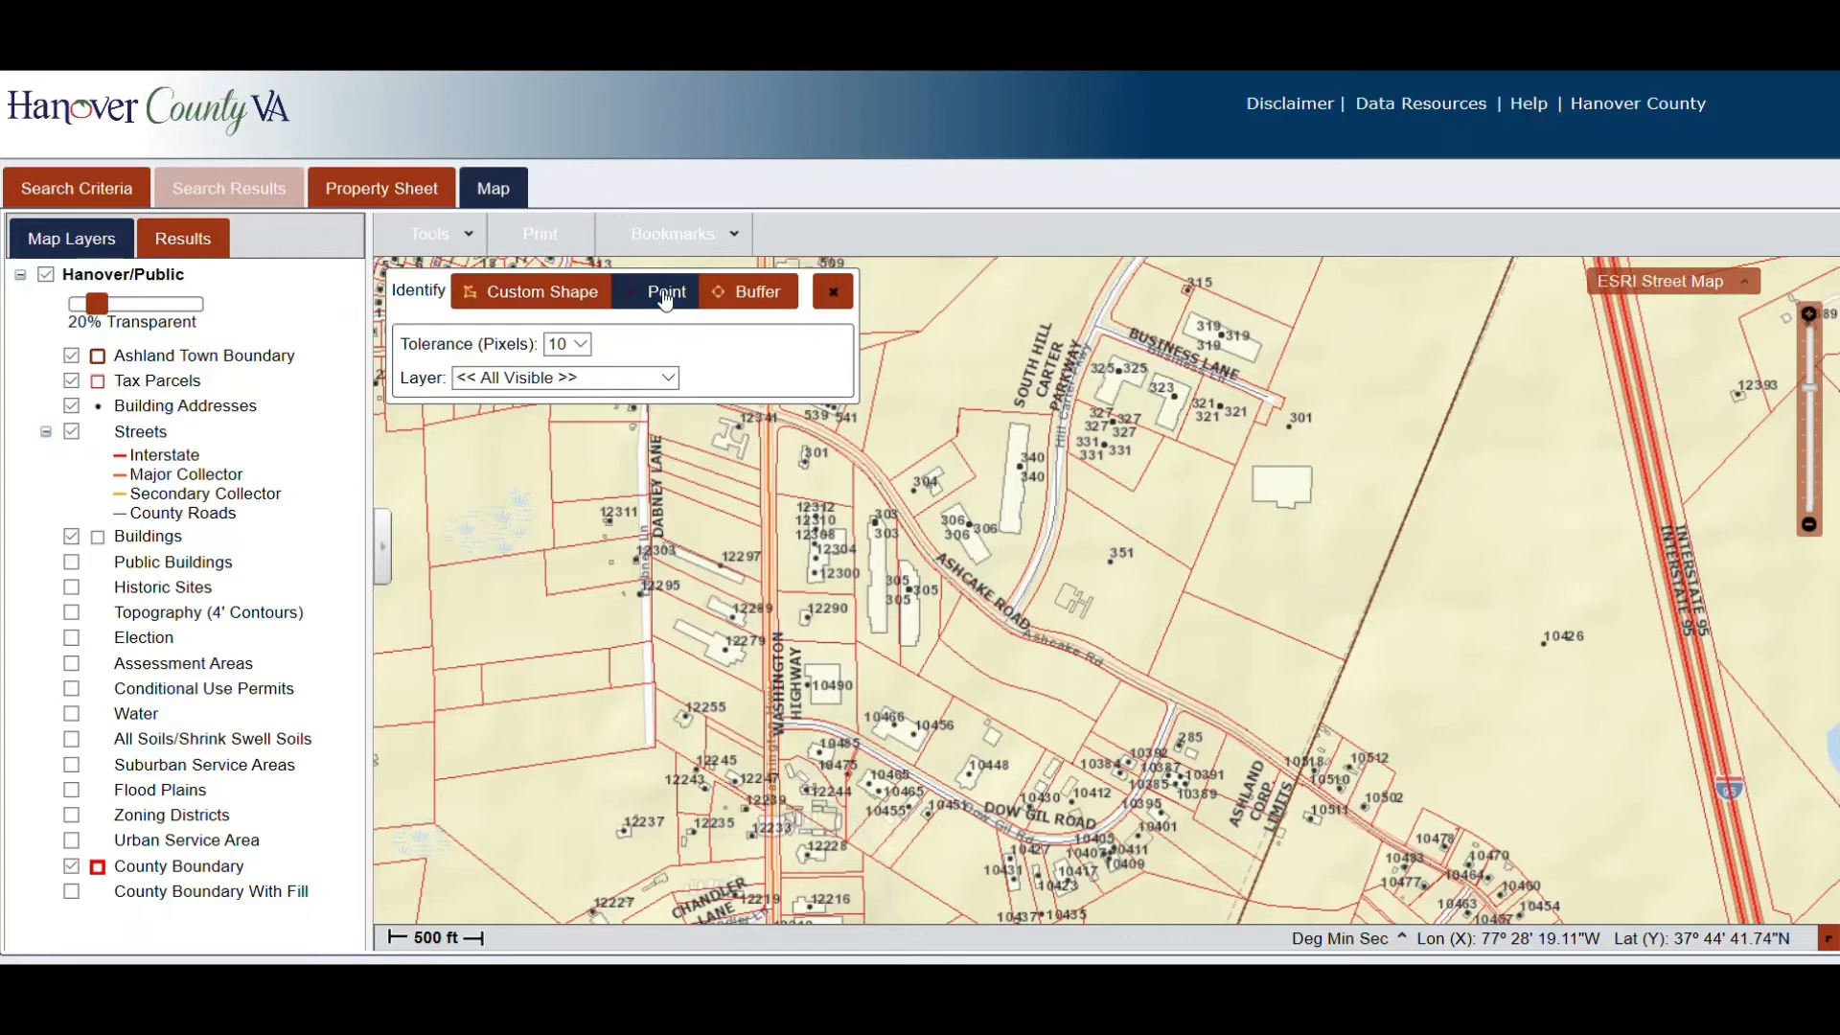
left_click(673, 383)
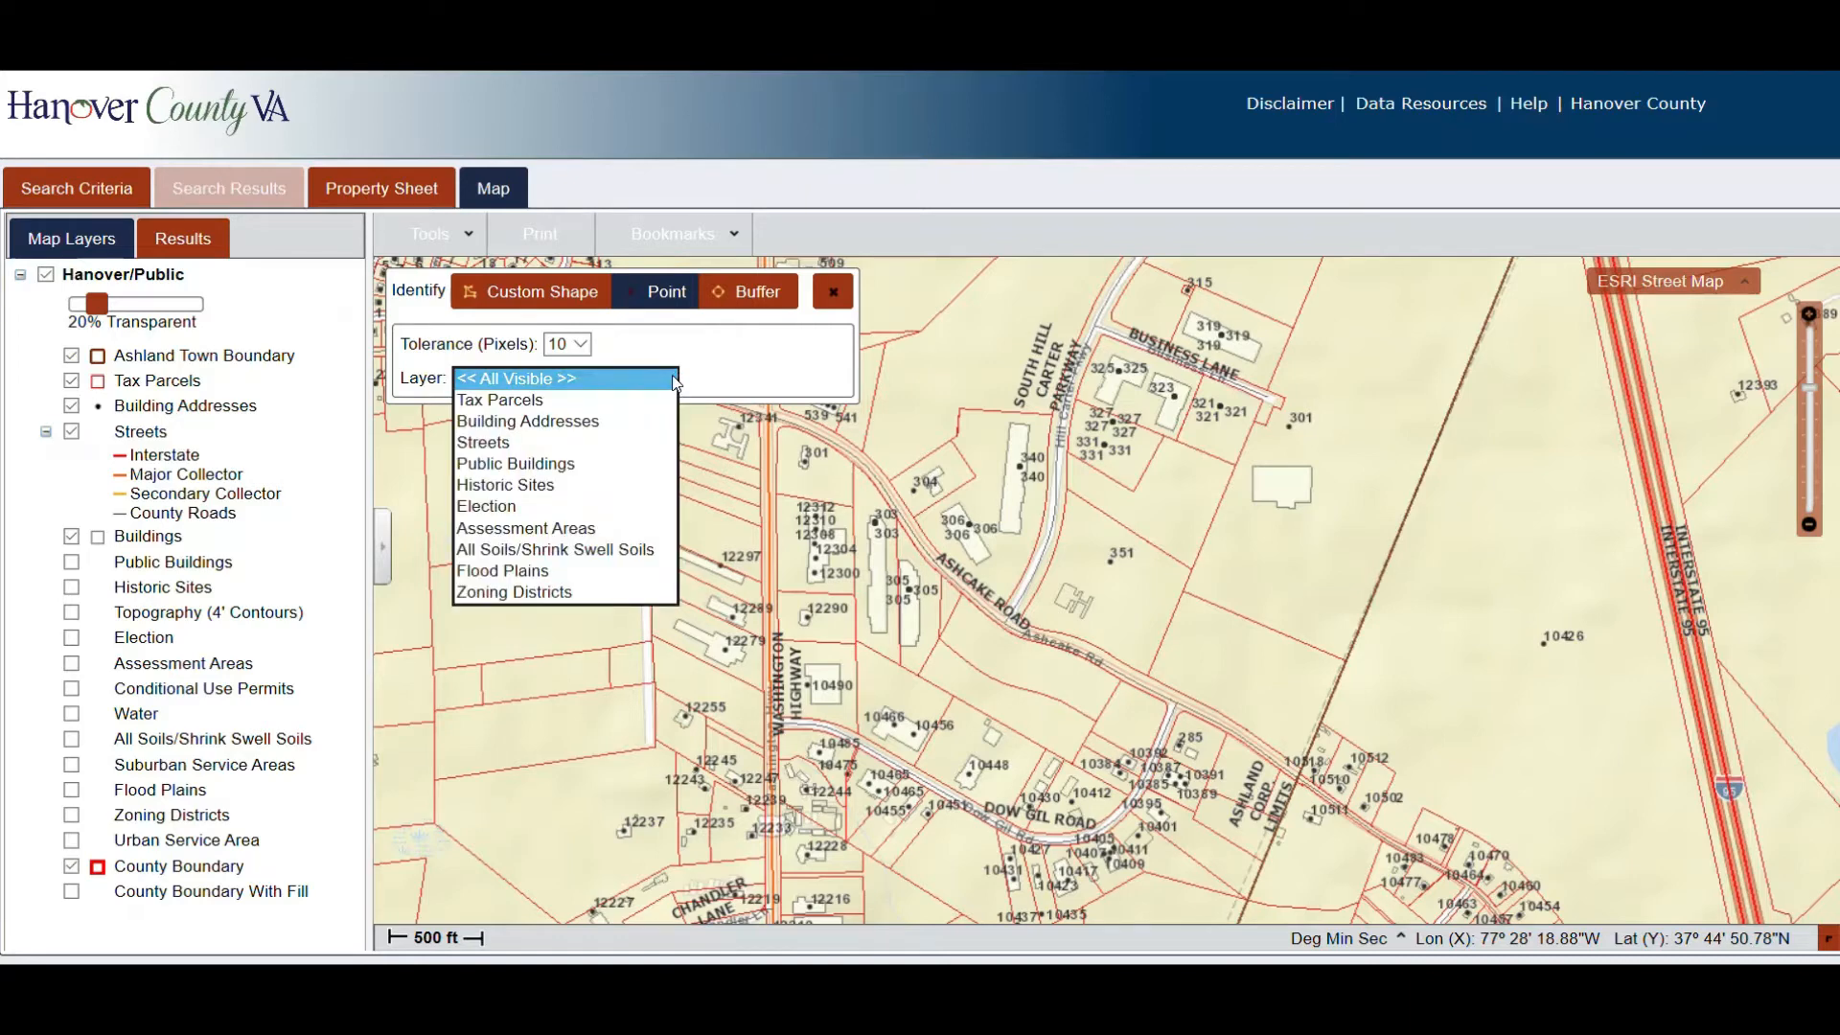
left_click(767, 384)
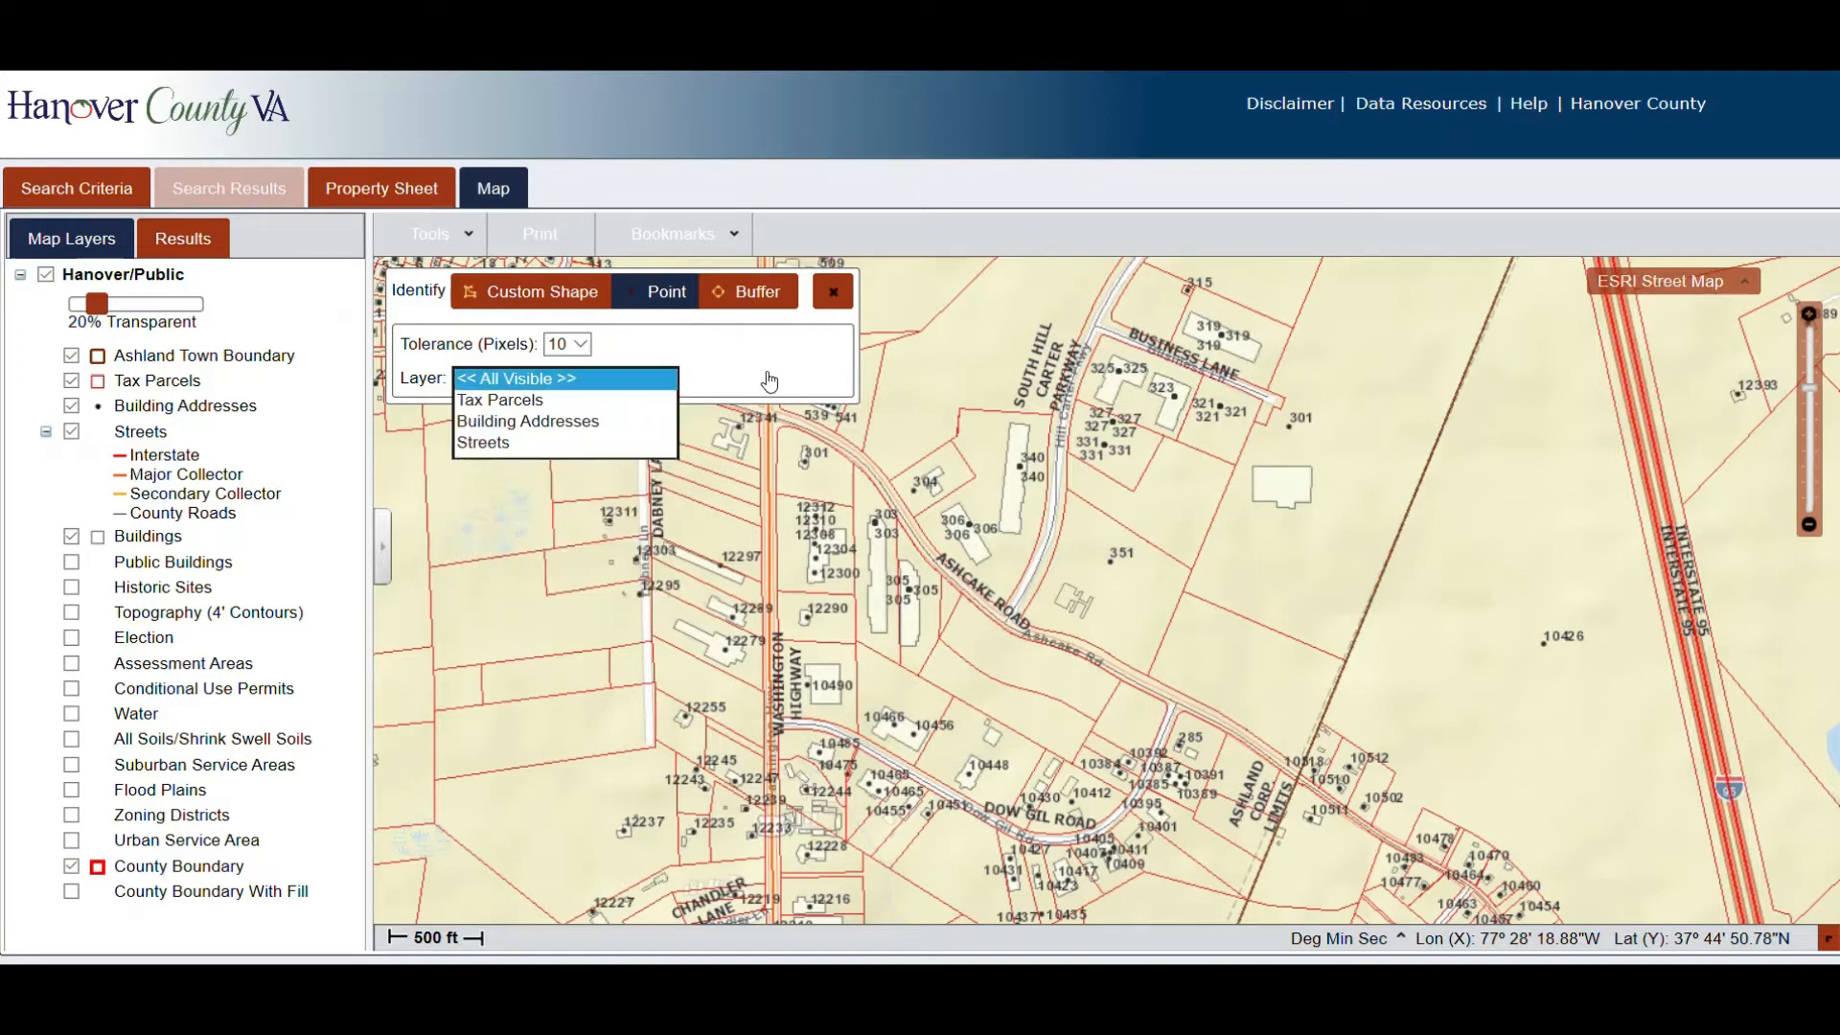
left_click(582, 346)
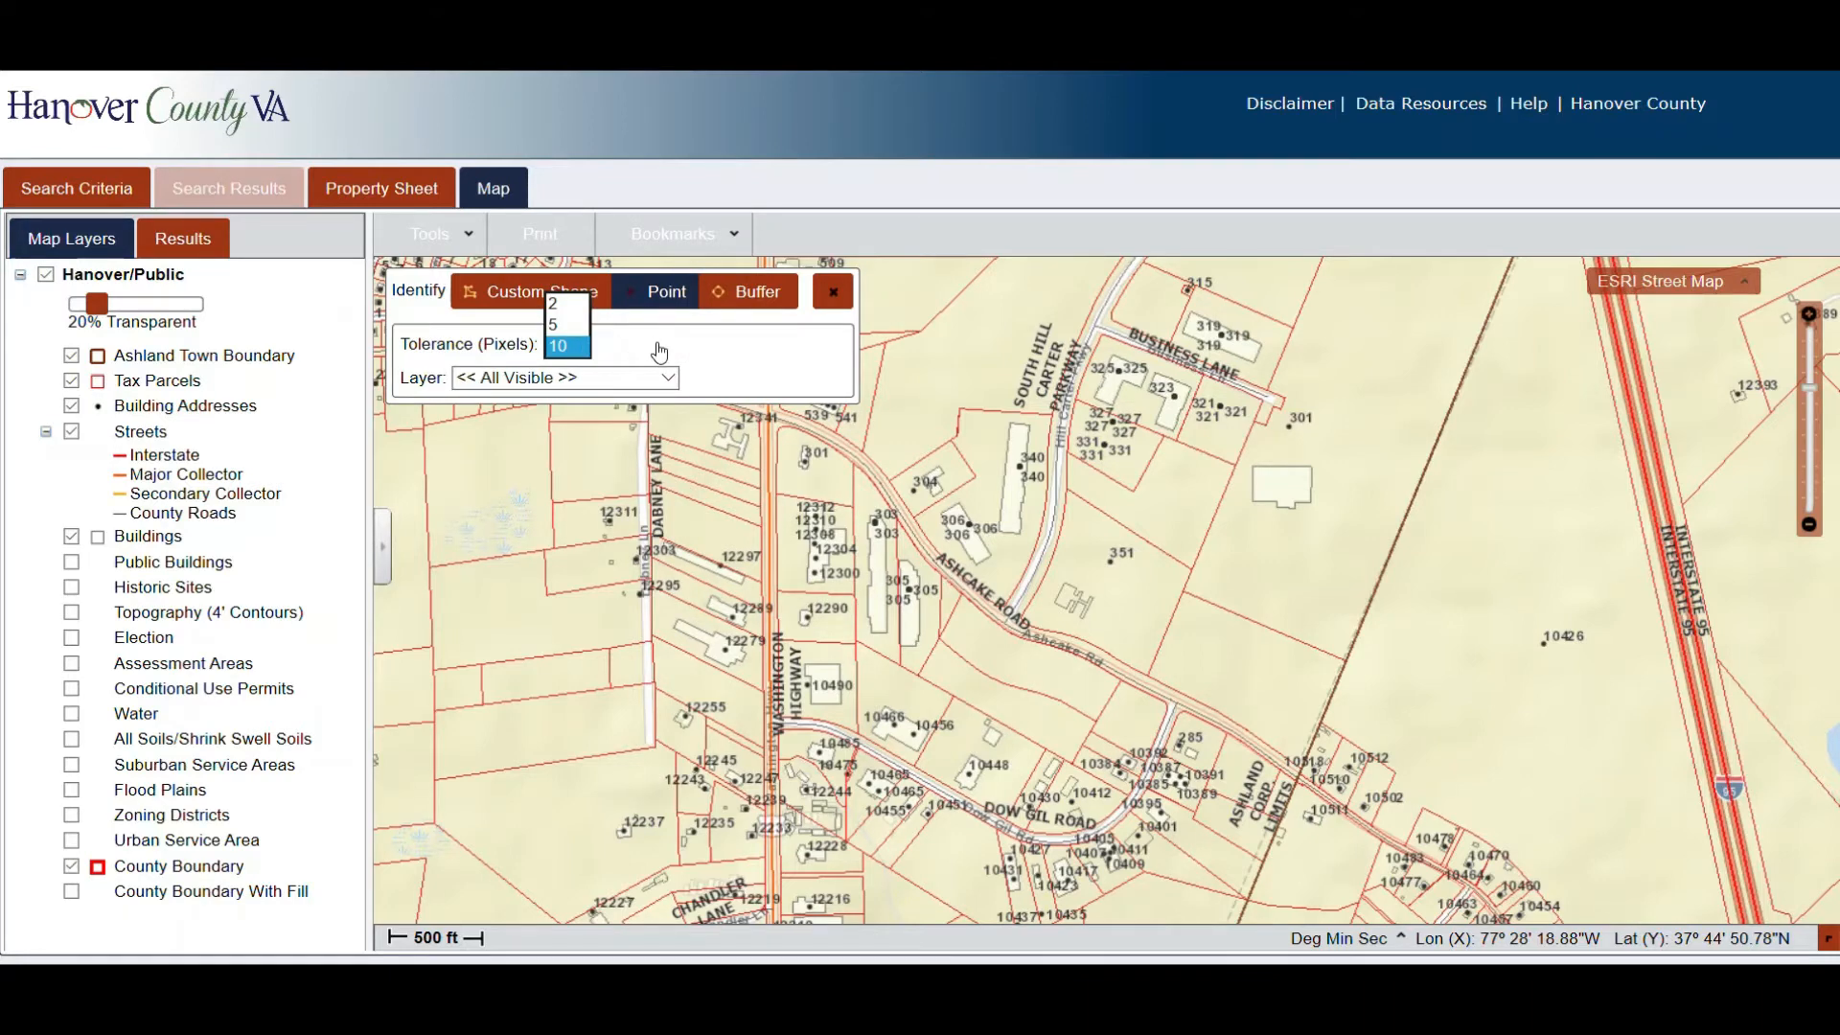
left_click(735, 352)
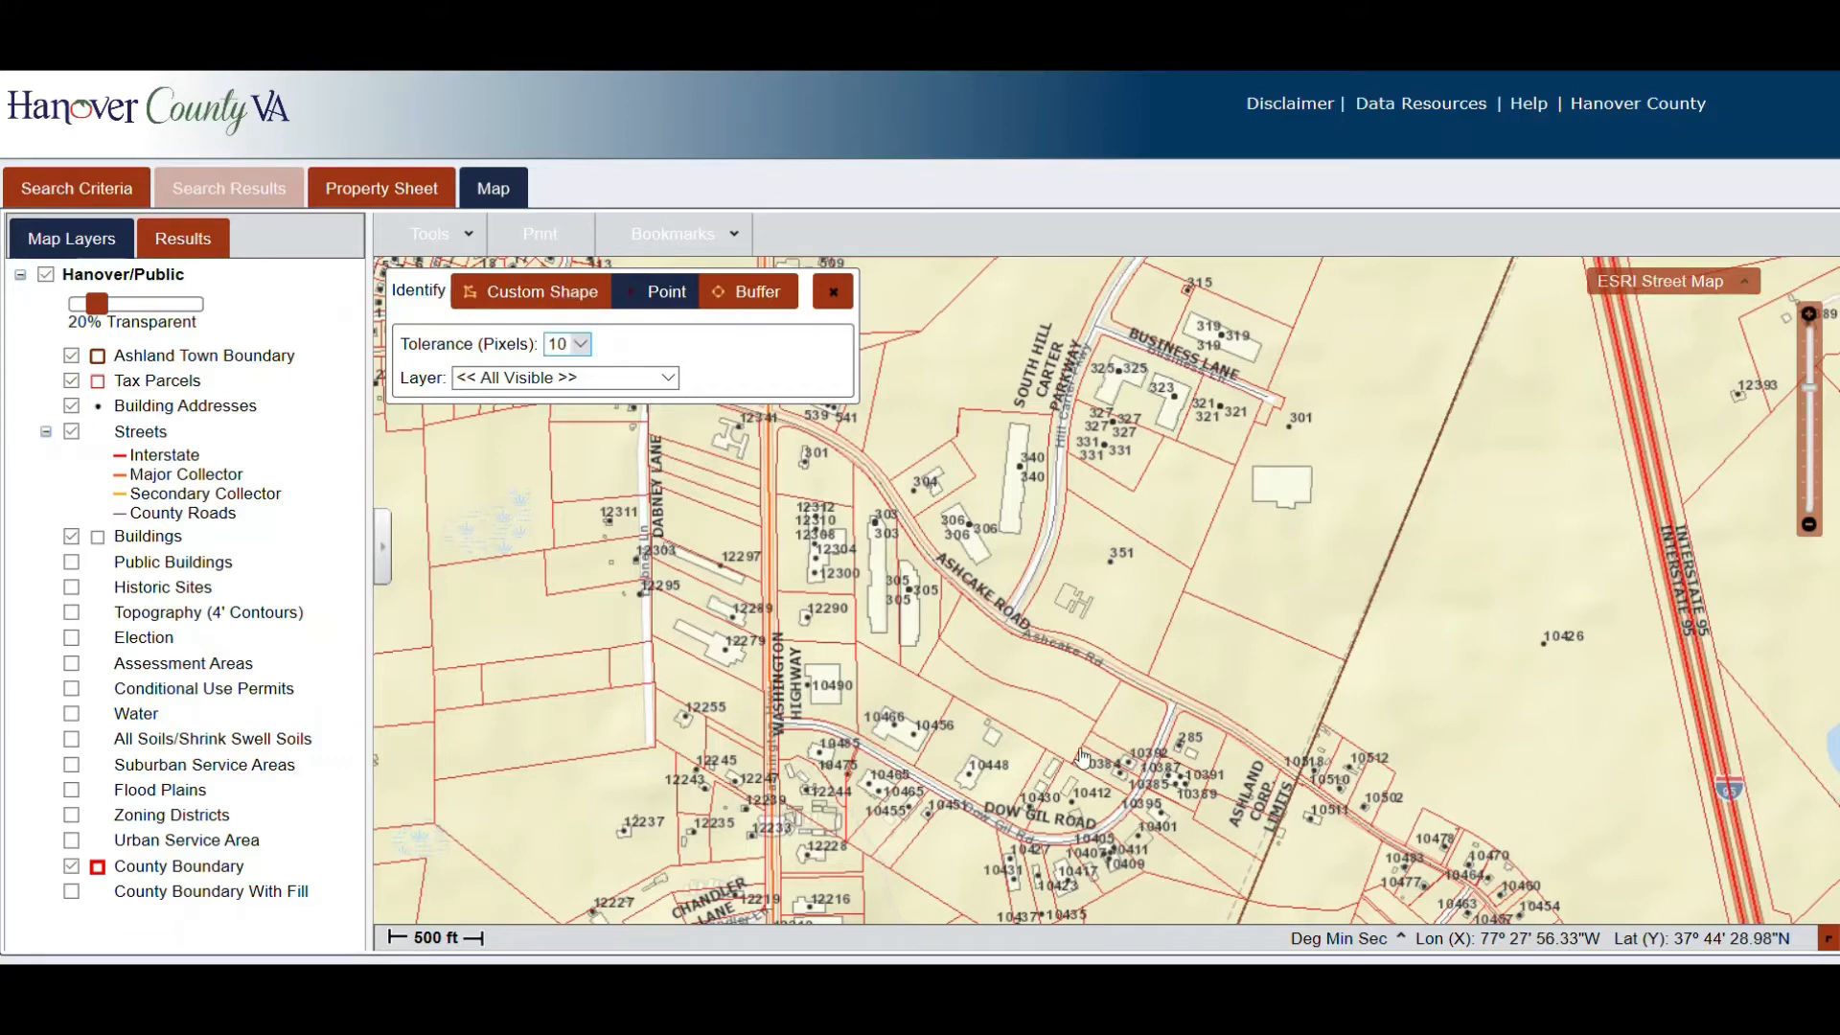
left_click(826, 669)
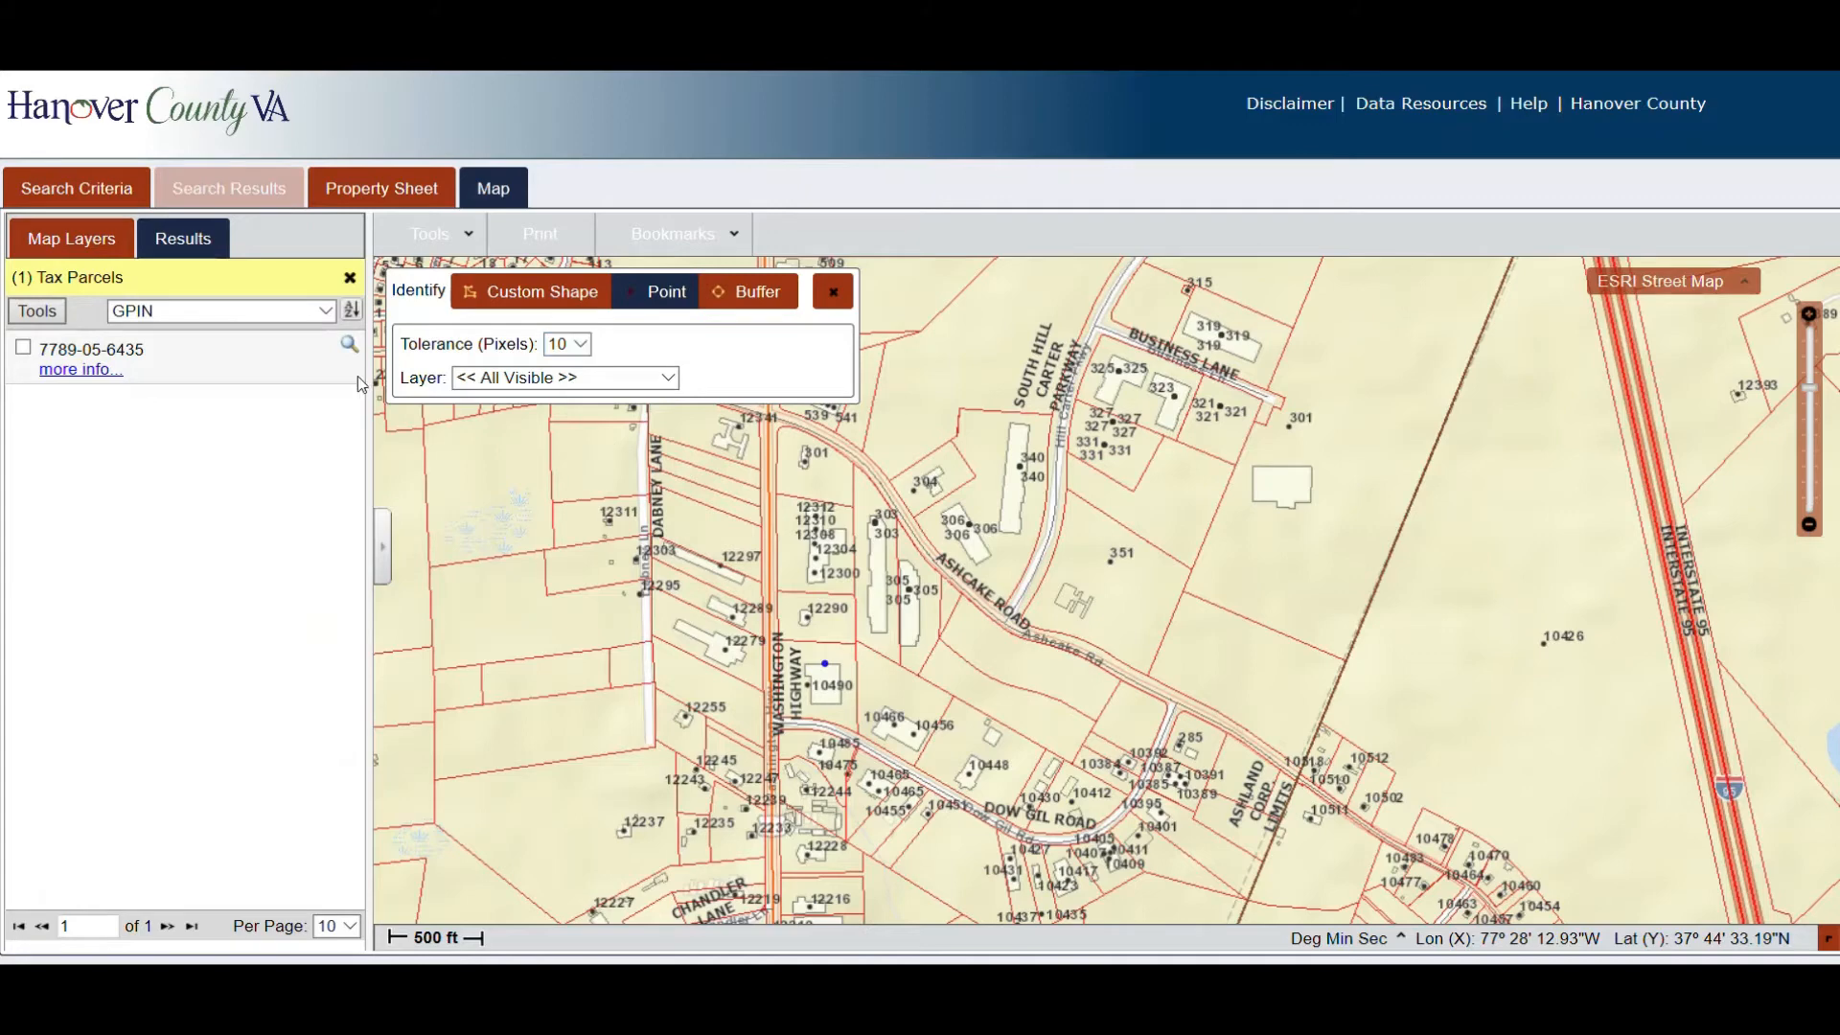
left_click(86, 371)
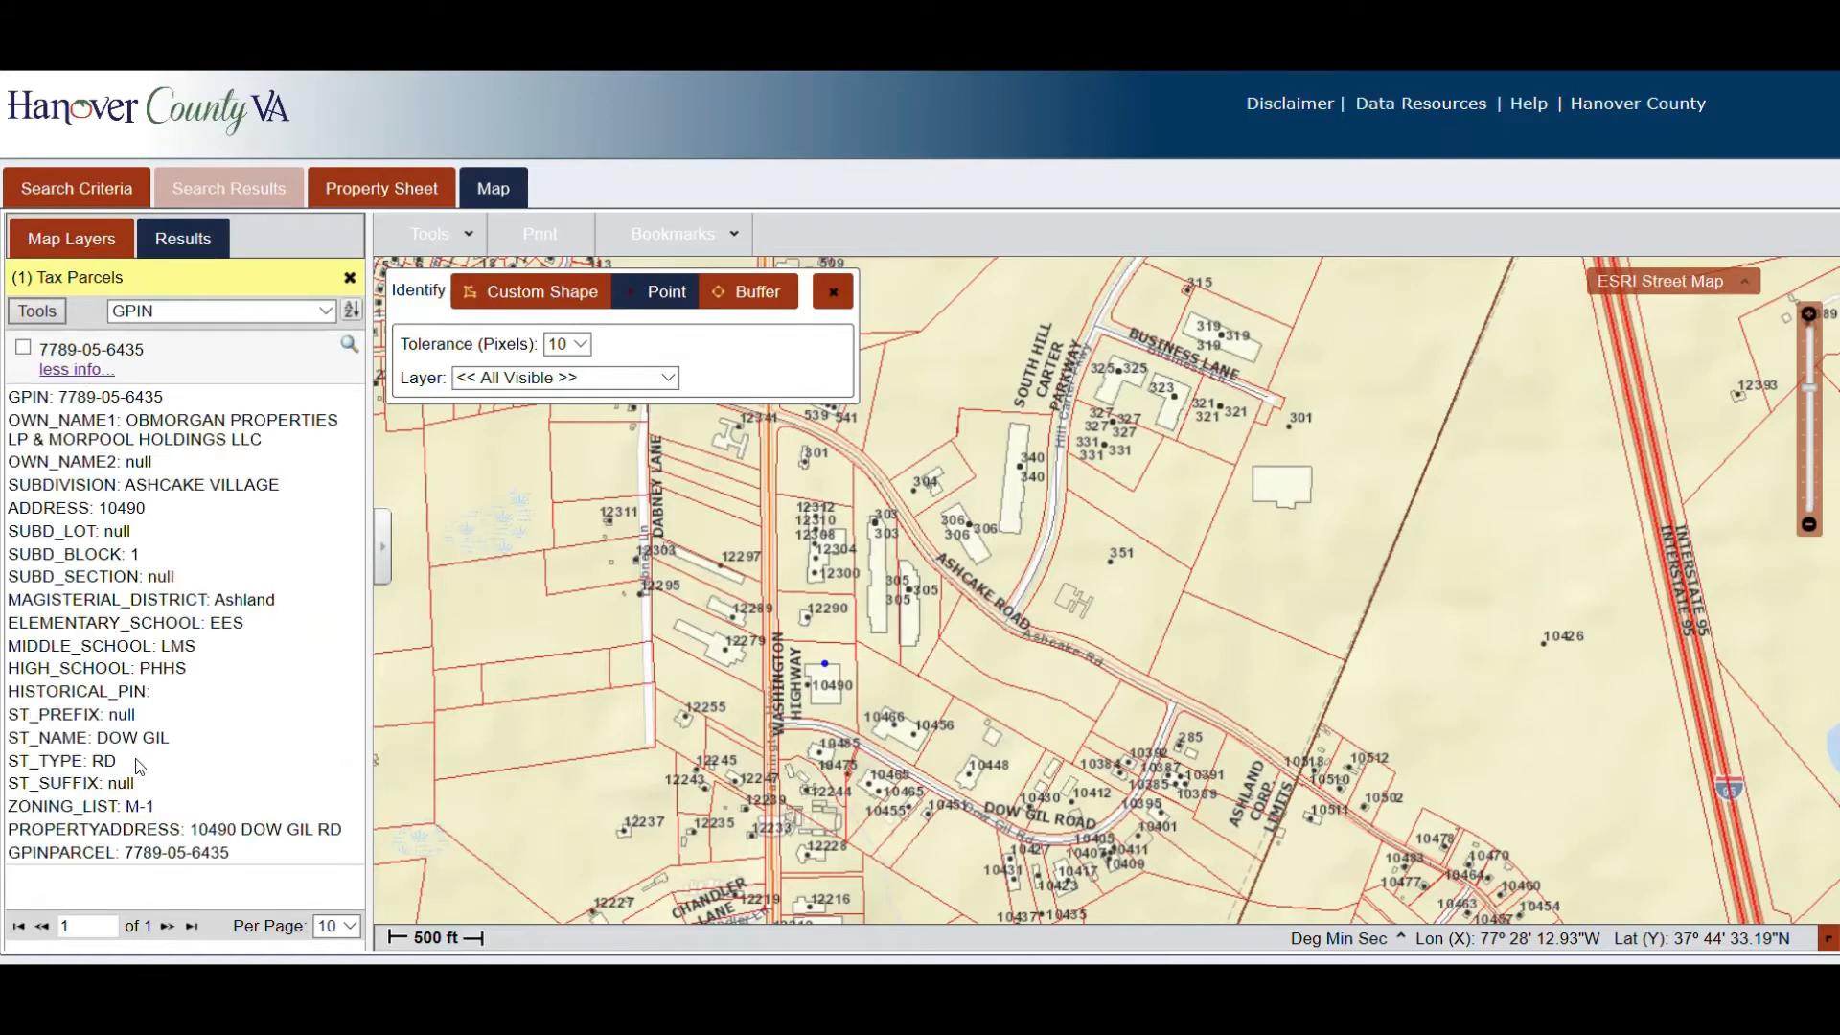
left_click(96, 239)
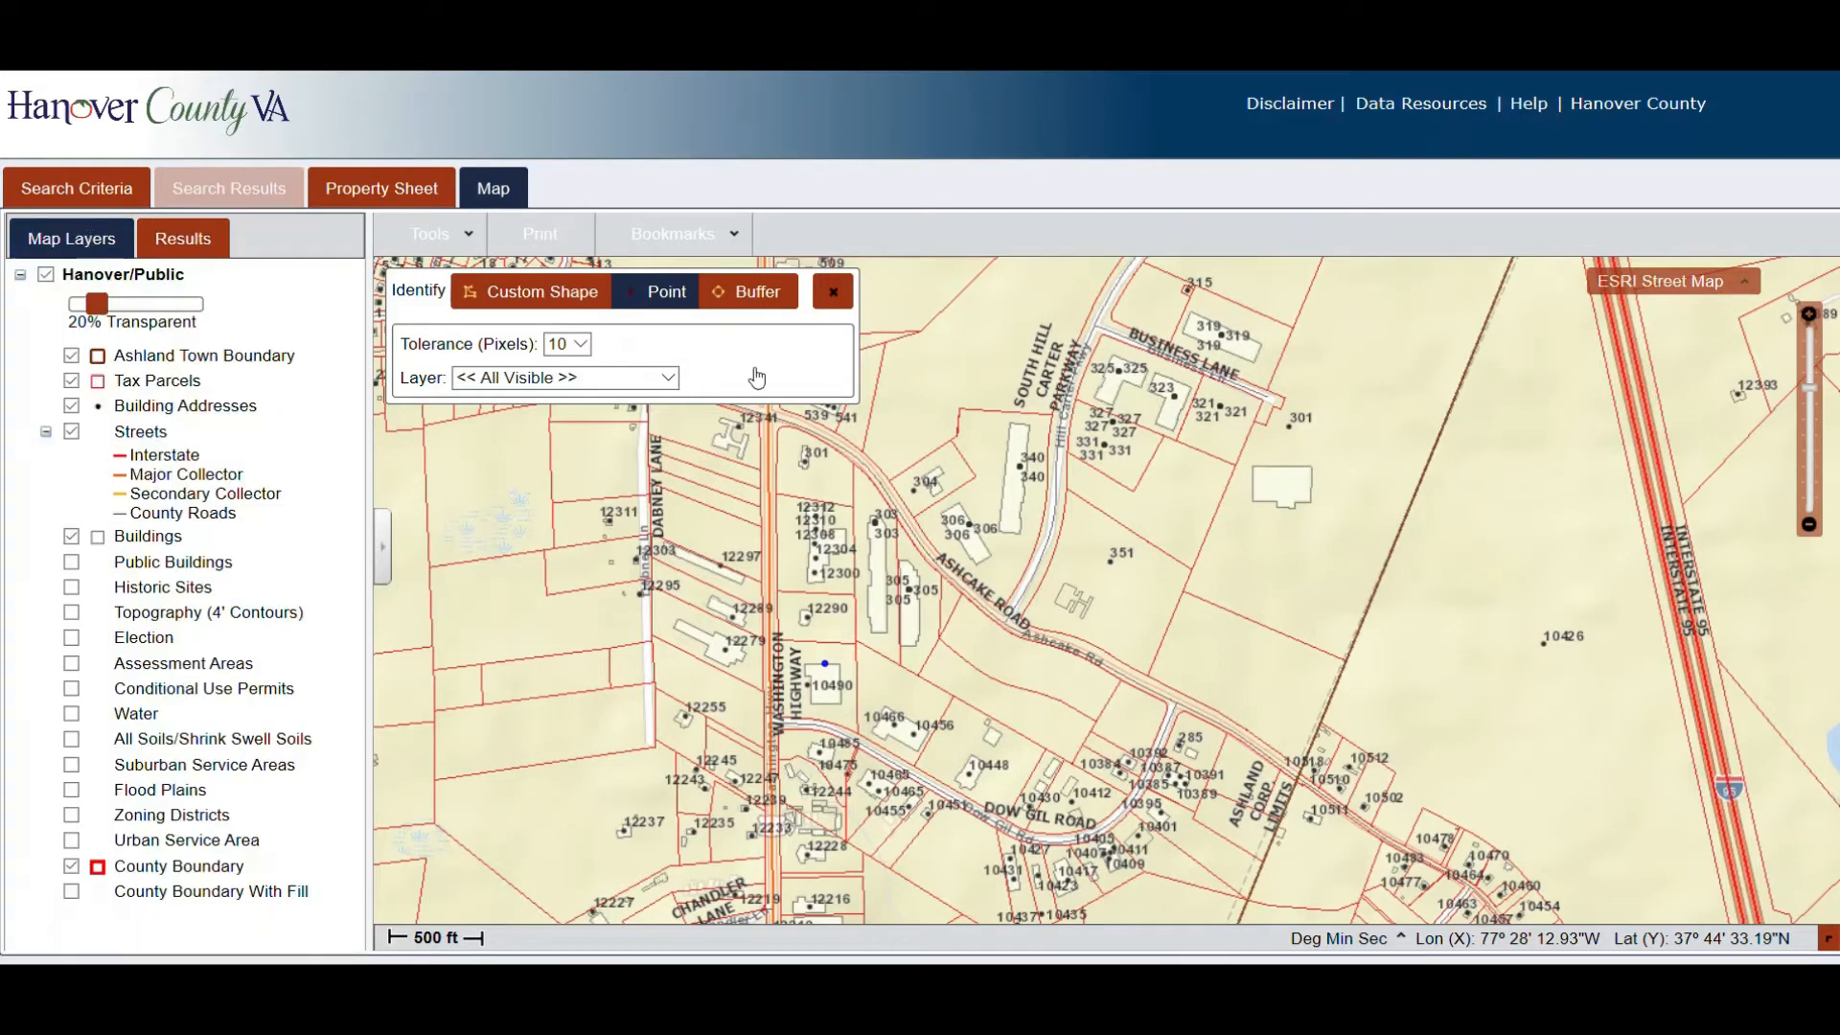
Identify features in all visible layers within a 1000-foot buffer centred between Ashcake Road and South Hill Carter Parkway.
left_click(760, 293)
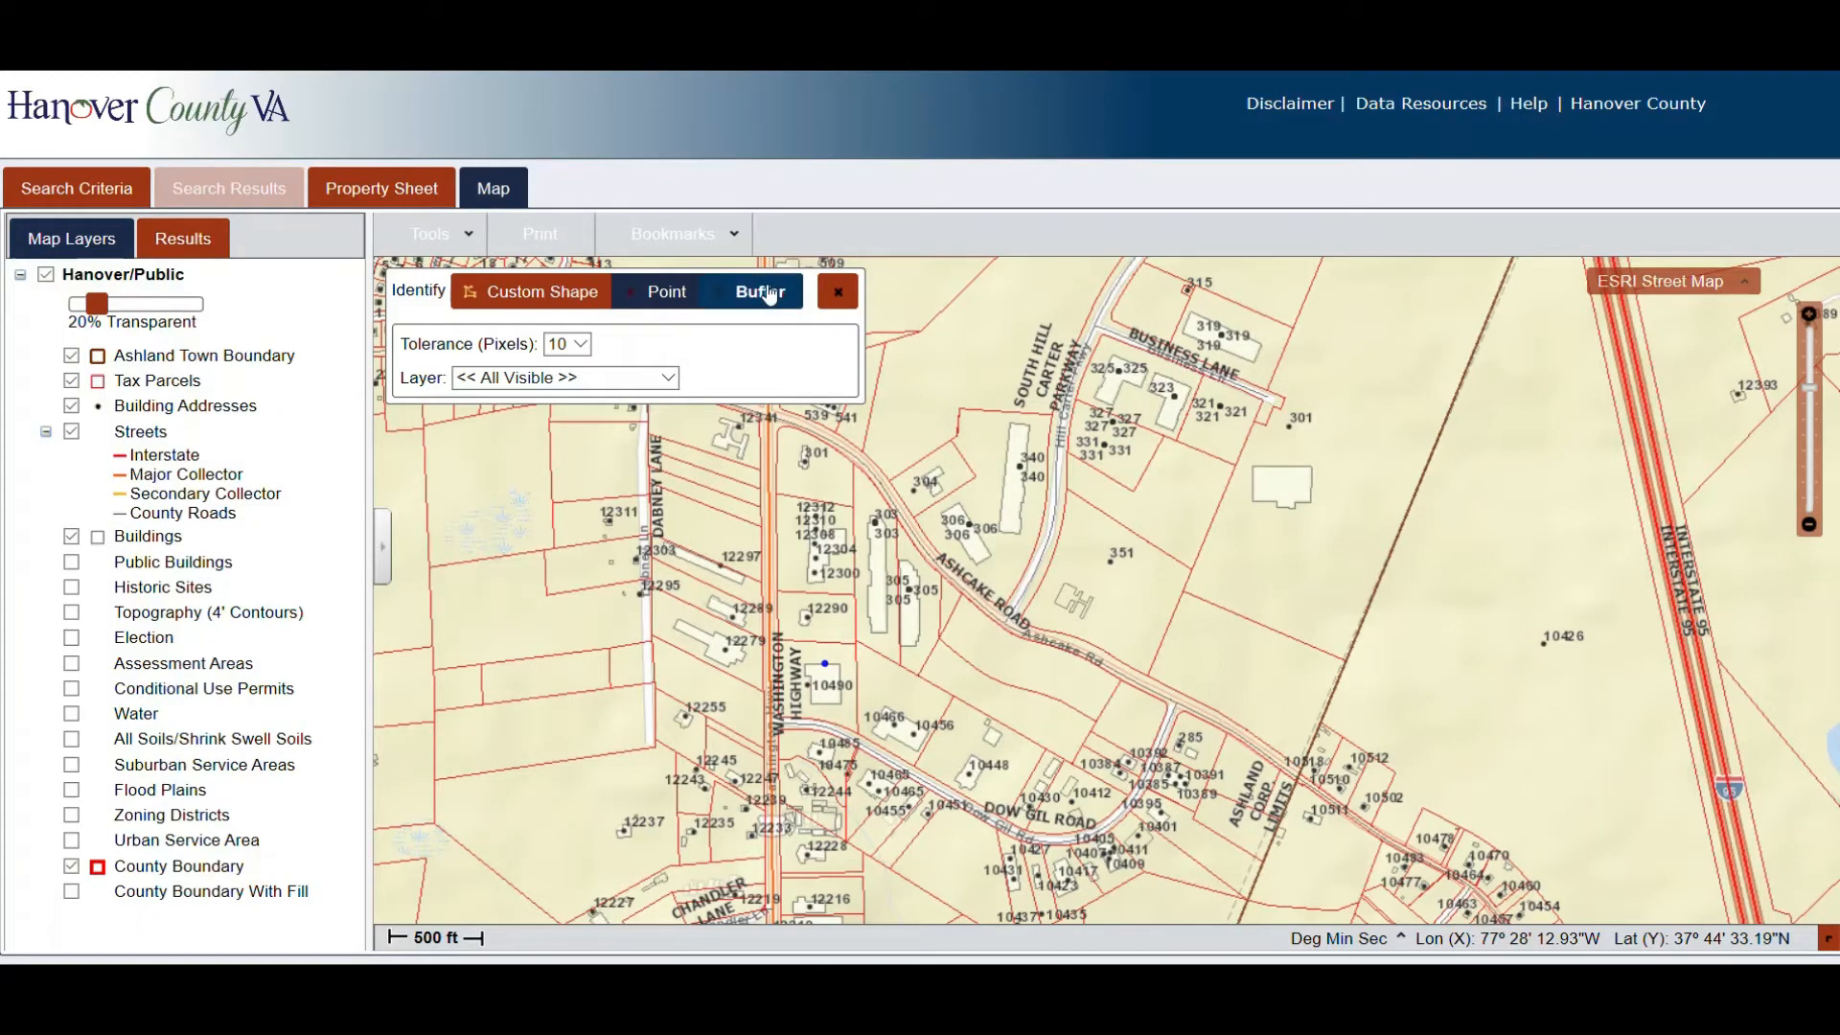
left_click(762, 293)
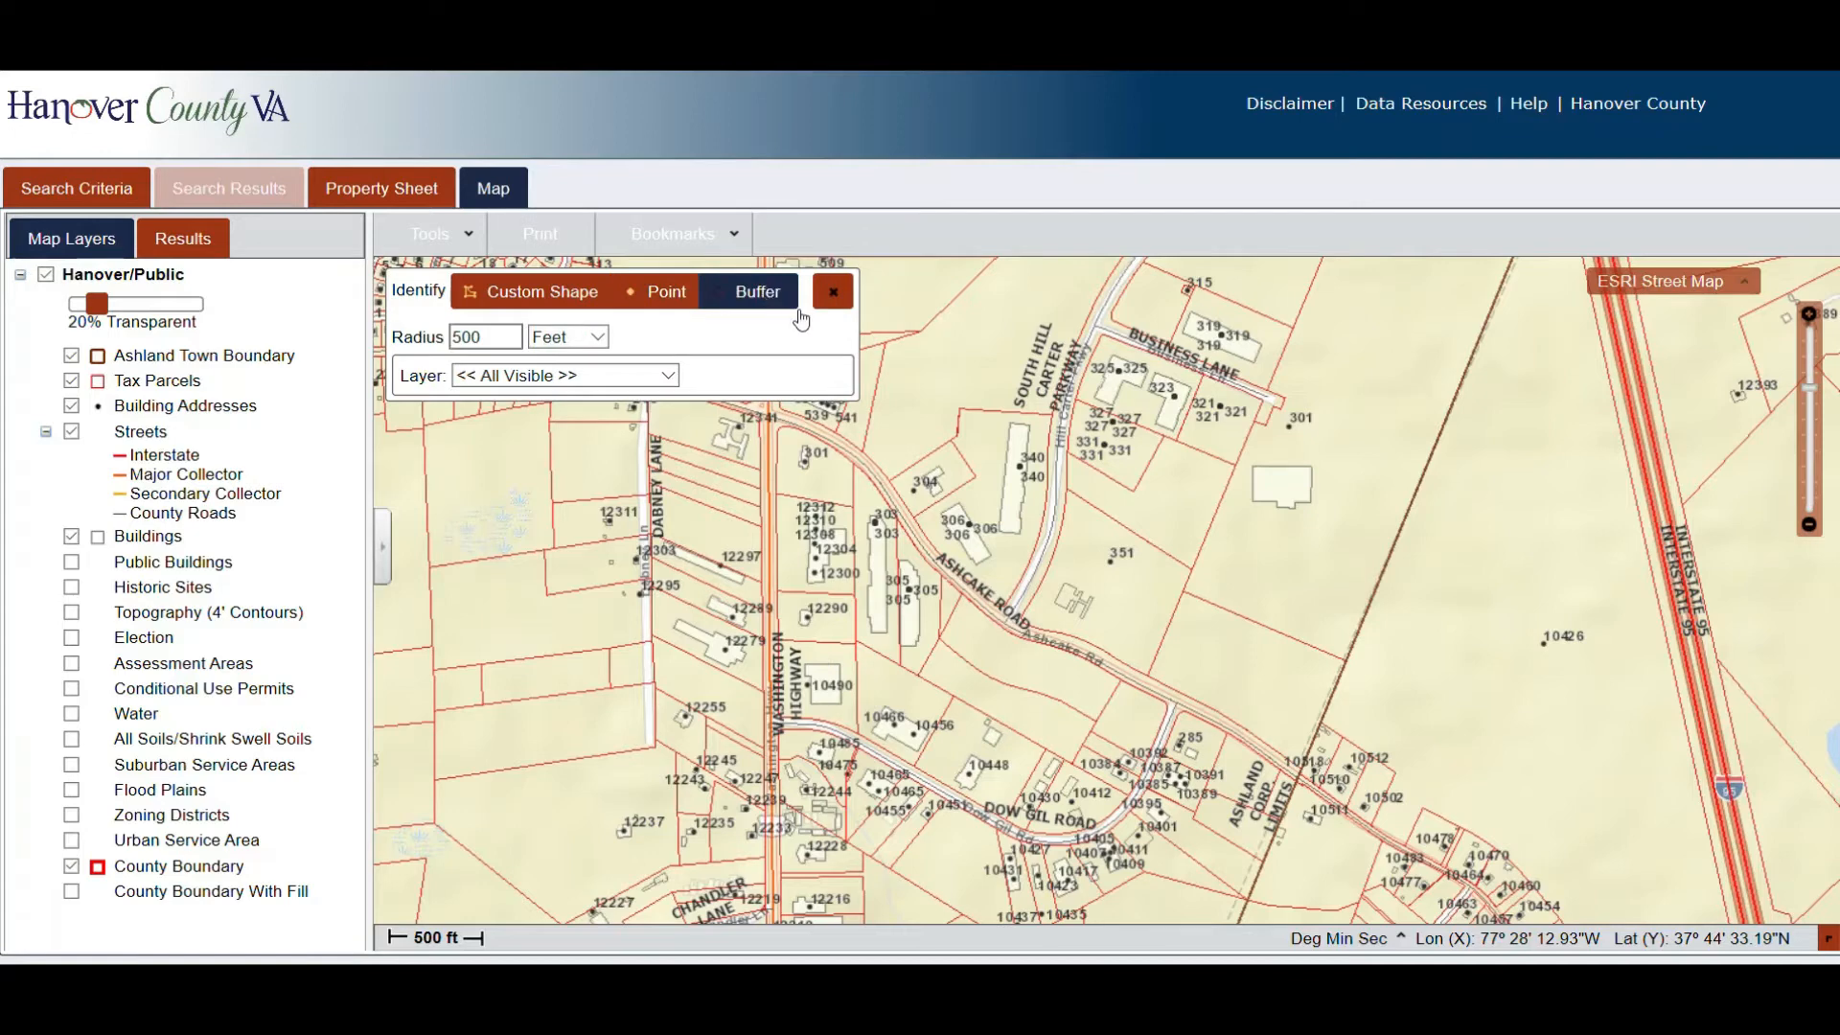
left_click(501, 335)
left_click(600, 341)
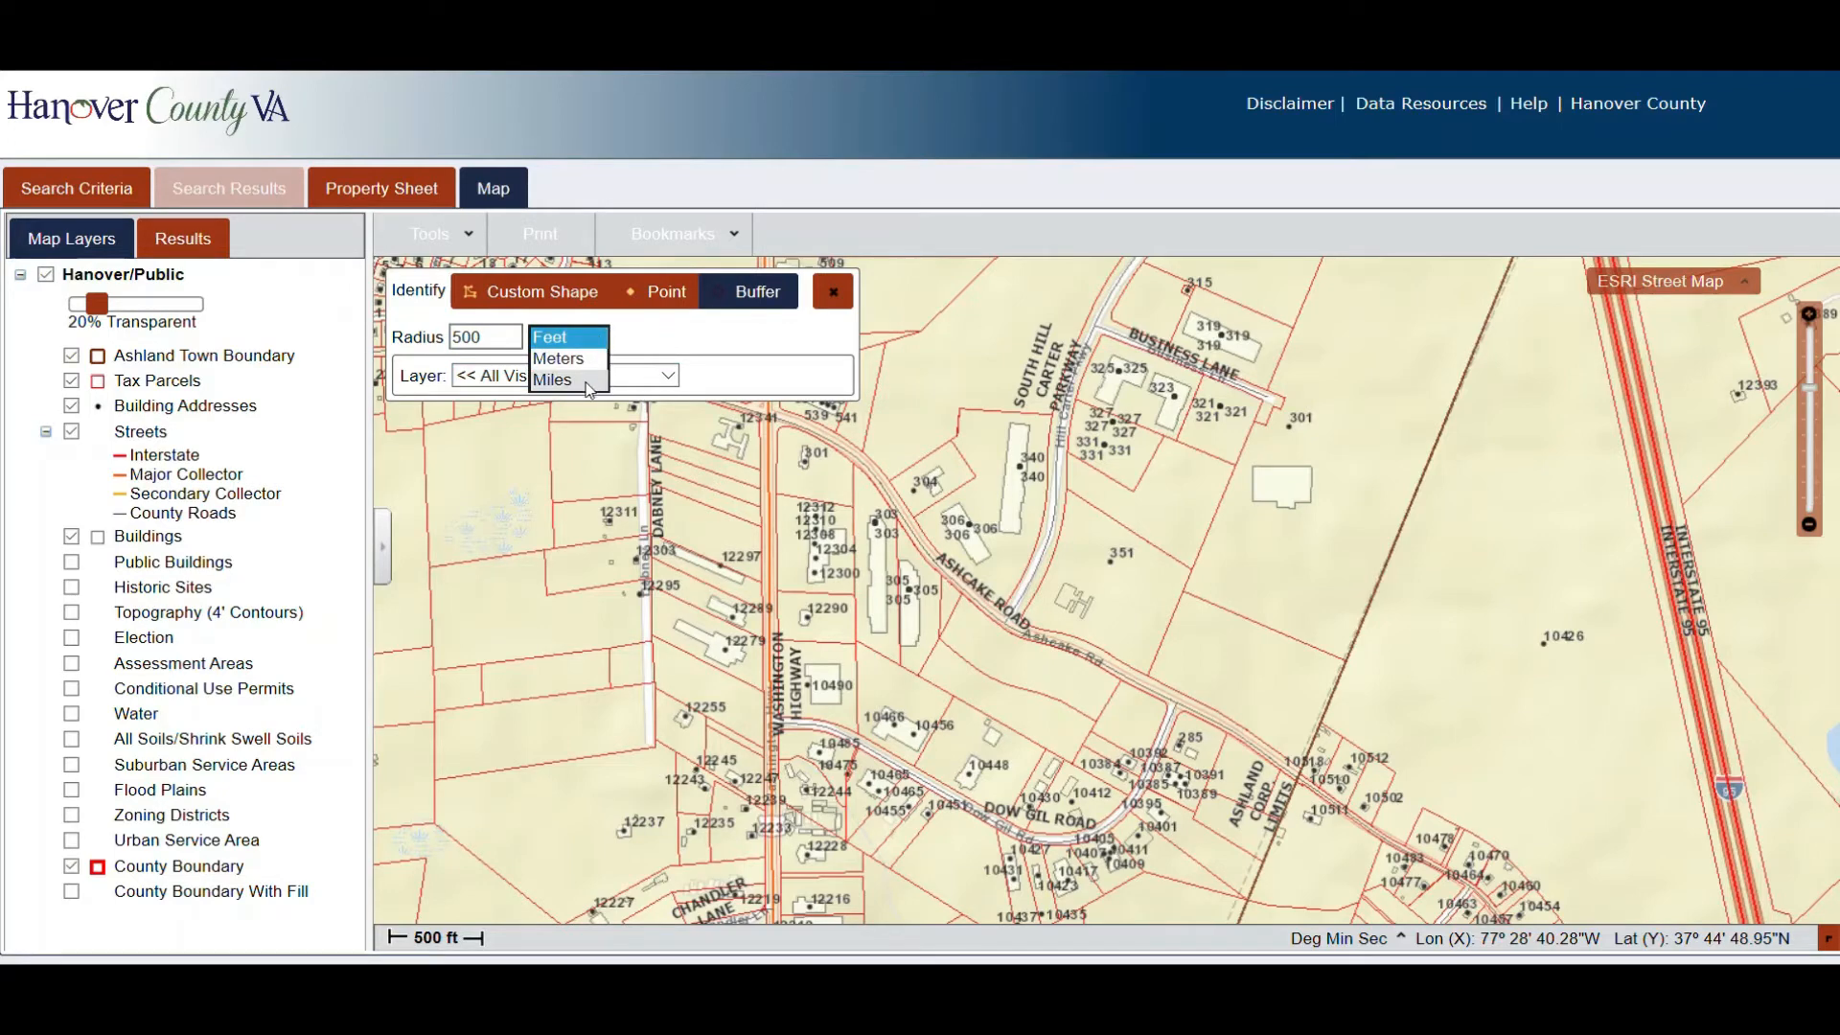
left_click(780, 339)
left_click_drag(498, 336, 408, 342)
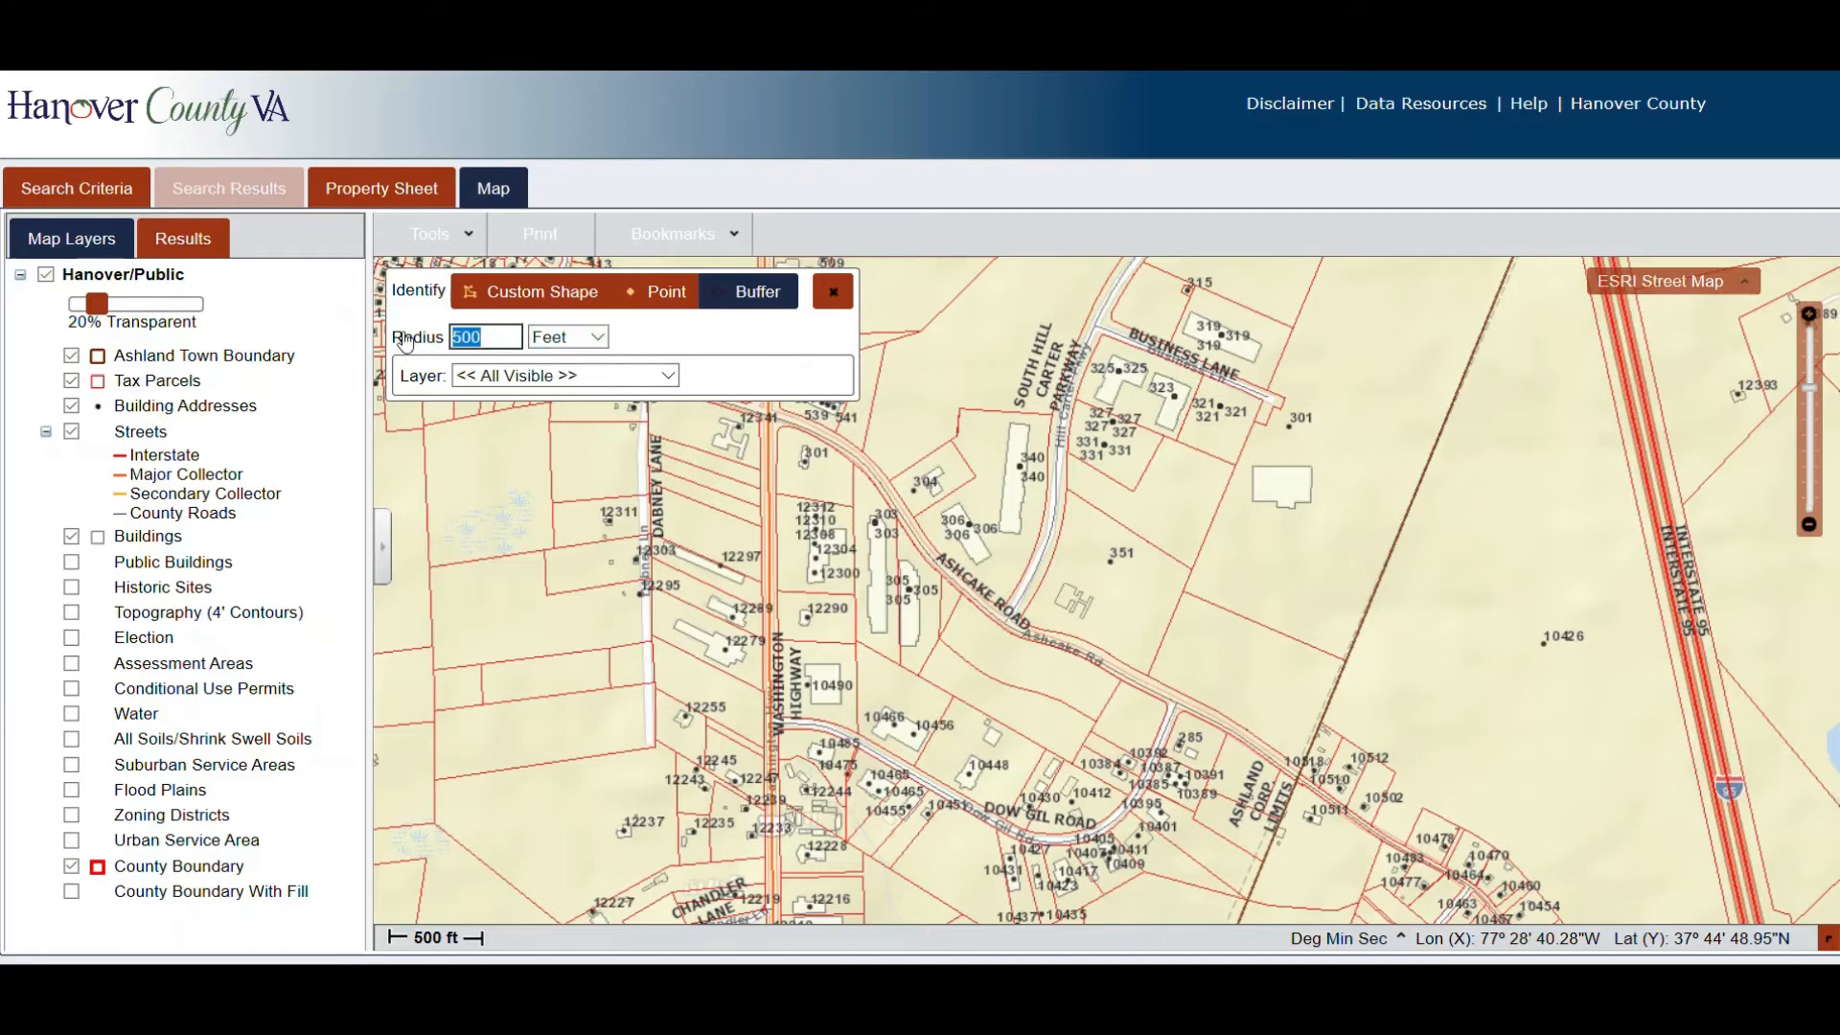
type("1000")
left_click(1007, 549)
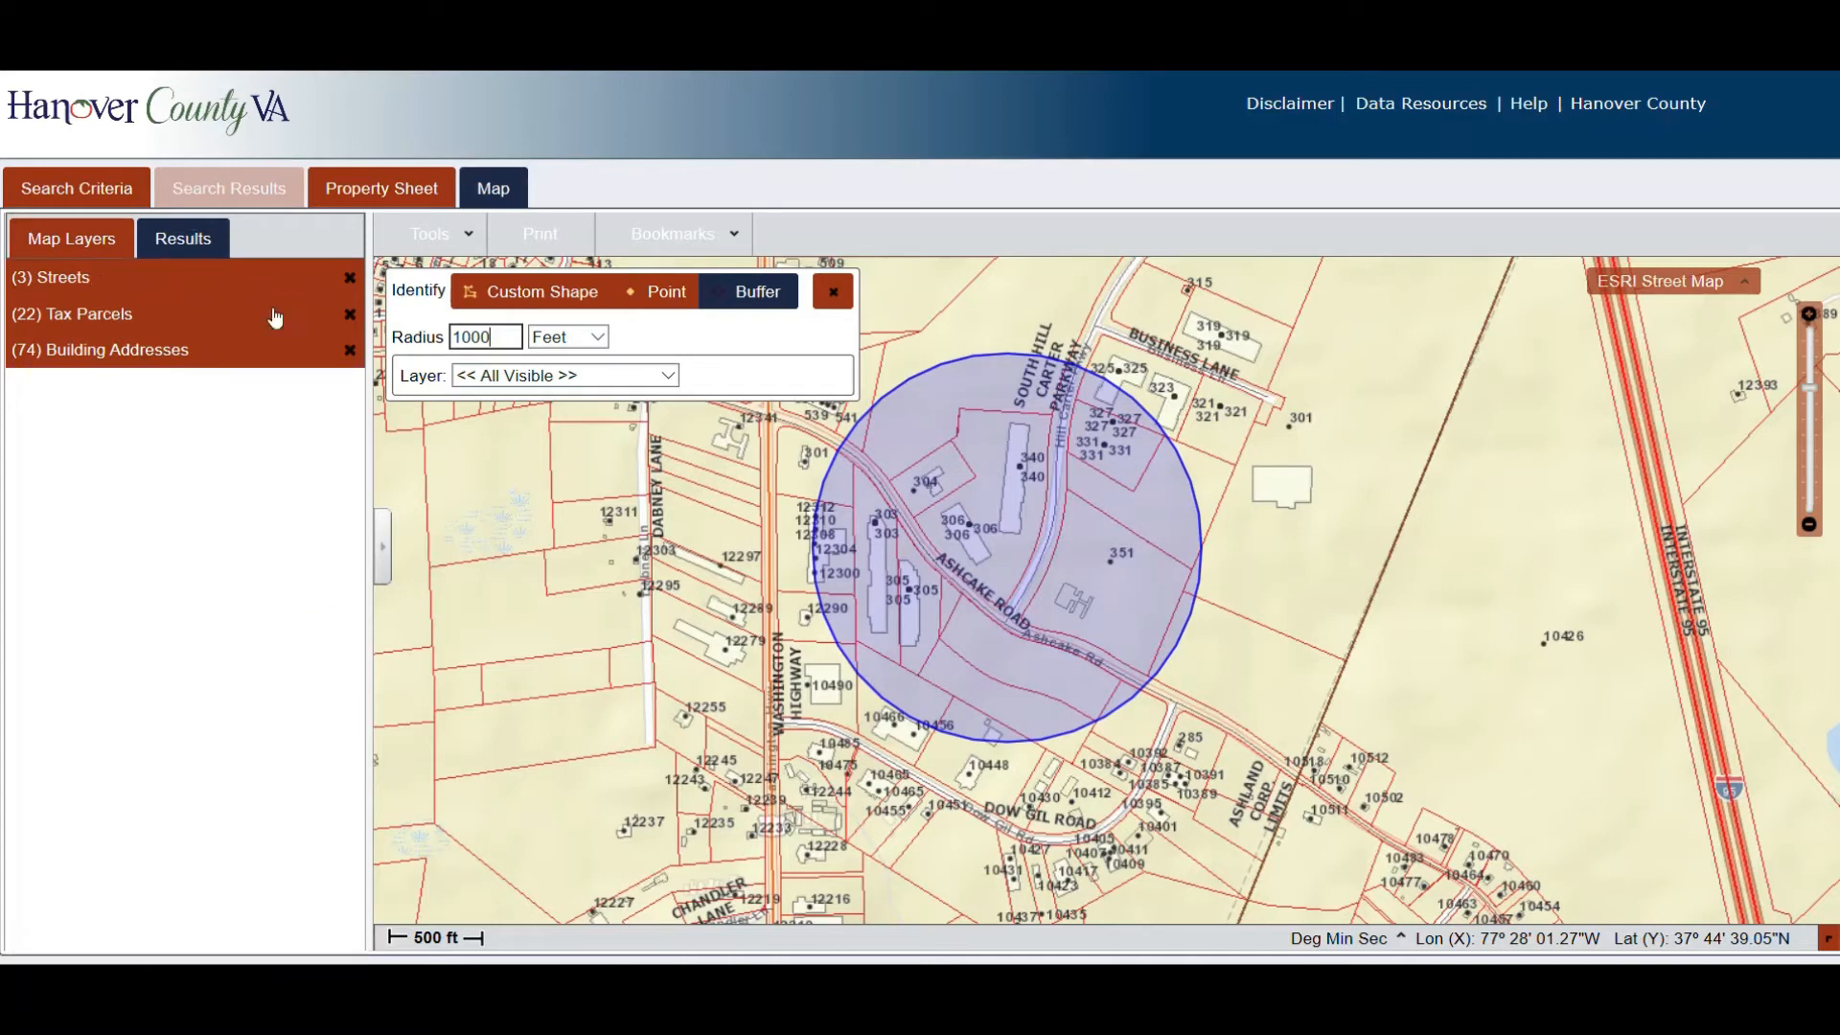
Read the attributes of the first tax parcel in the buffer results, and return to the map layer list.
left_click(104, 323)
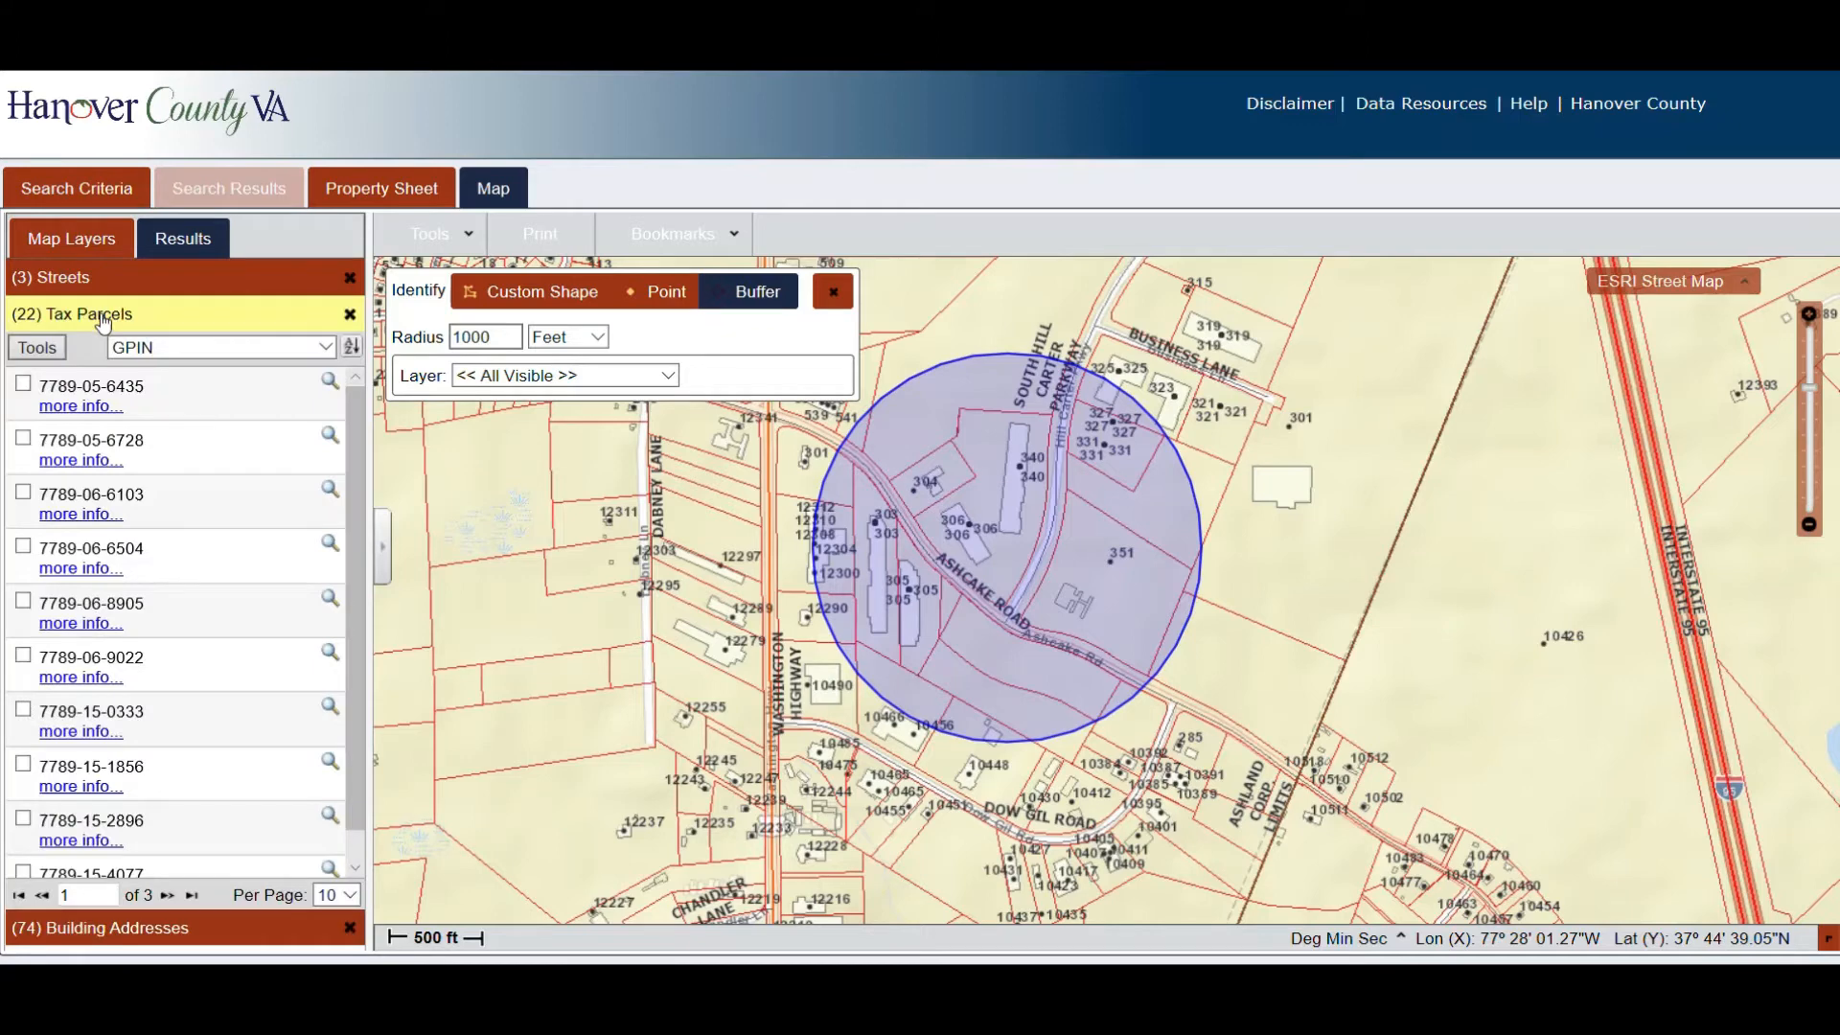
left_click(89, 409)
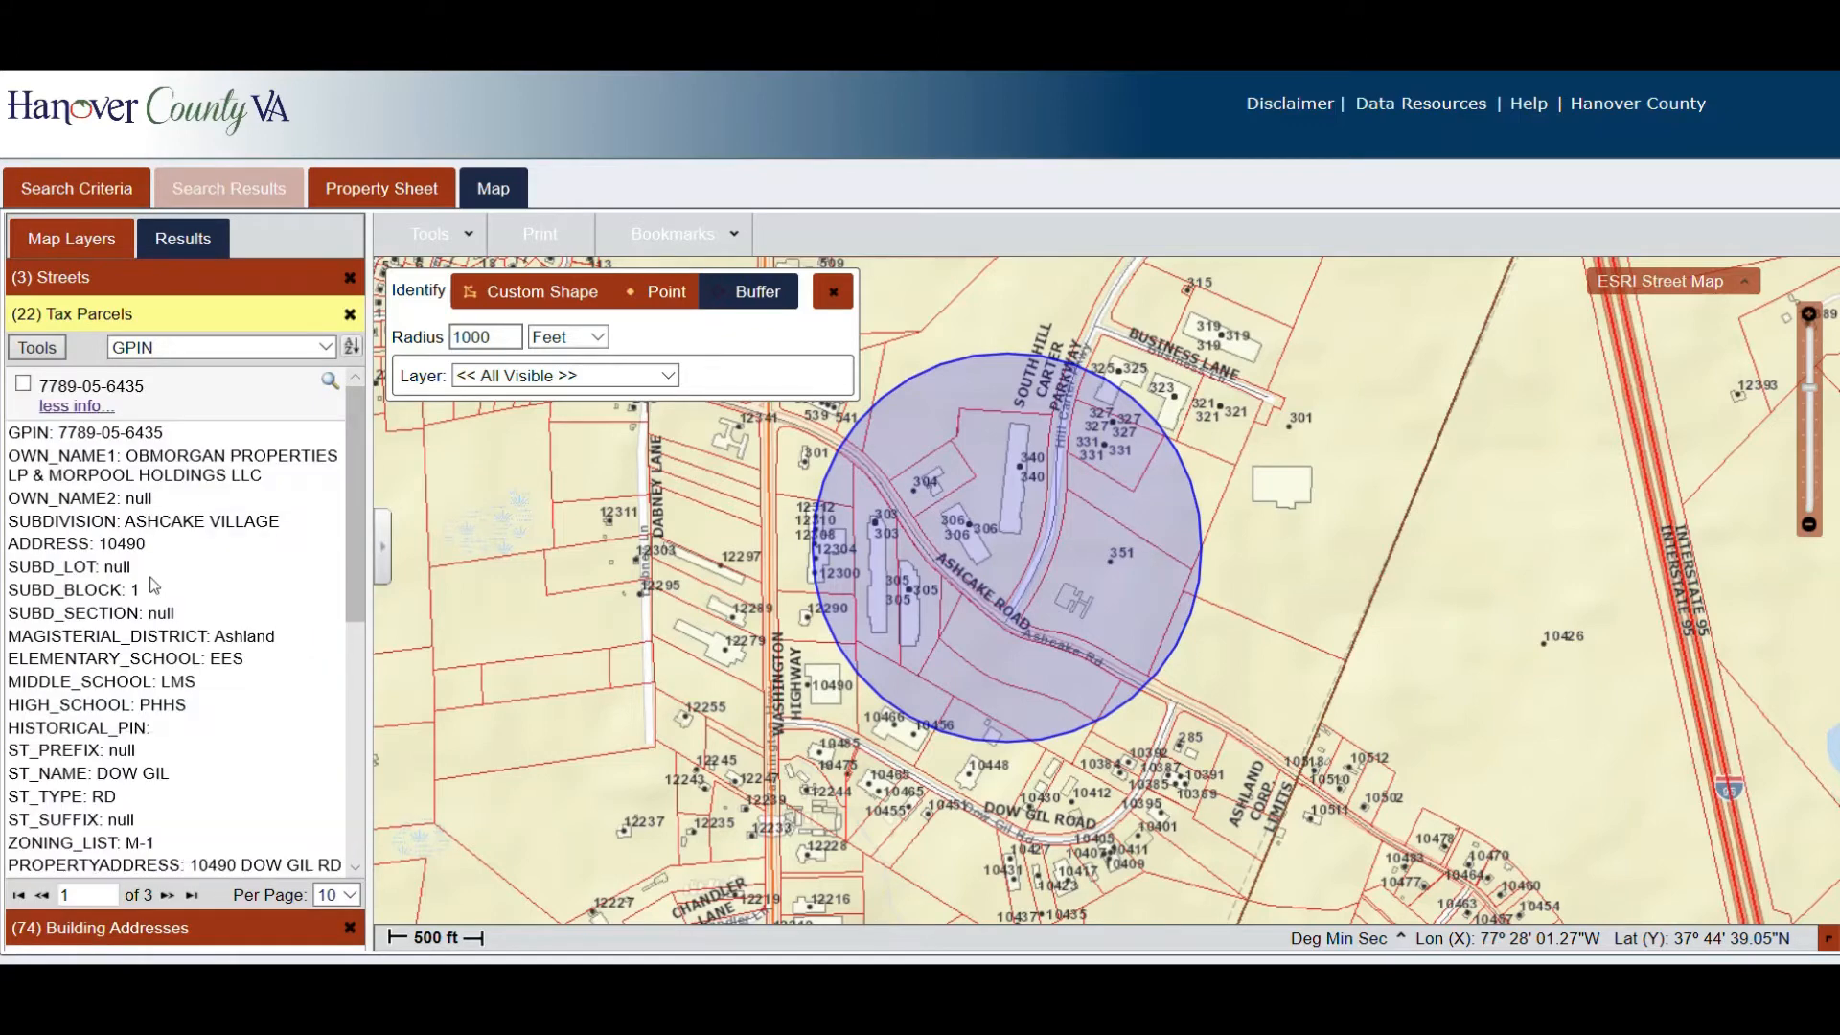
left_click(93, 245)
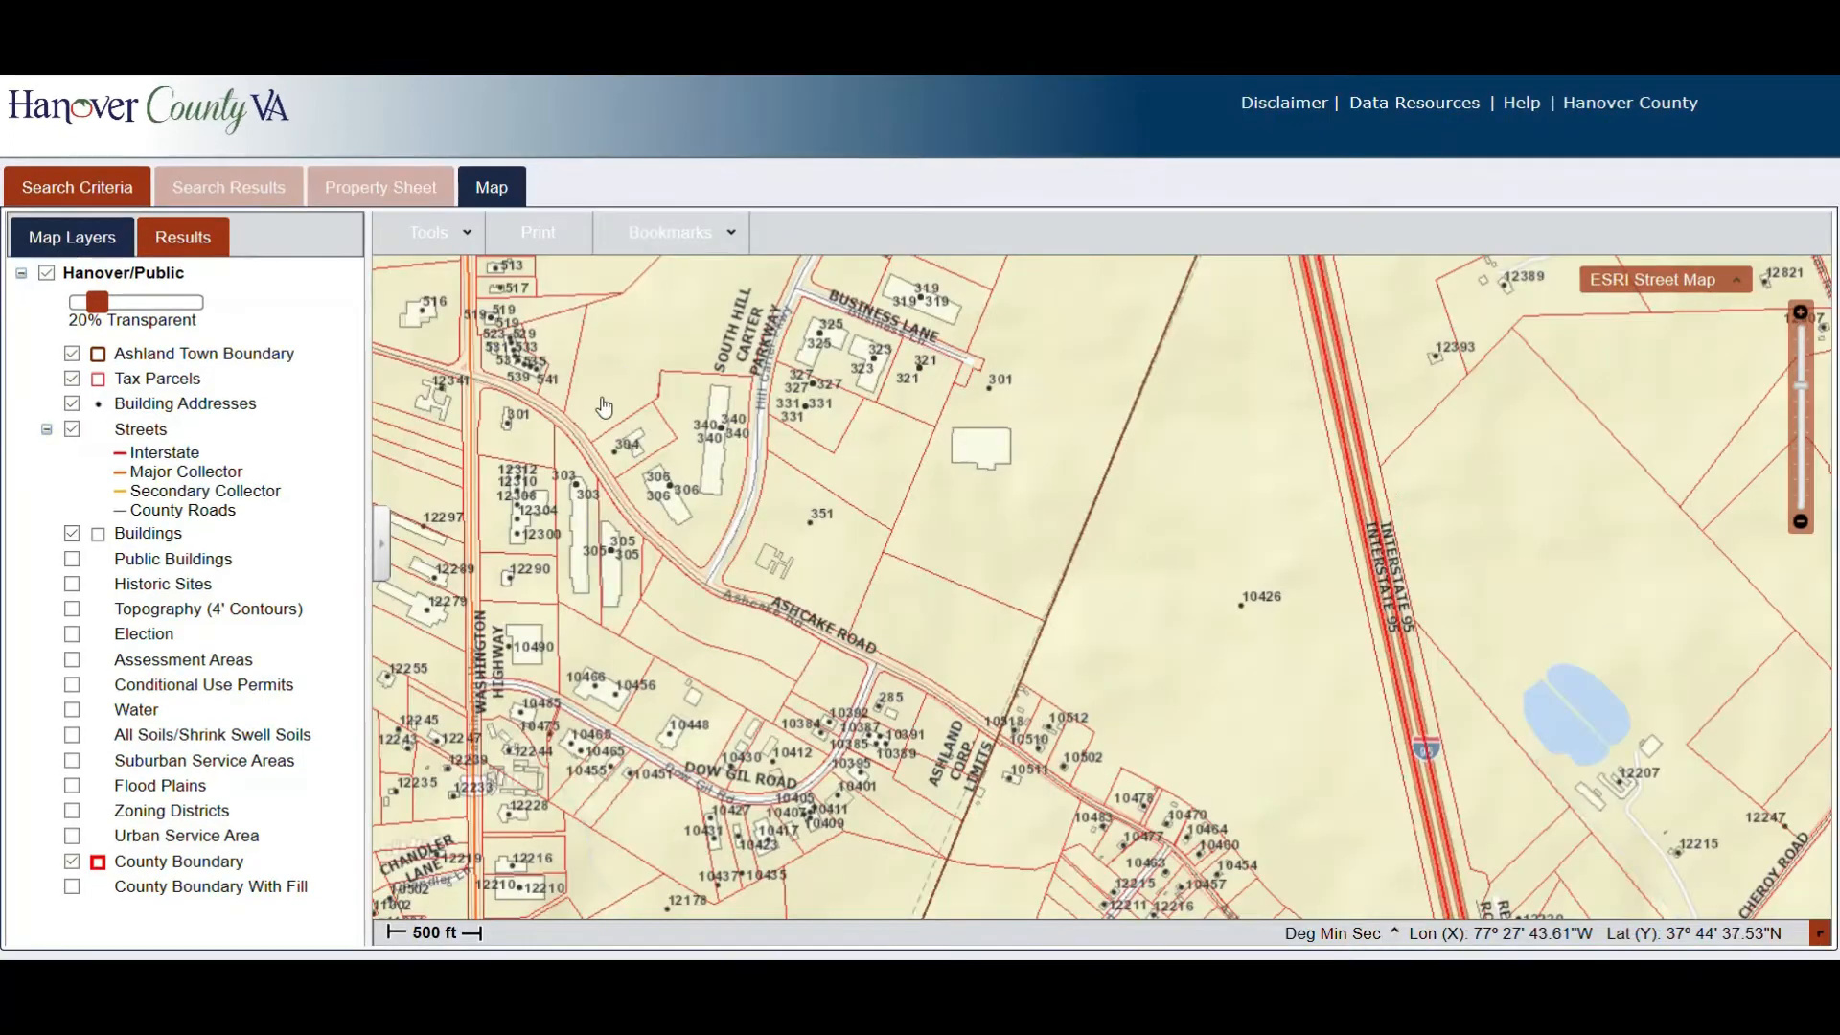
Draw a straight markup line from the parcel south of Ashcake Road northeast to just west of Interstate 95.
left_click(432, 236)
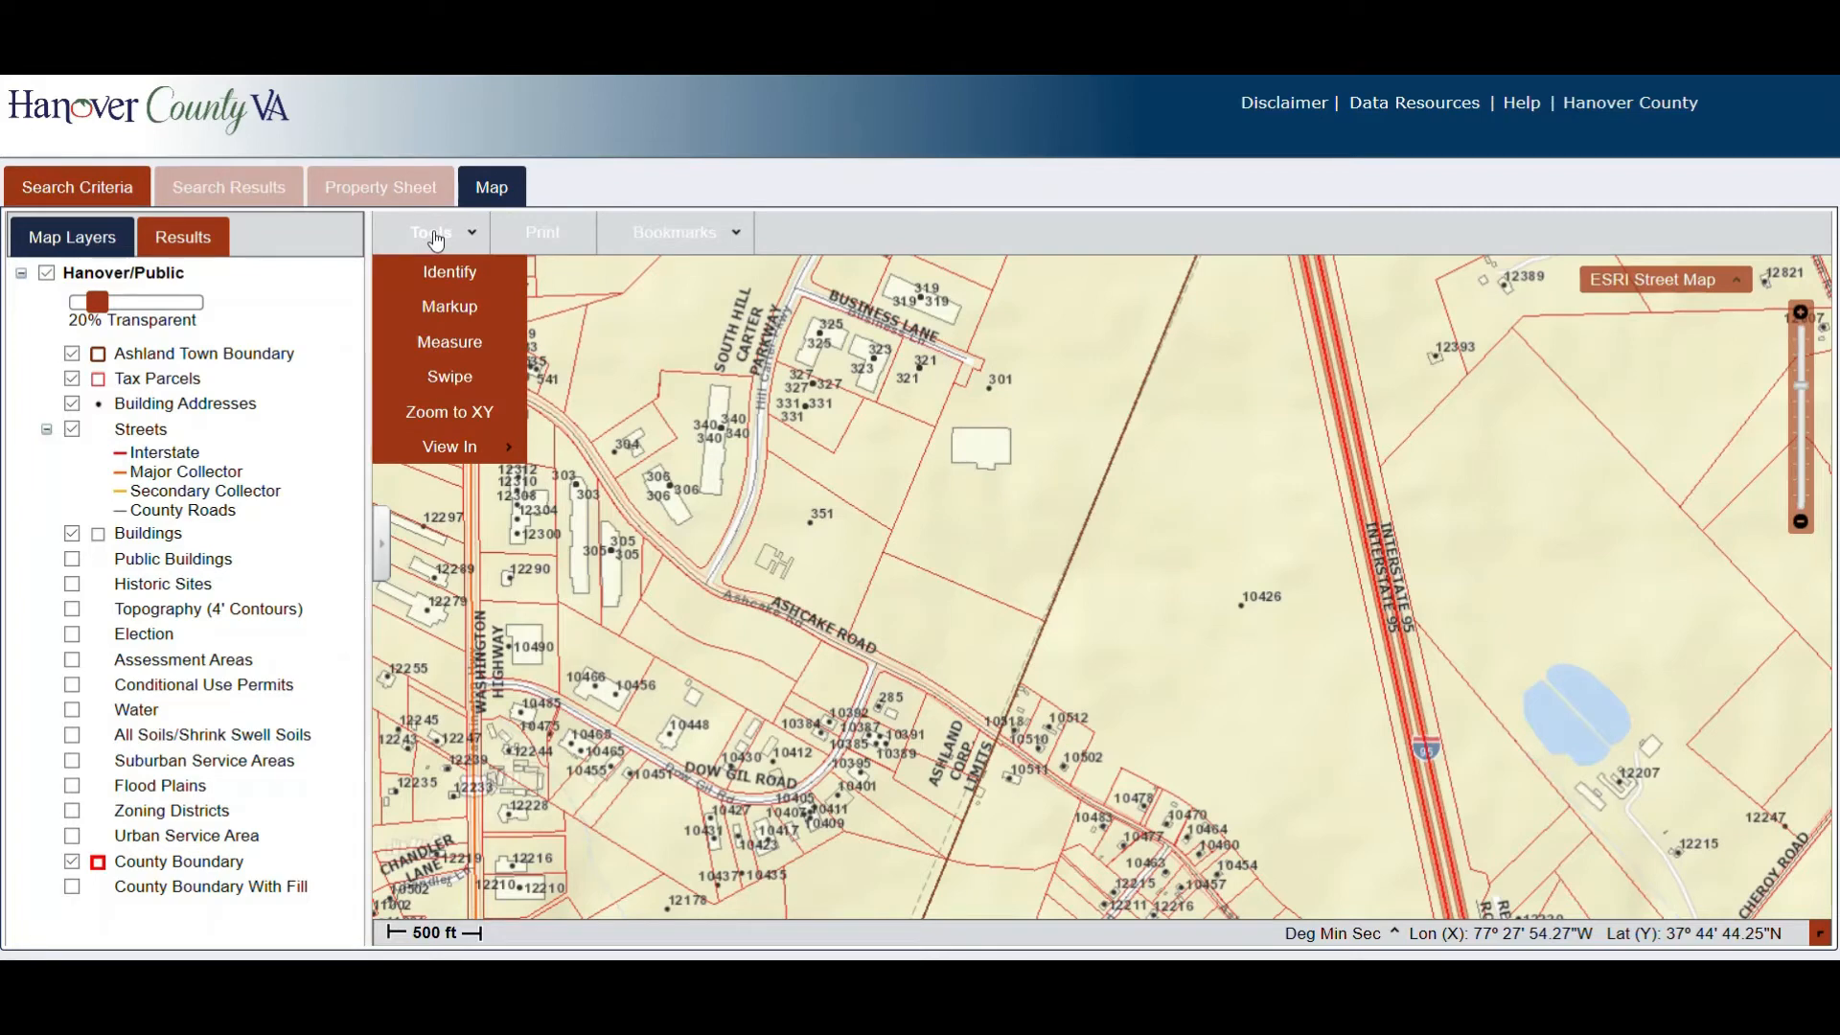
left_click(451, 306)
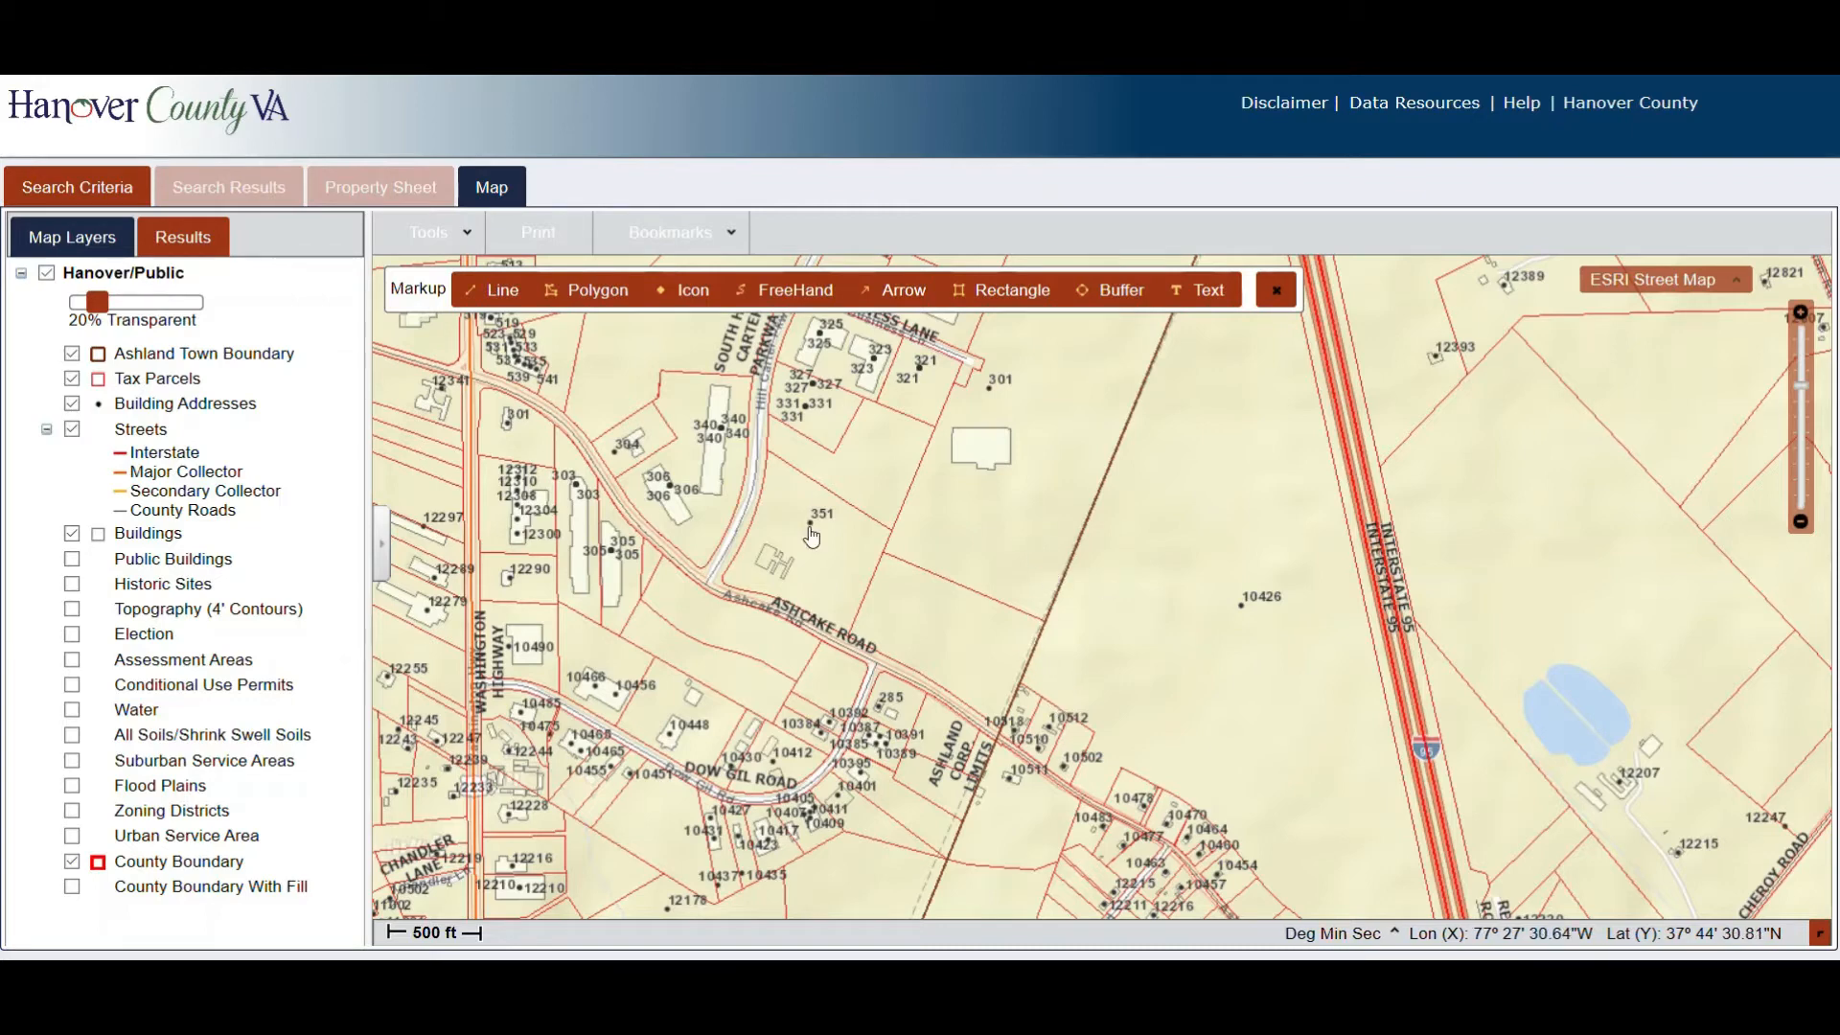
left_click(505, 293)
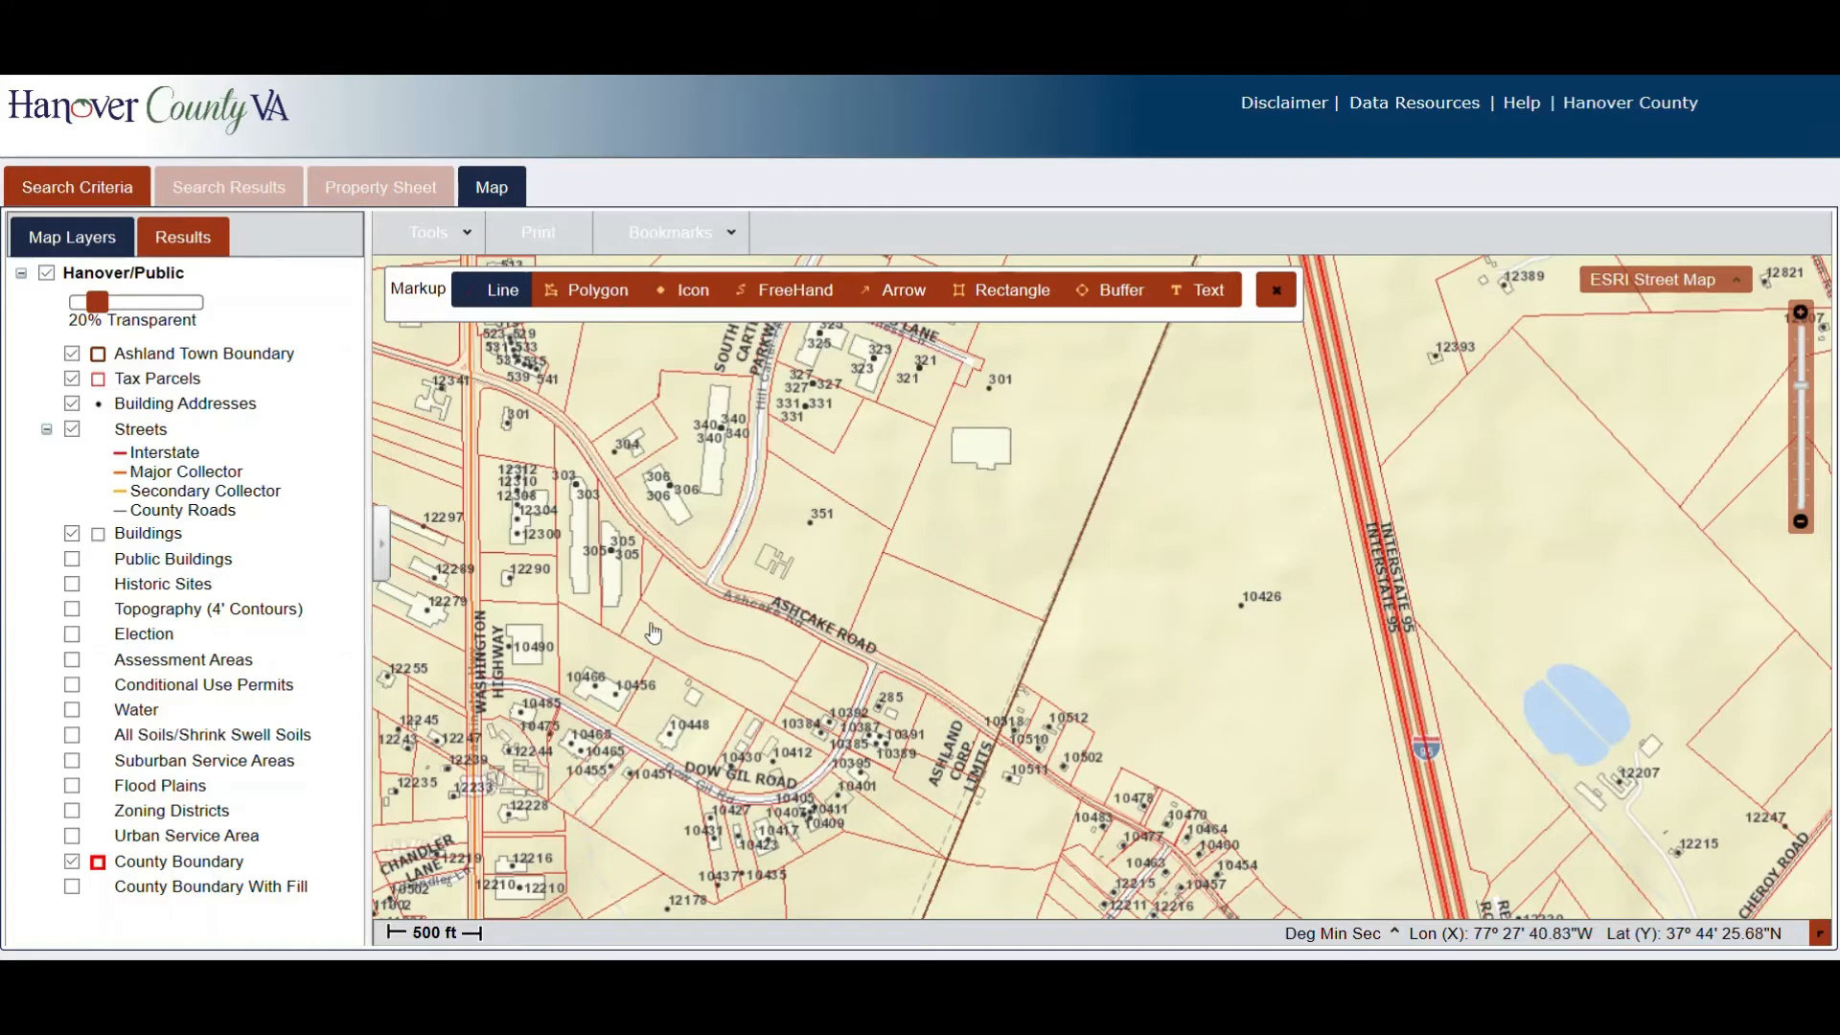
mouse_move(652, 633)
left_mouse_down()
mouse_move(1089, 633)
mouse_move(1339, 480)
mouse_move(1308, 447)
left_mouse_up()
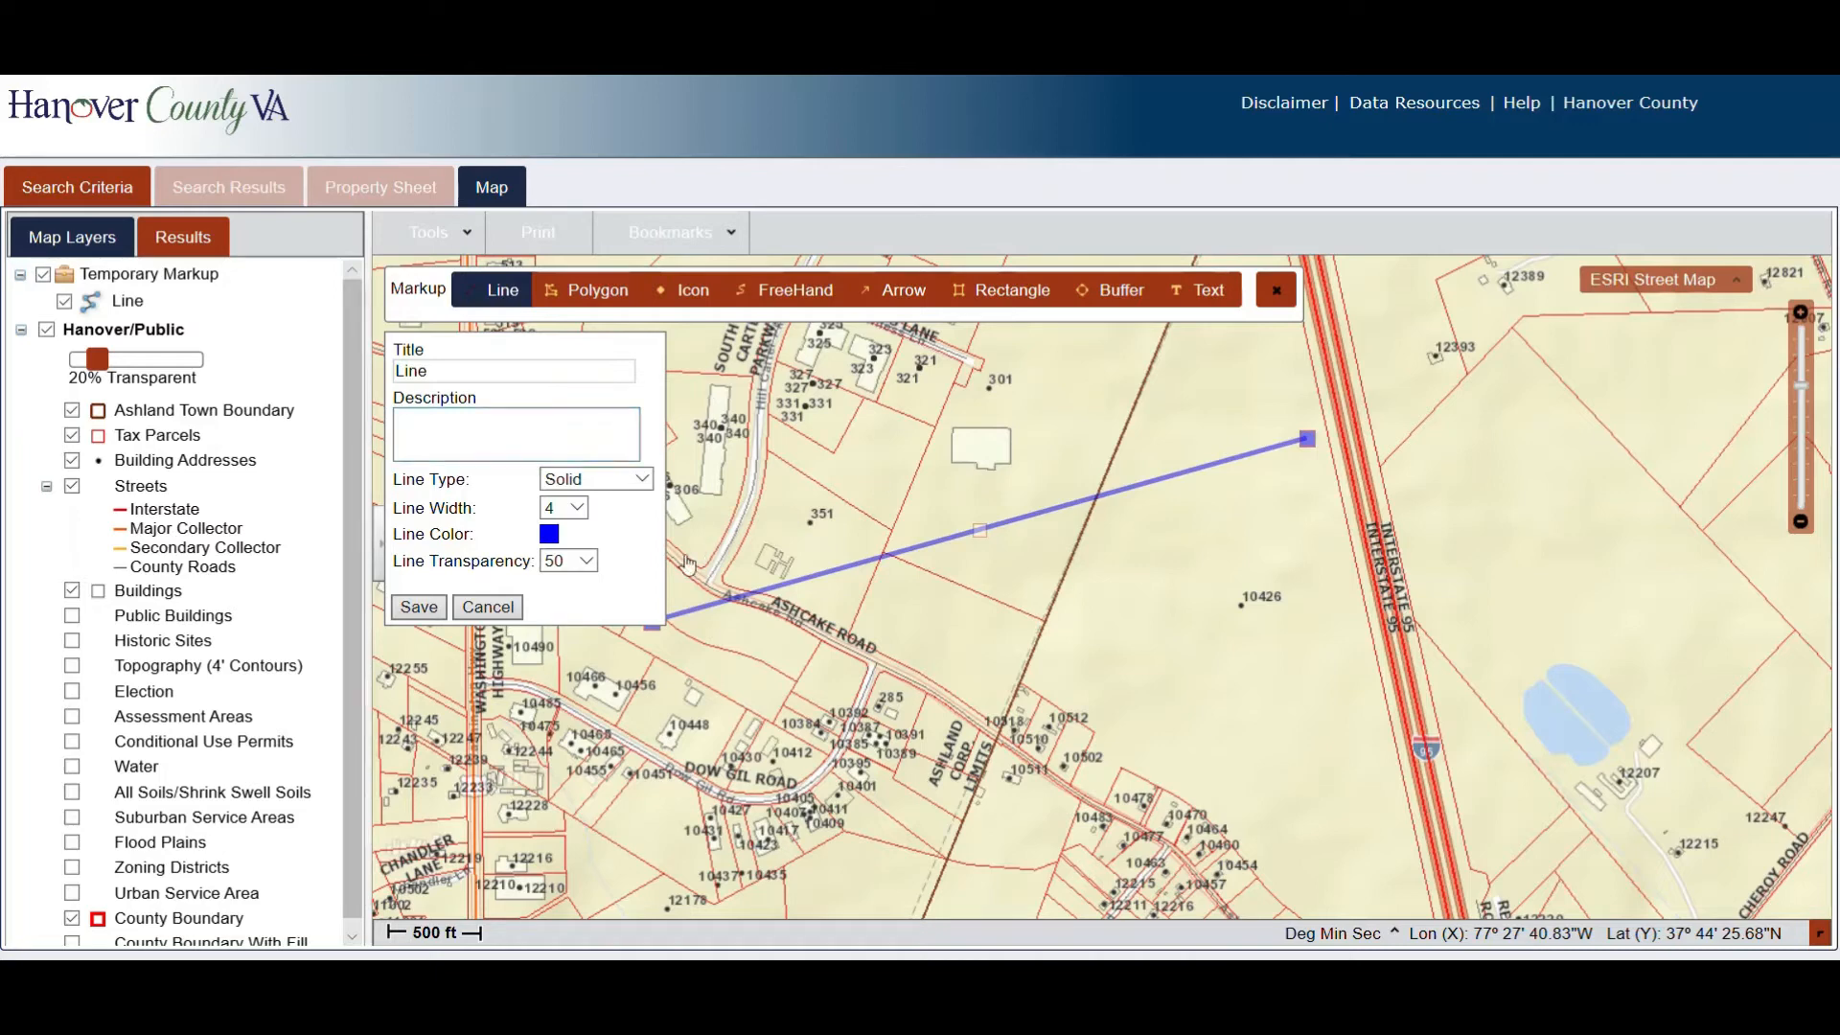
Save the line markup with its default title and style, and dismiss its information pop-up.
left_click(418, 607)
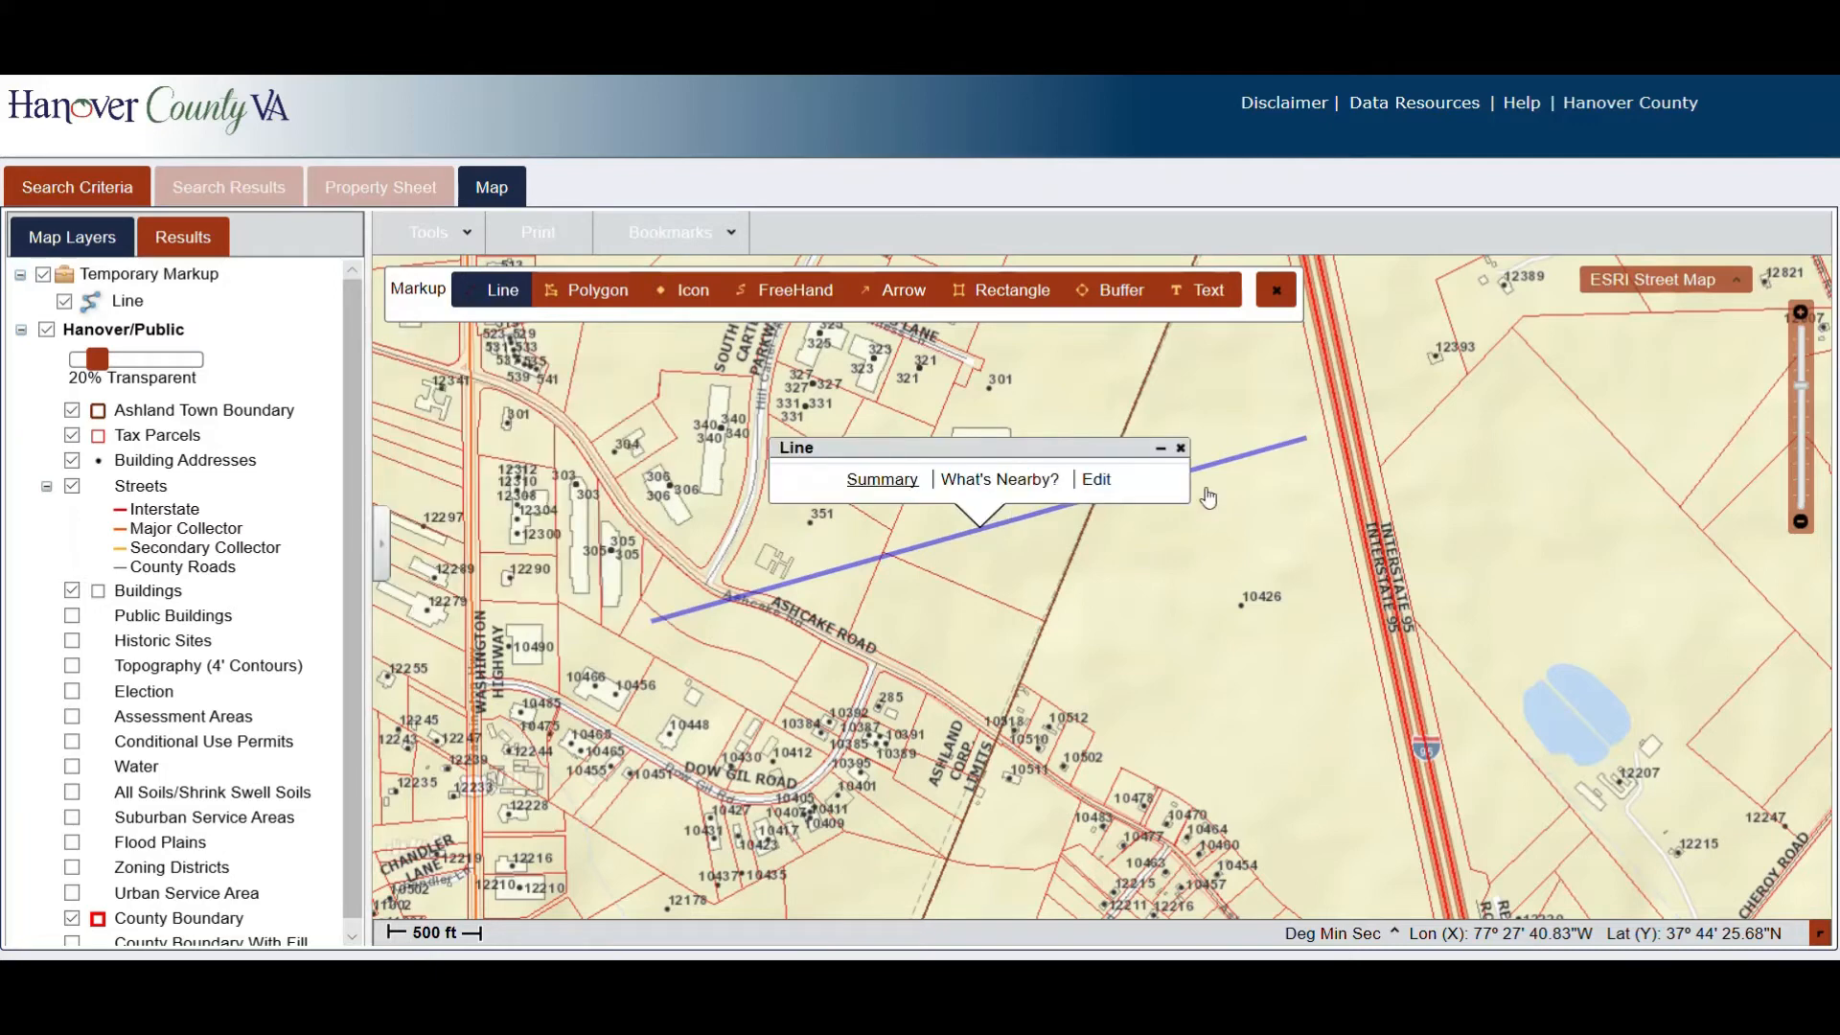
left_click(1181, 448)
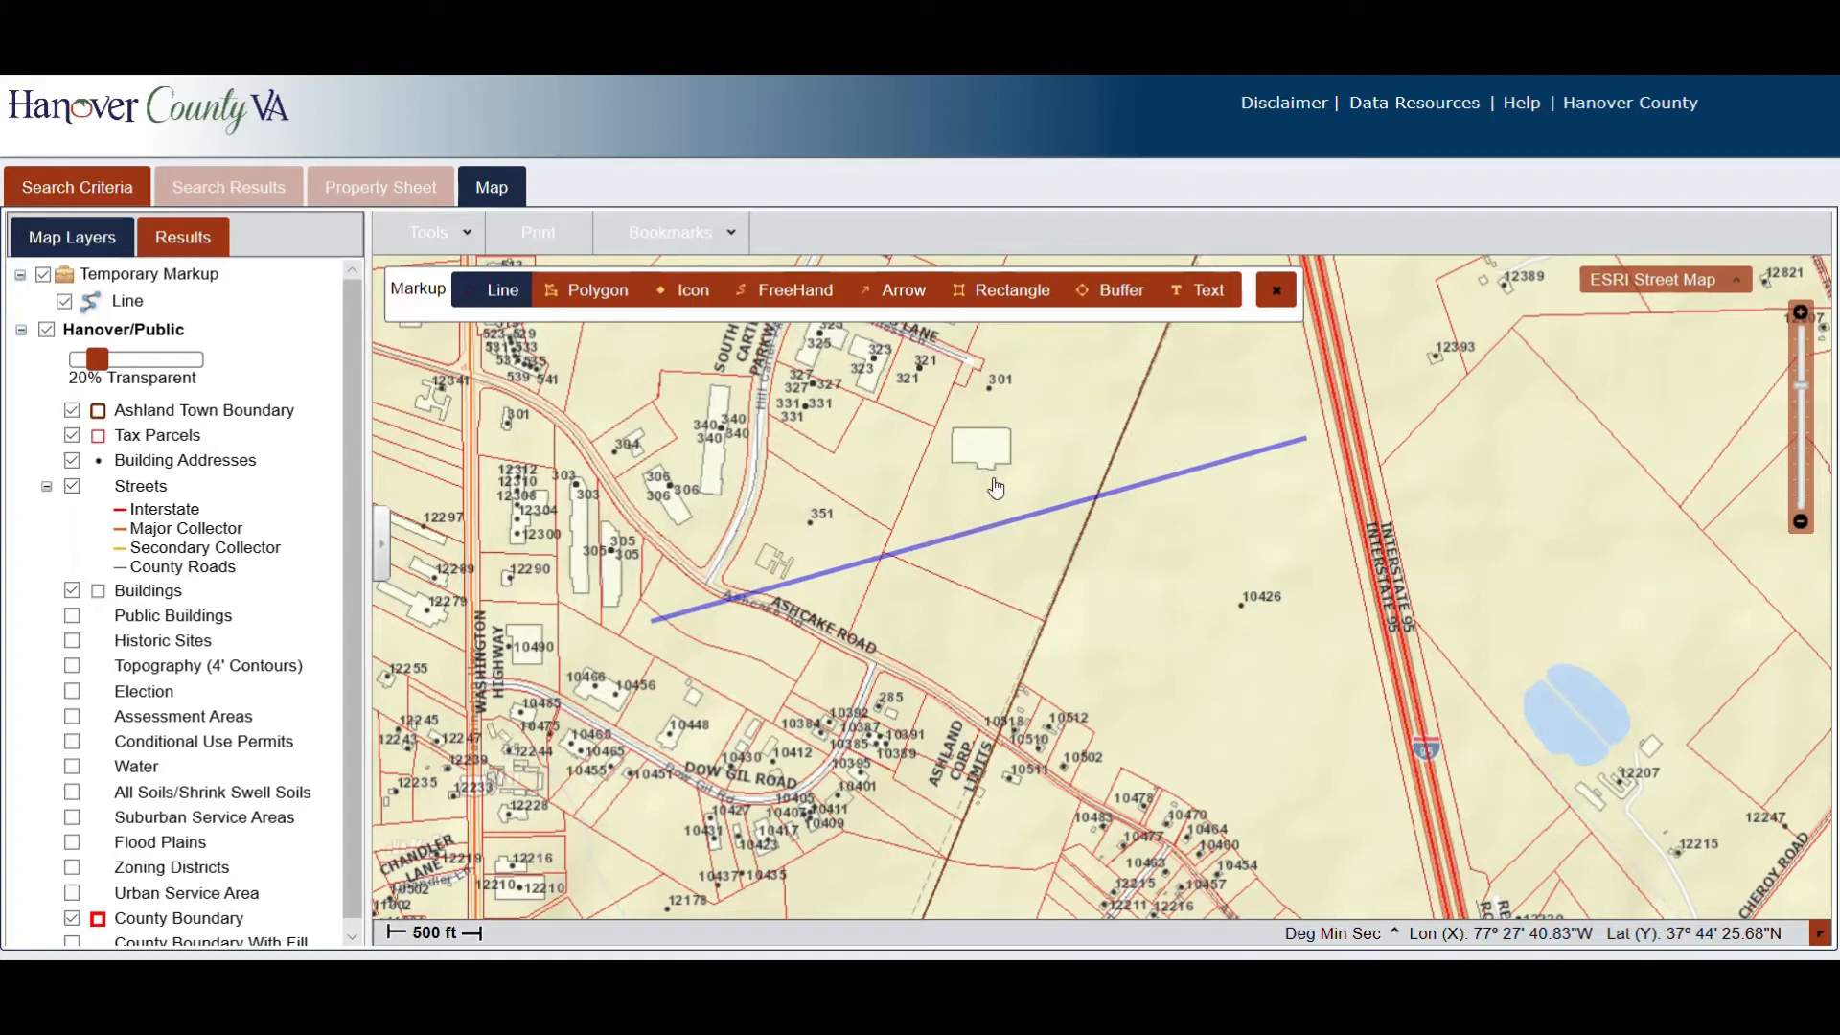
Draw a five-sided markup polygon around the parcels between Ashcake Road and Dow Gil Road, save it with the default style, and dismiss its pop-up.
left_click(602, 292)
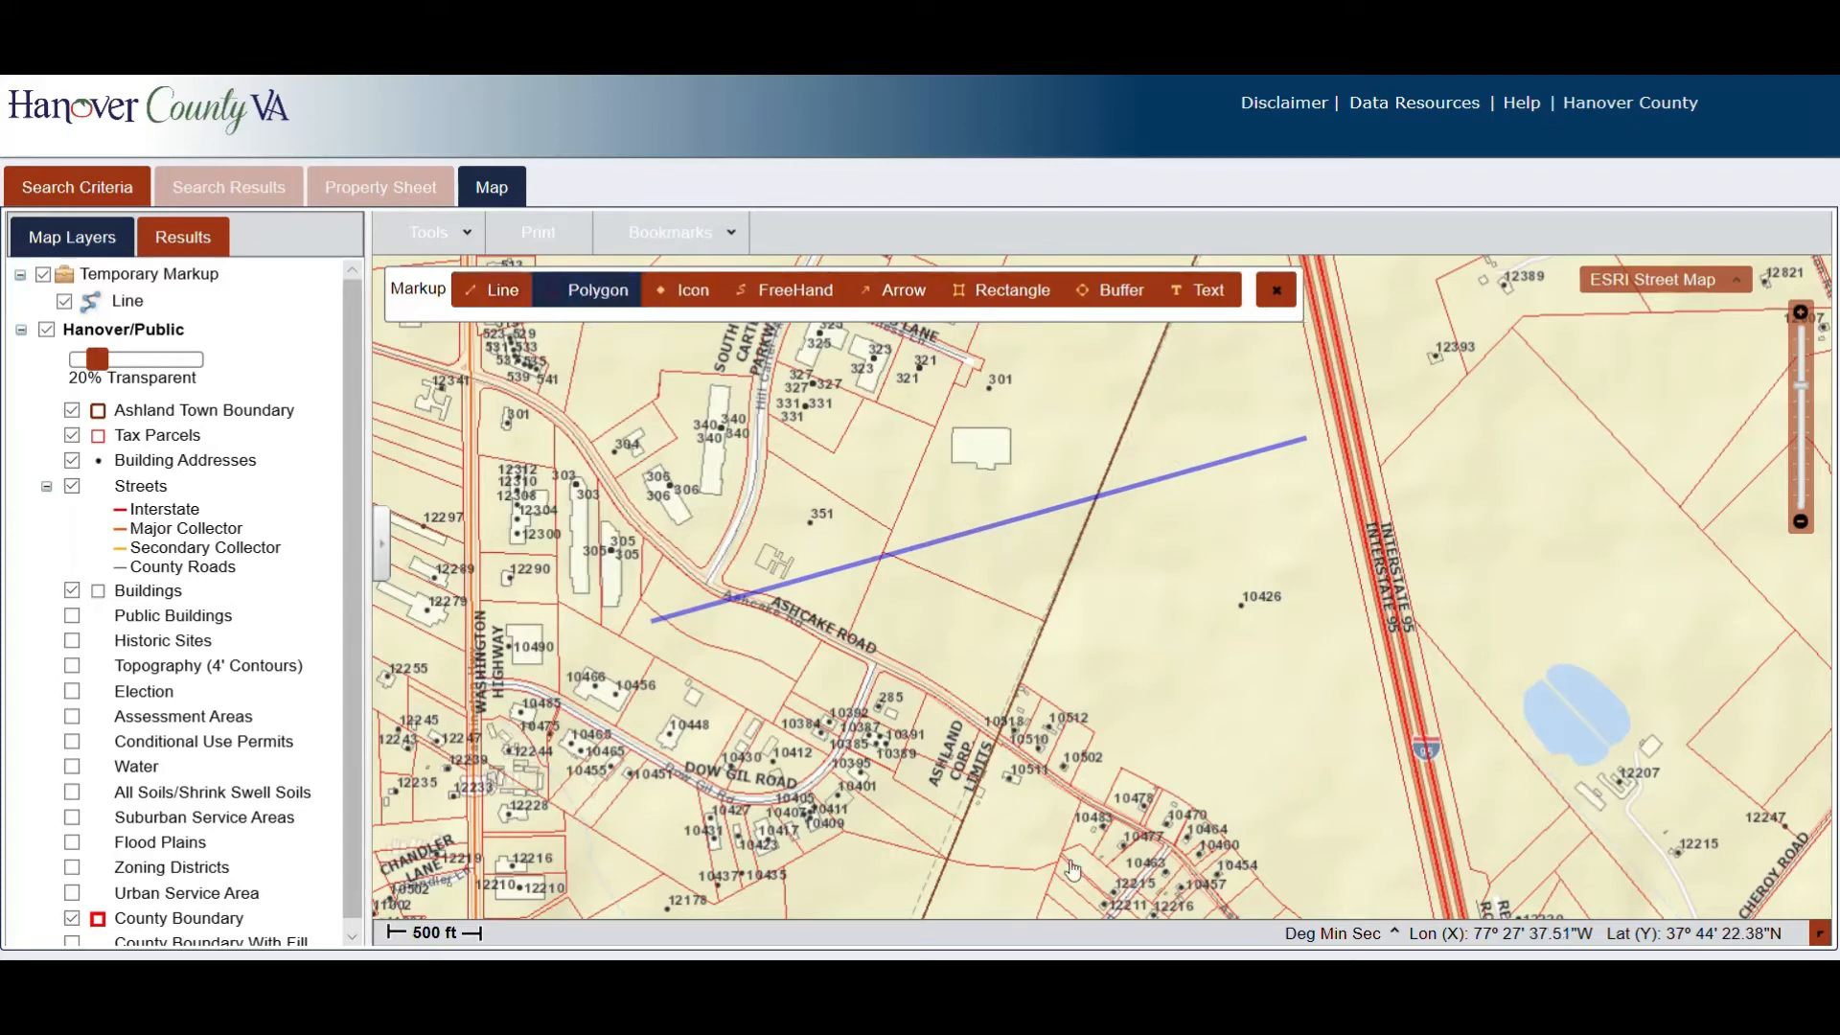
left_click(778, 673)
left_click(746, 715)
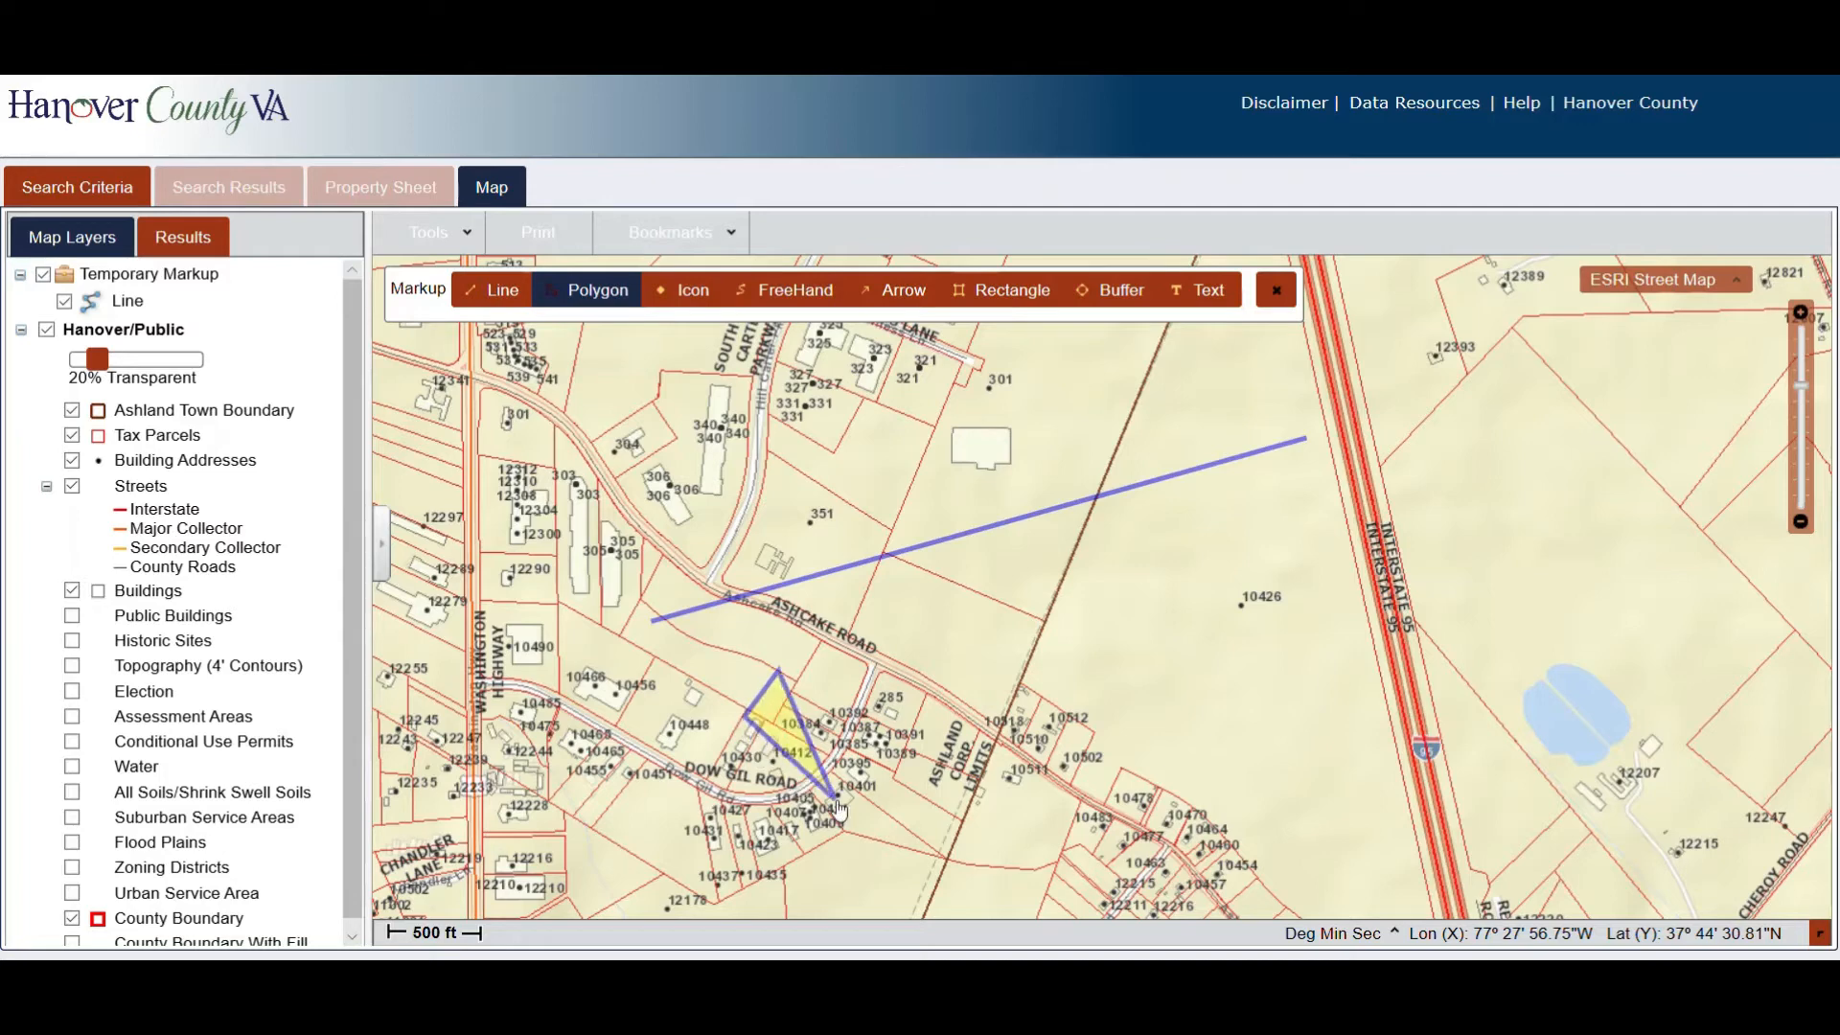
left_click(839, 798)
left_click(926, 714)
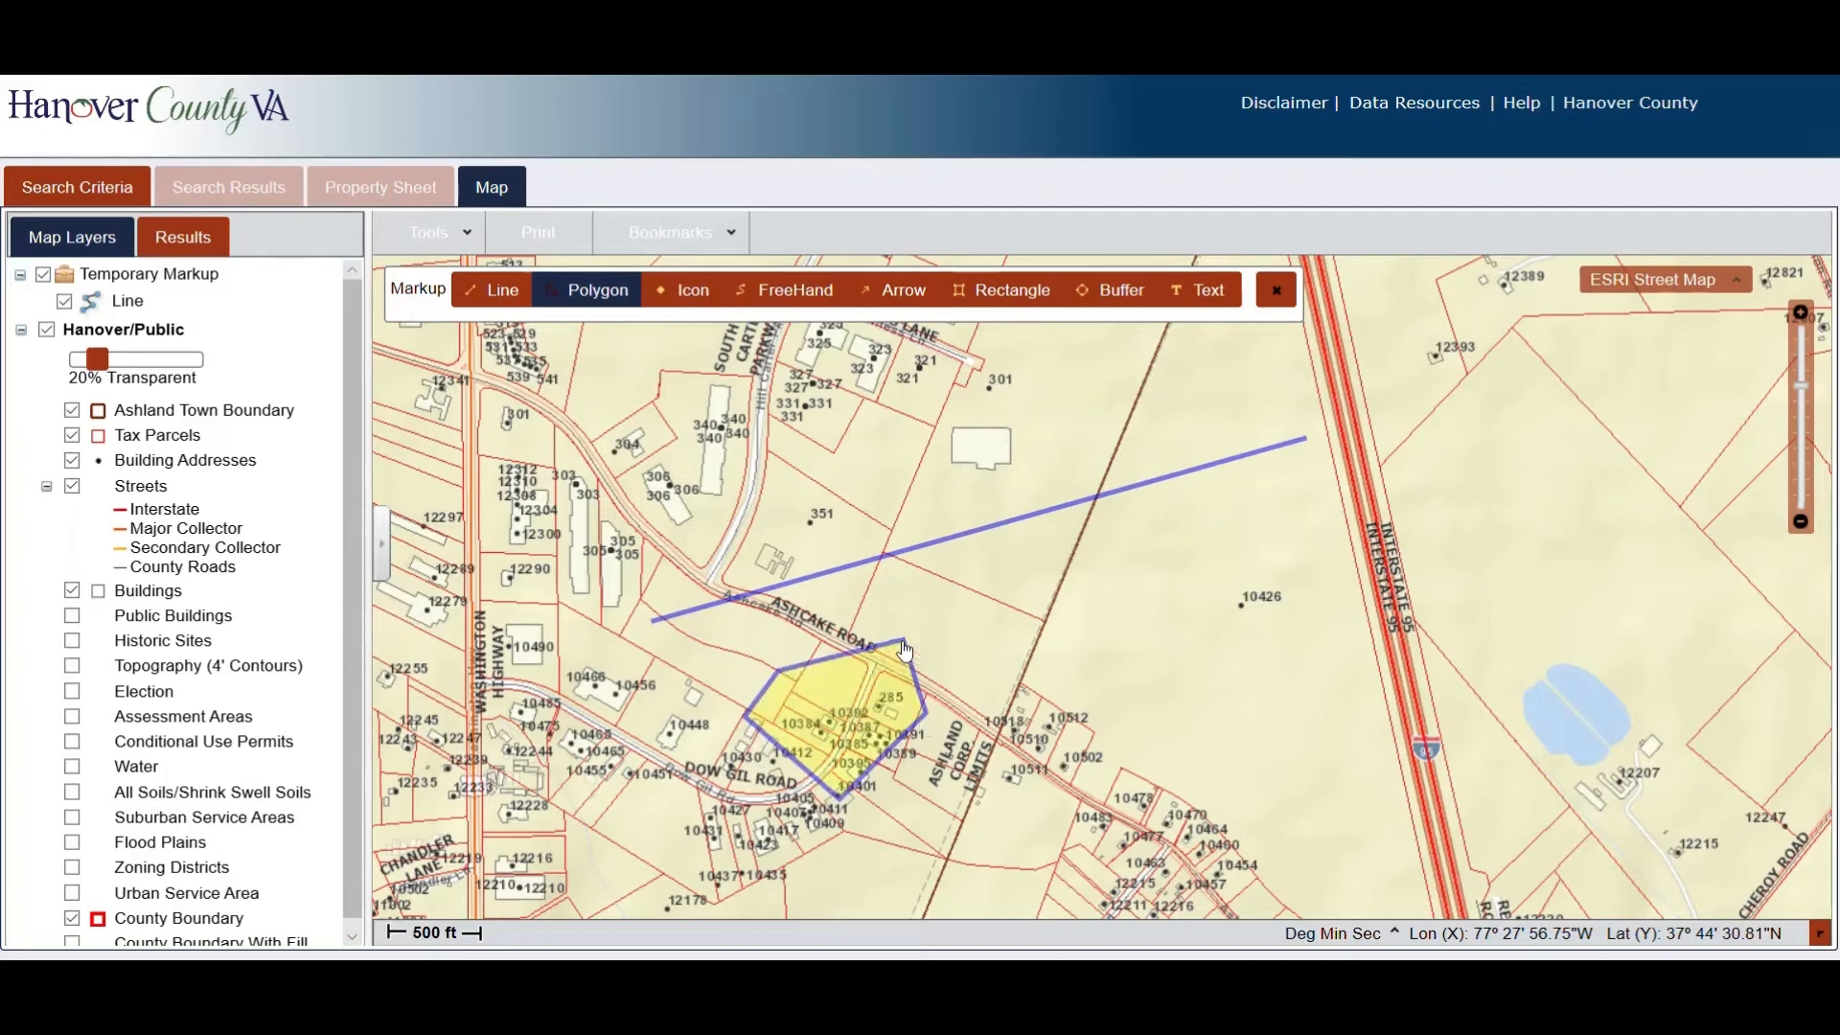
double_click(884, 614)
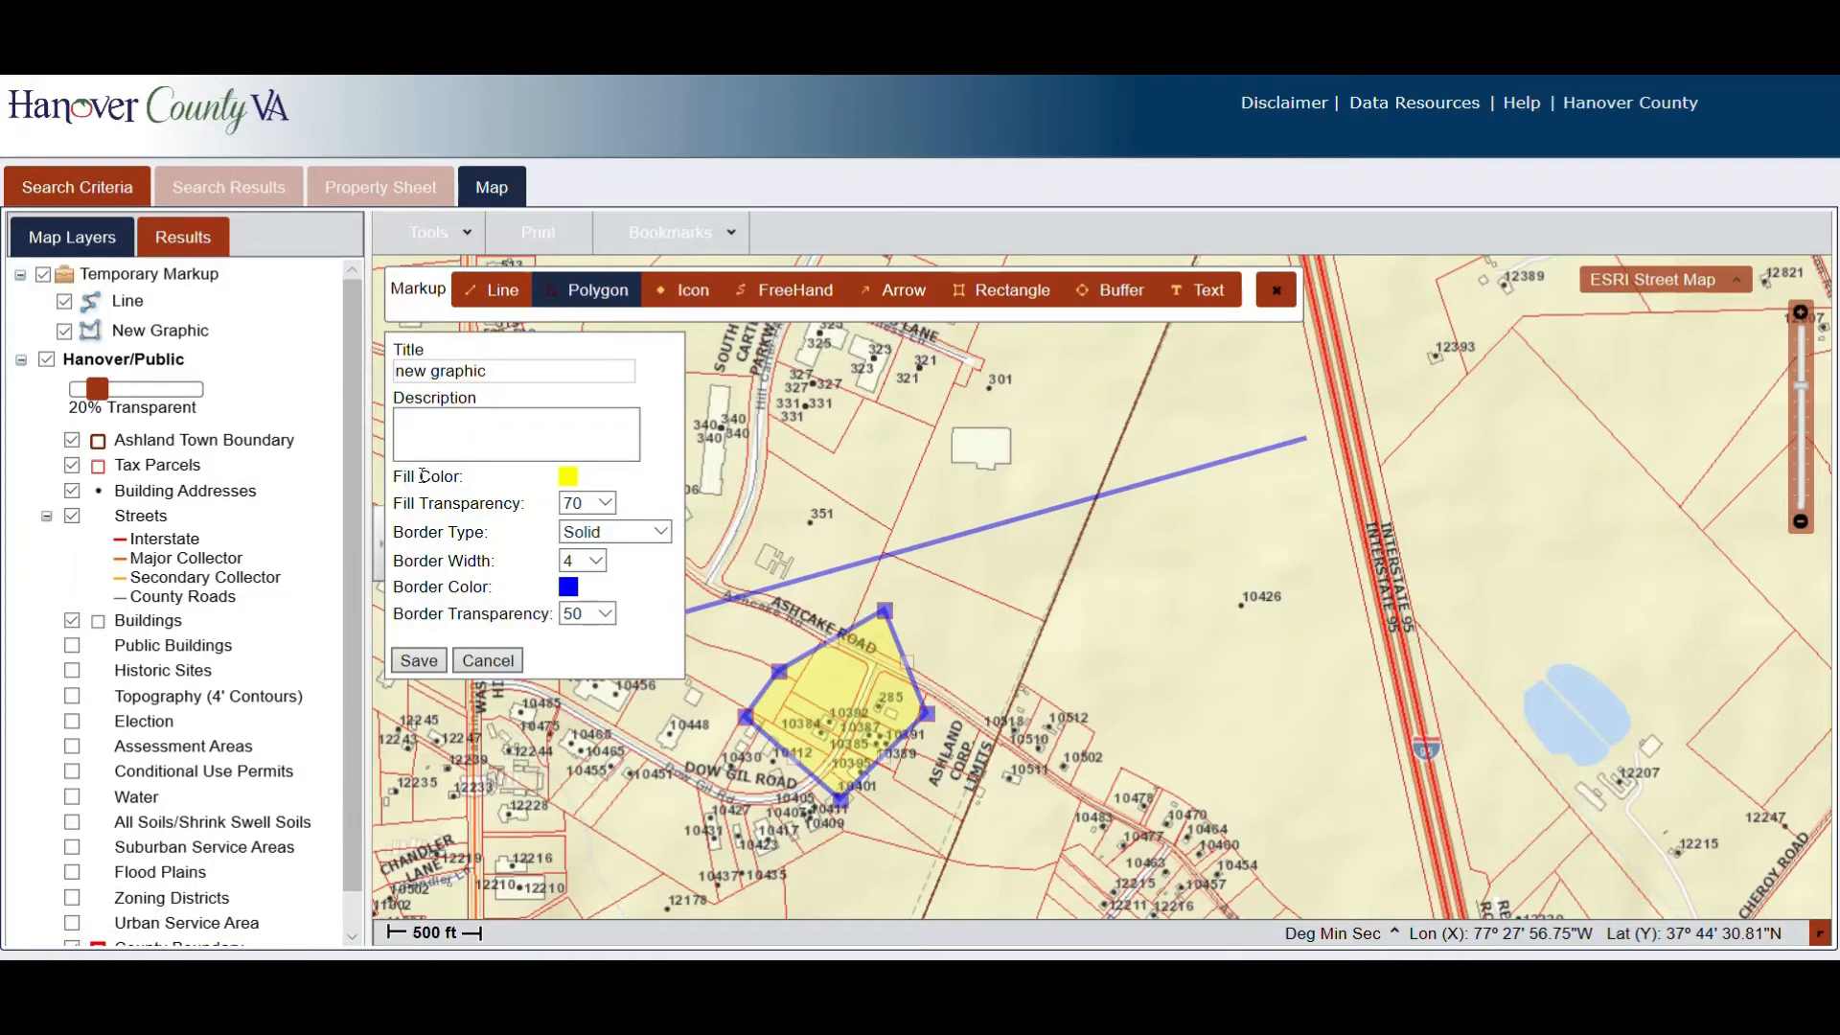
left_click(621, 420)
left_click(418, 660)
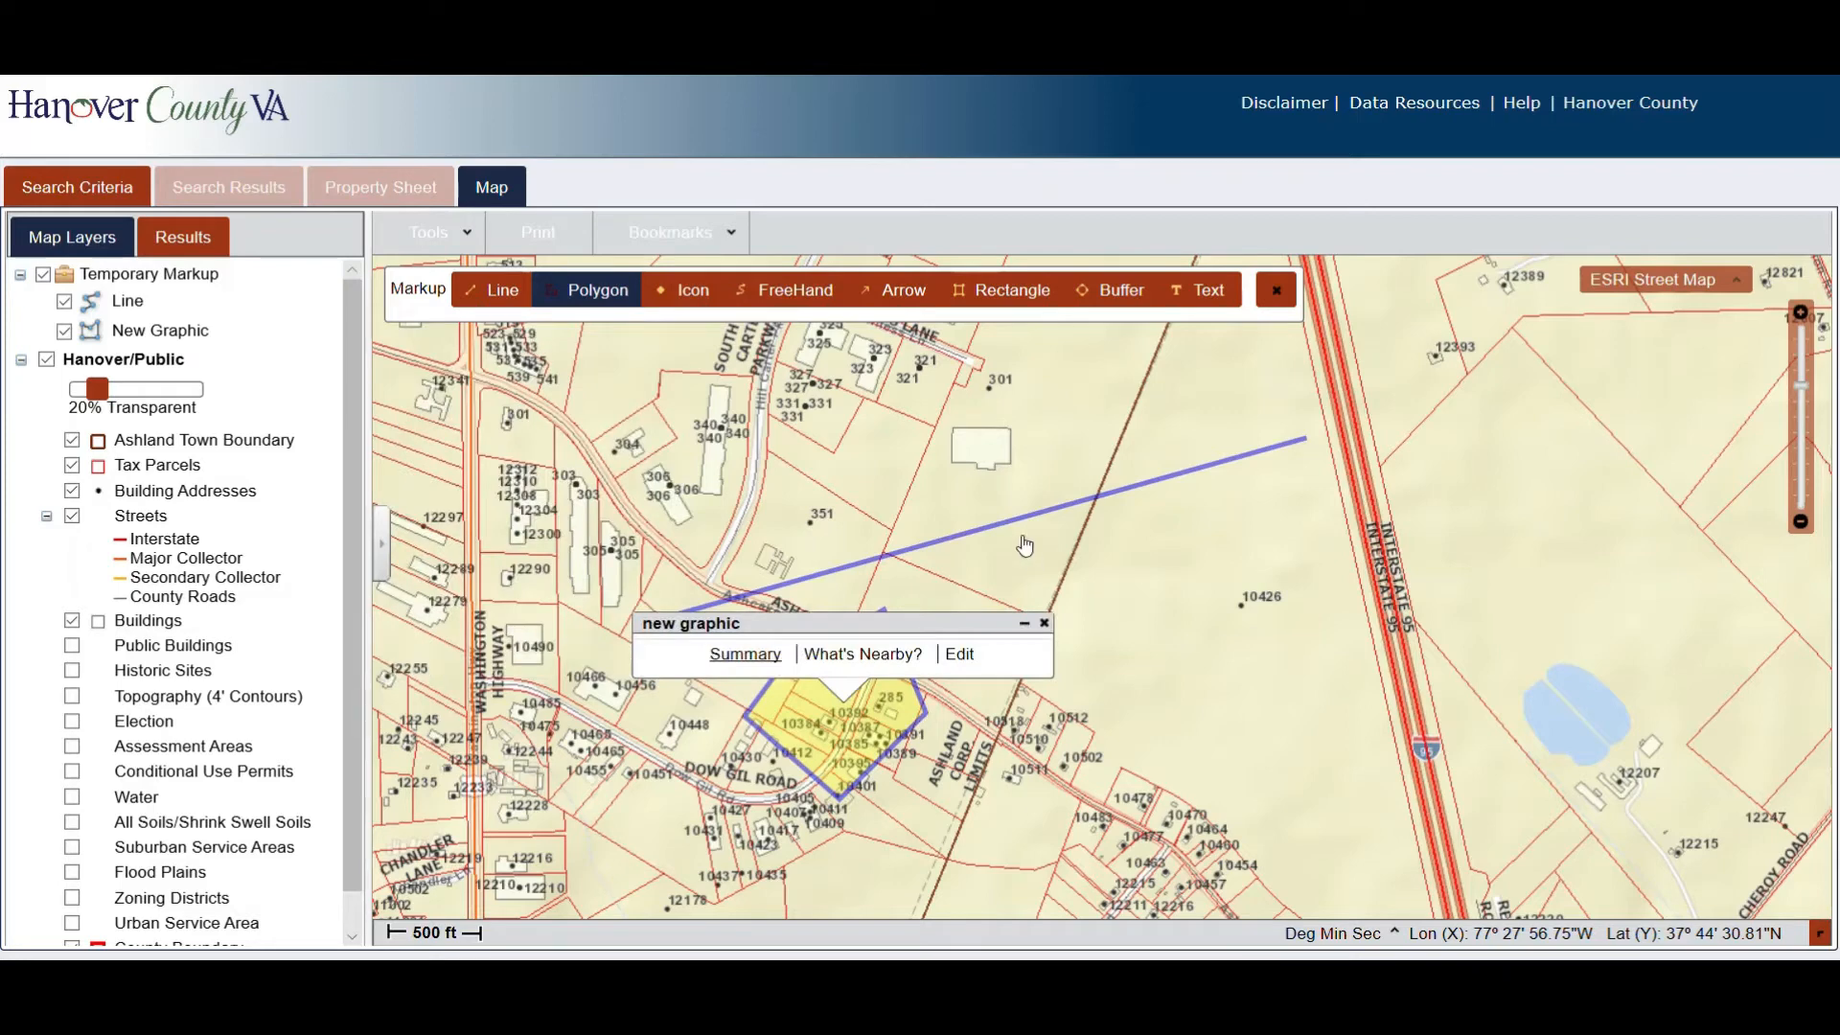
left_click(1045, 624)
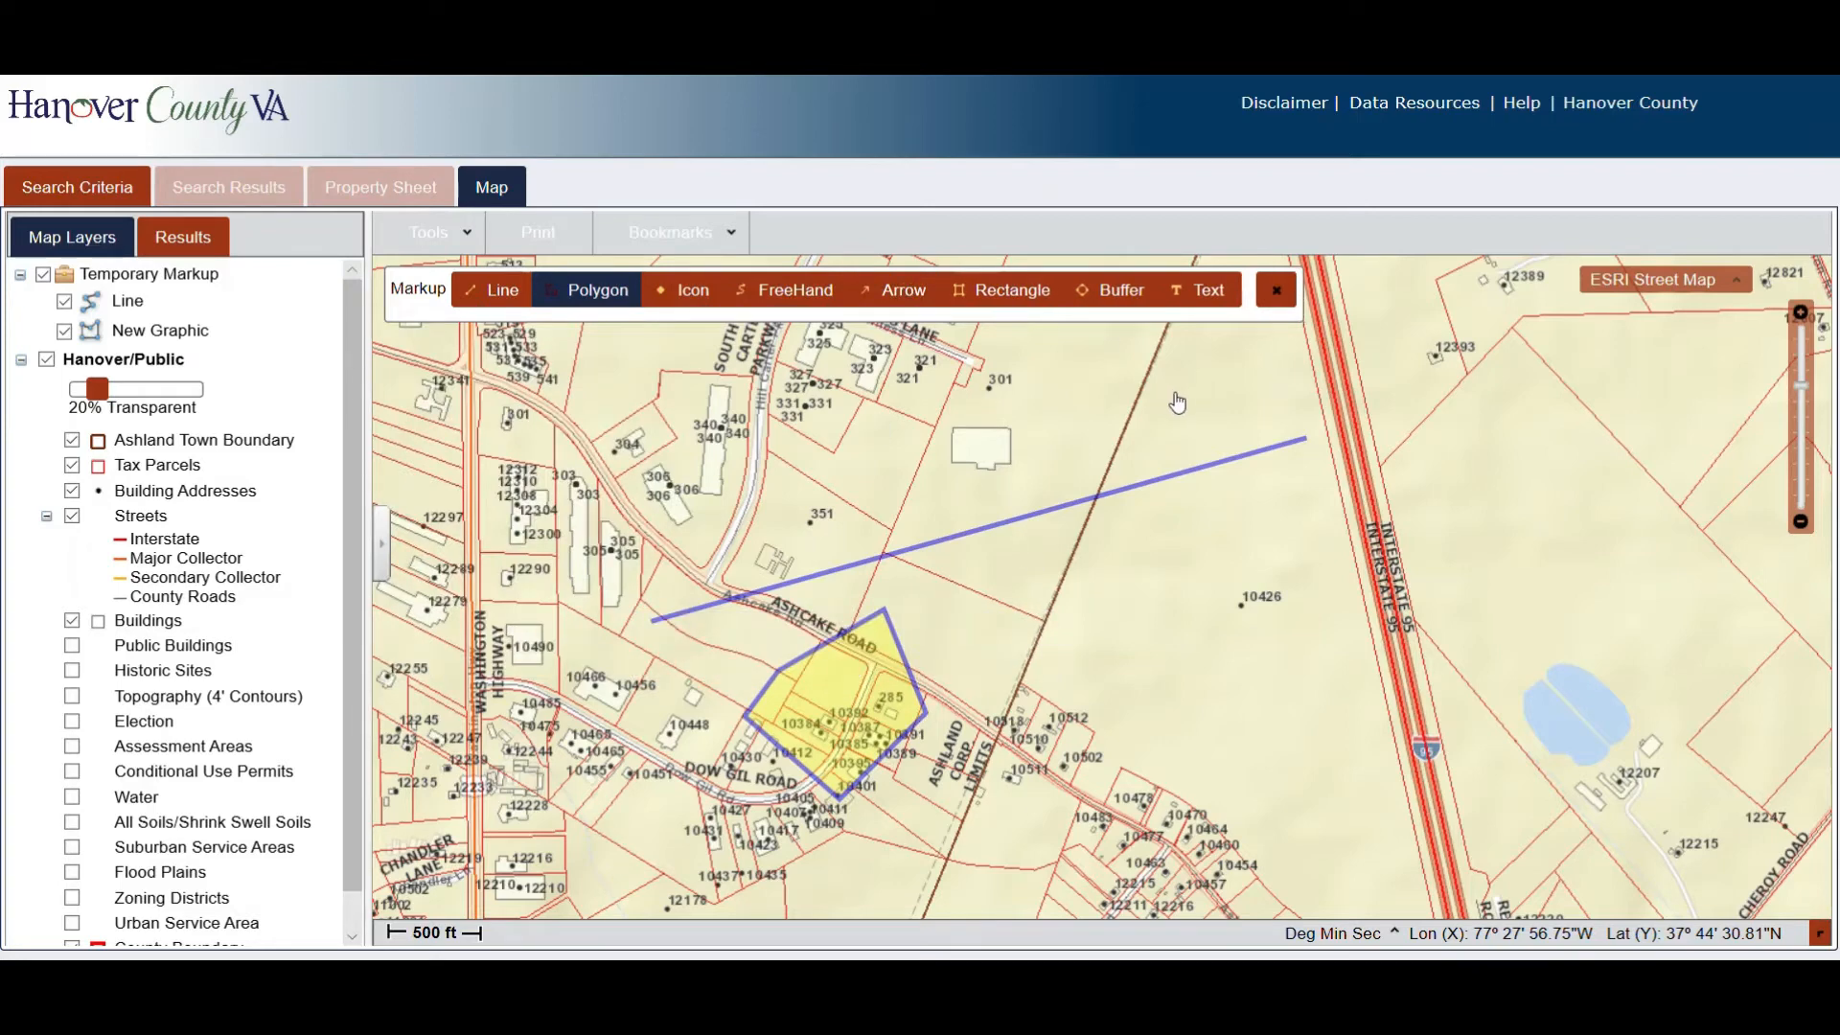
Add the markup label "Text" in 20 pt blue below the line near the Ashland corporate limits, save it, and leave the markup tools.
left_click(1212, 292)
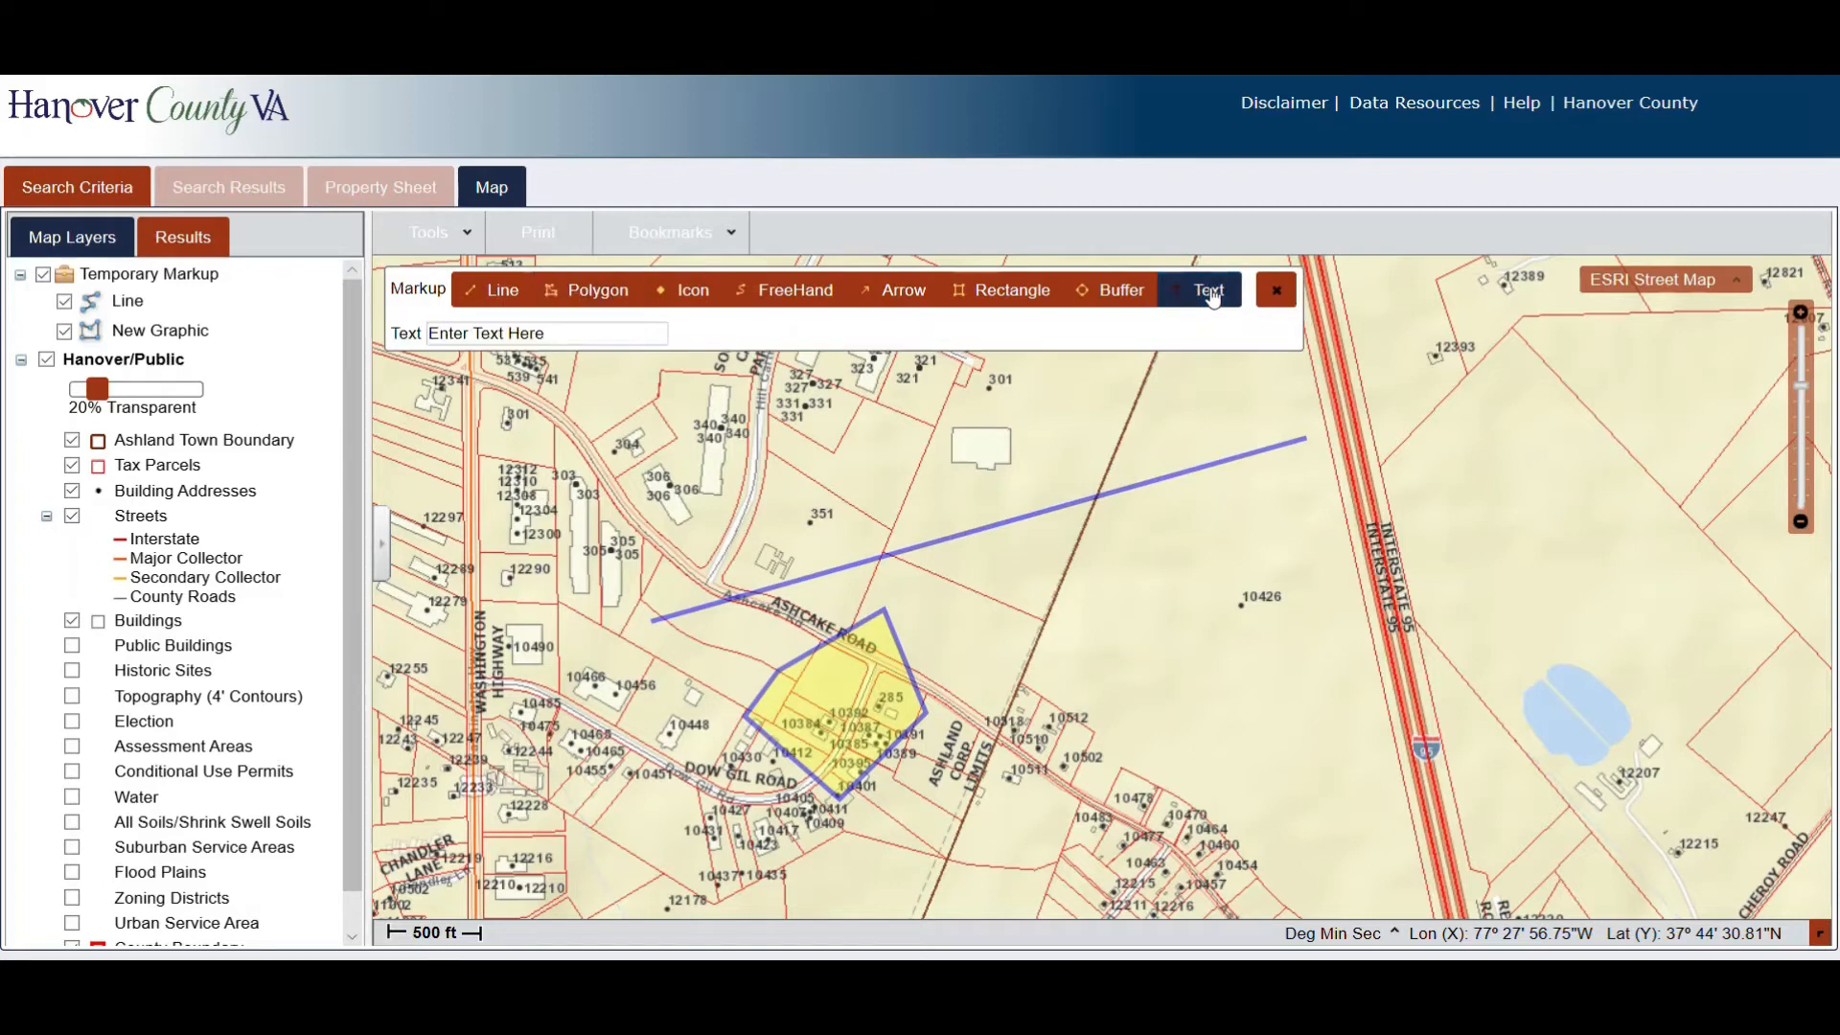
left_click(568, 331)
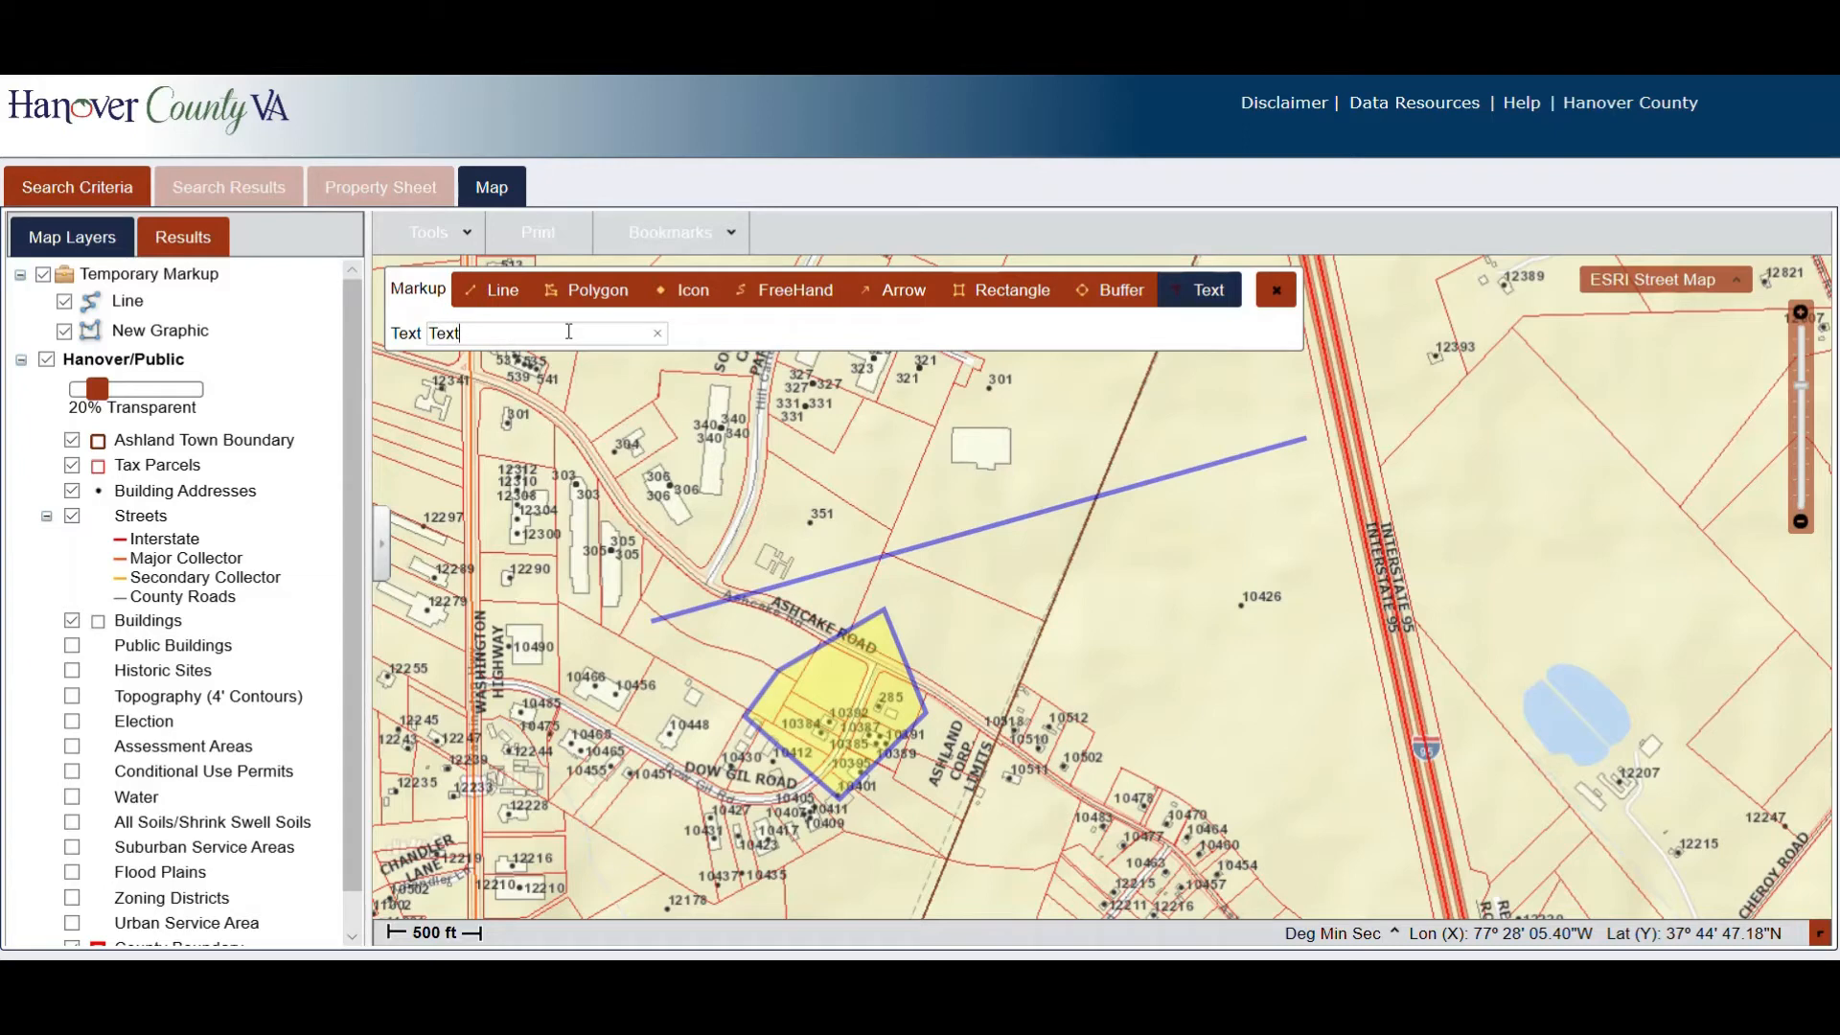
left_click(1040, 580)
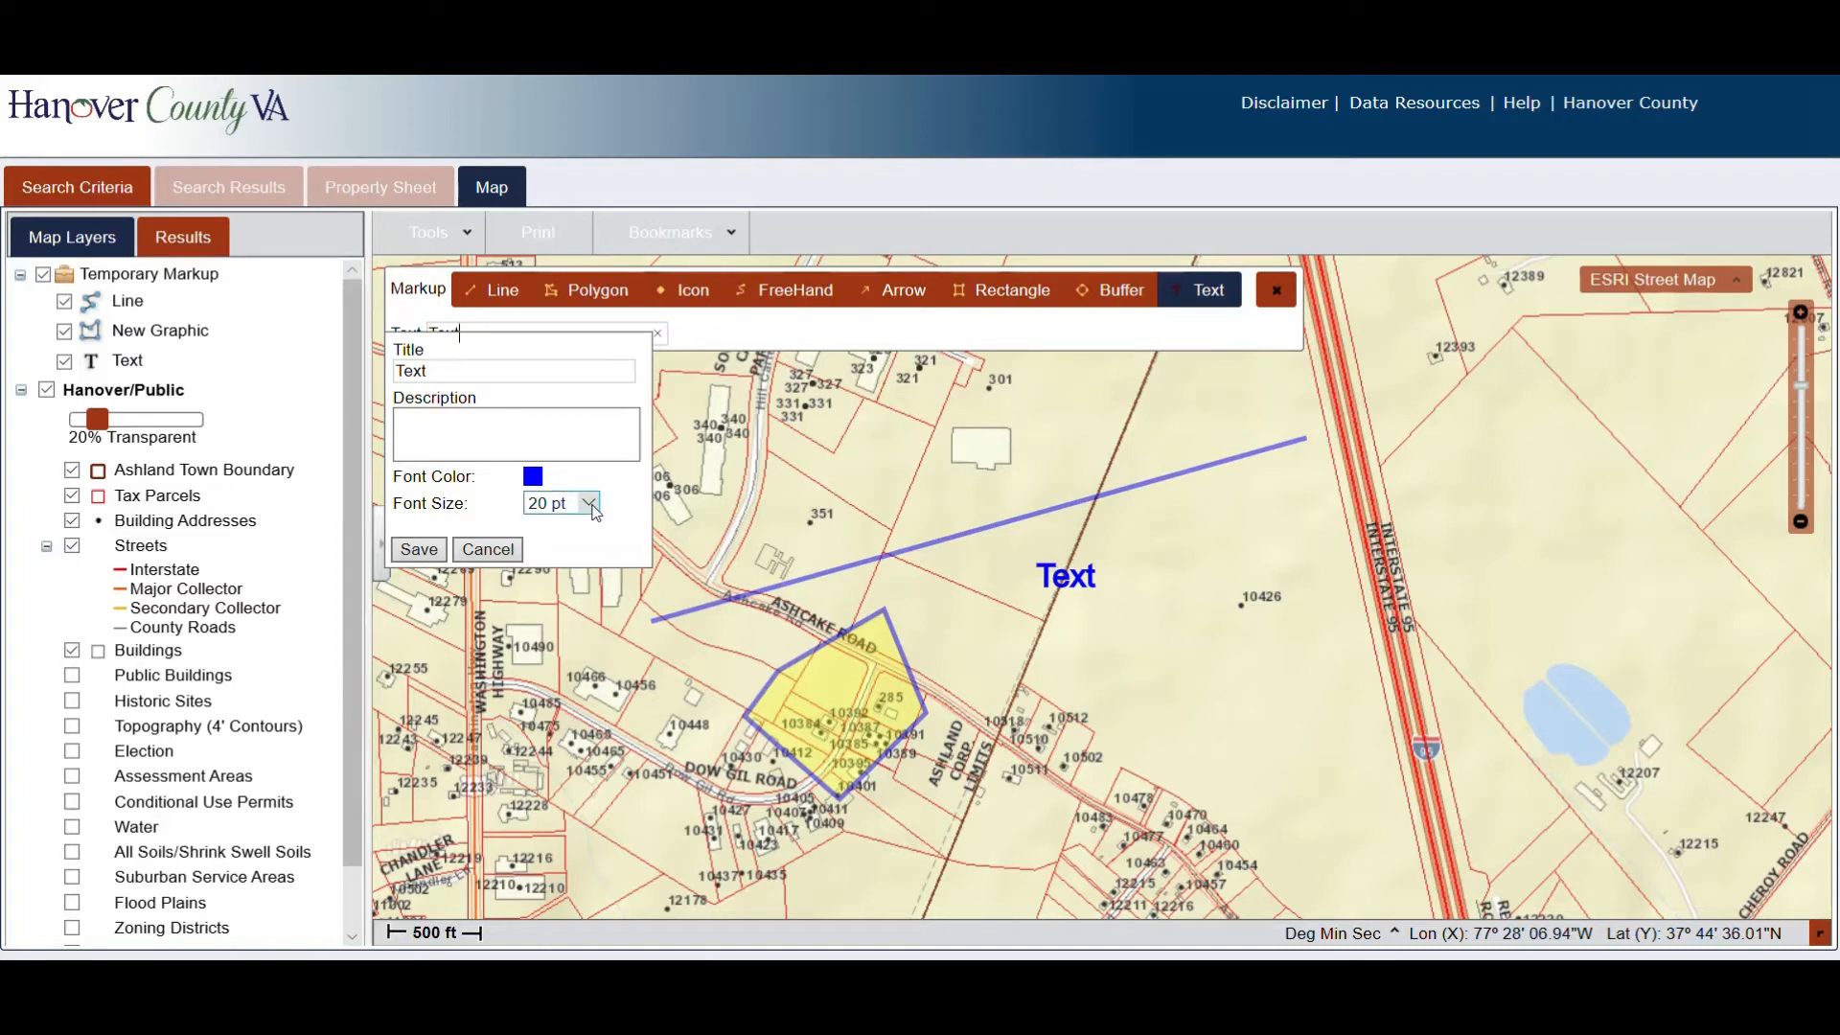
left_click(428, 552)
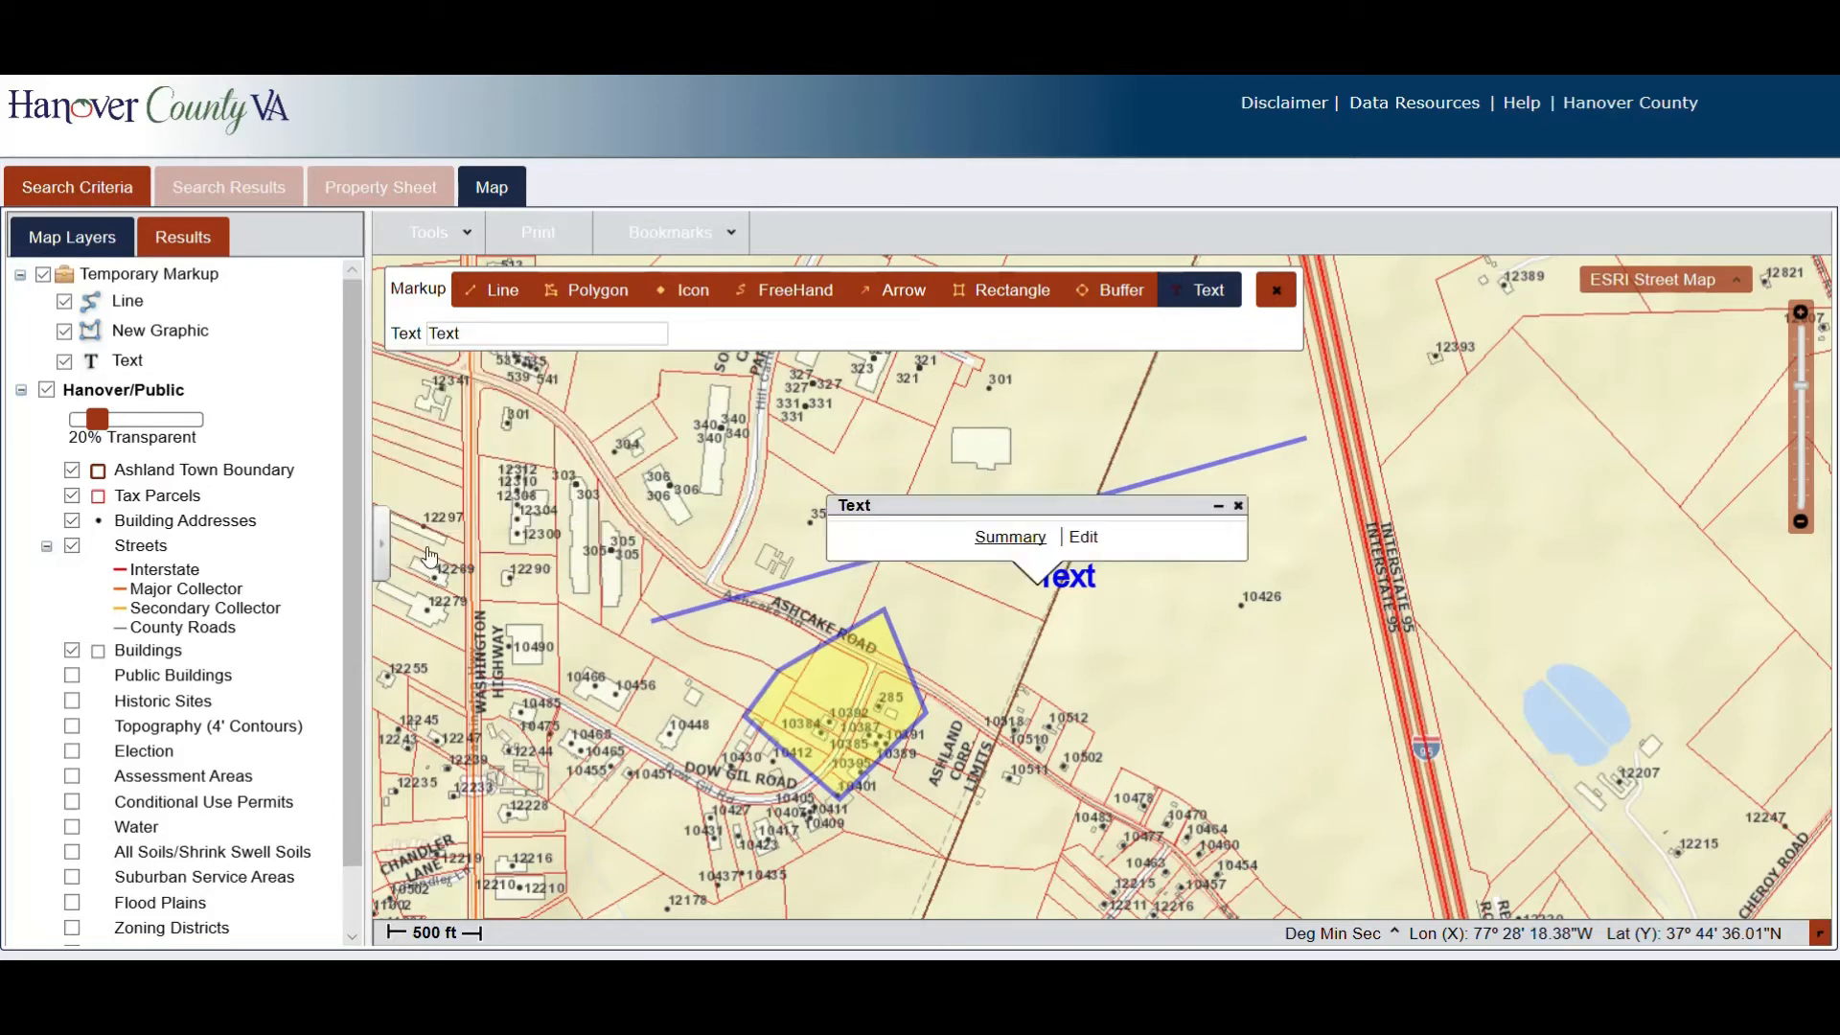
left_click(1239, 507)
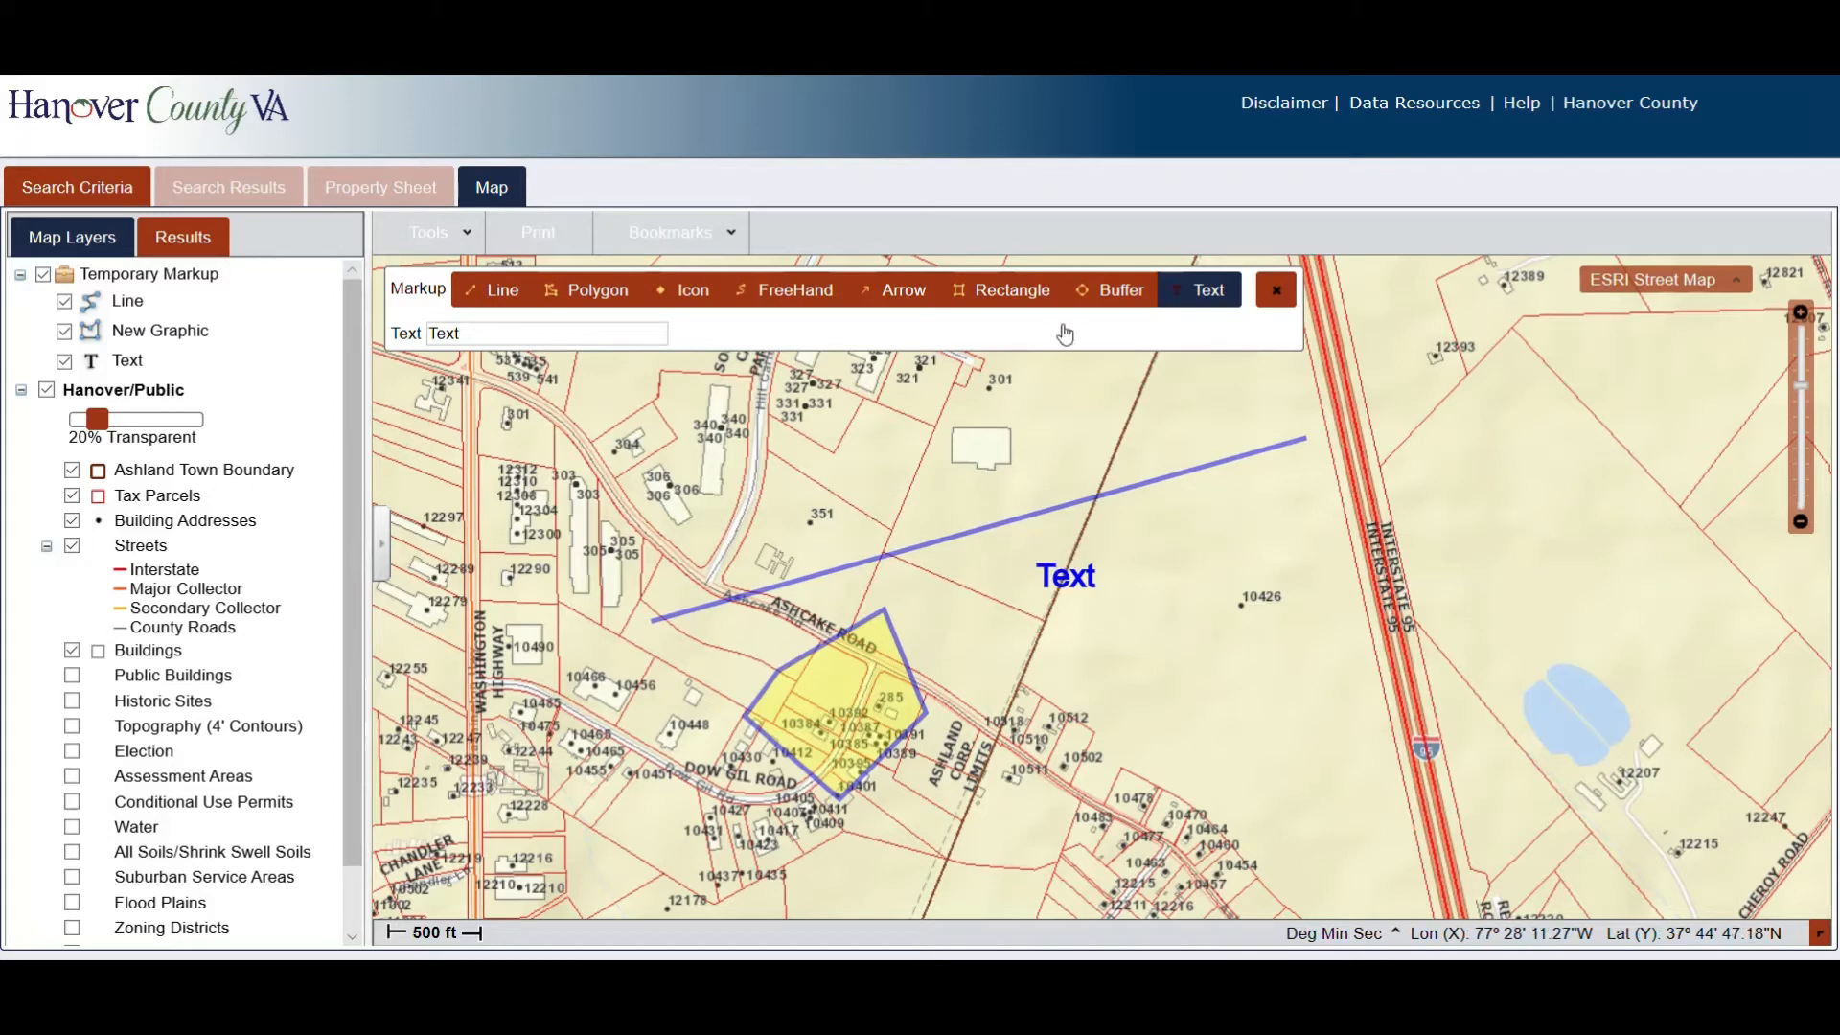
left_click(1278, 292)
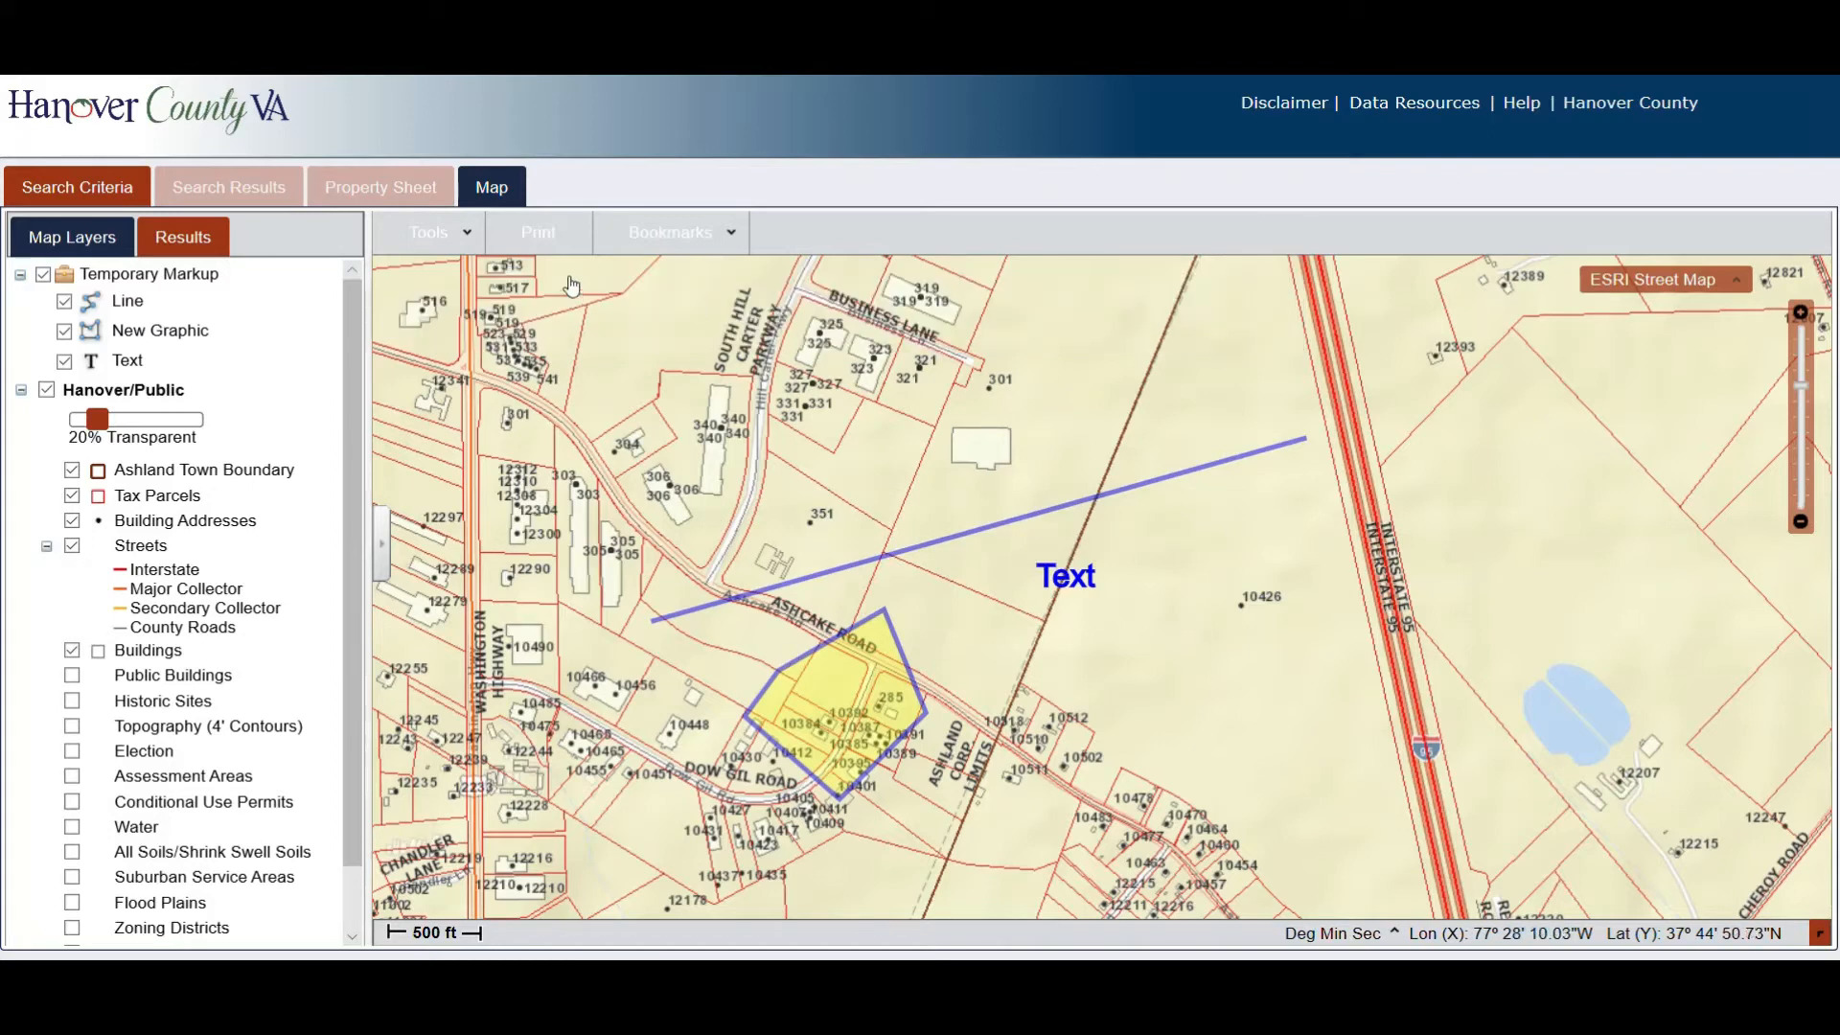
Set up a PDF map export with the 8 x 10 template, positioning the whole polygon and the line's west end inside the export area.
left_click(541, 233)
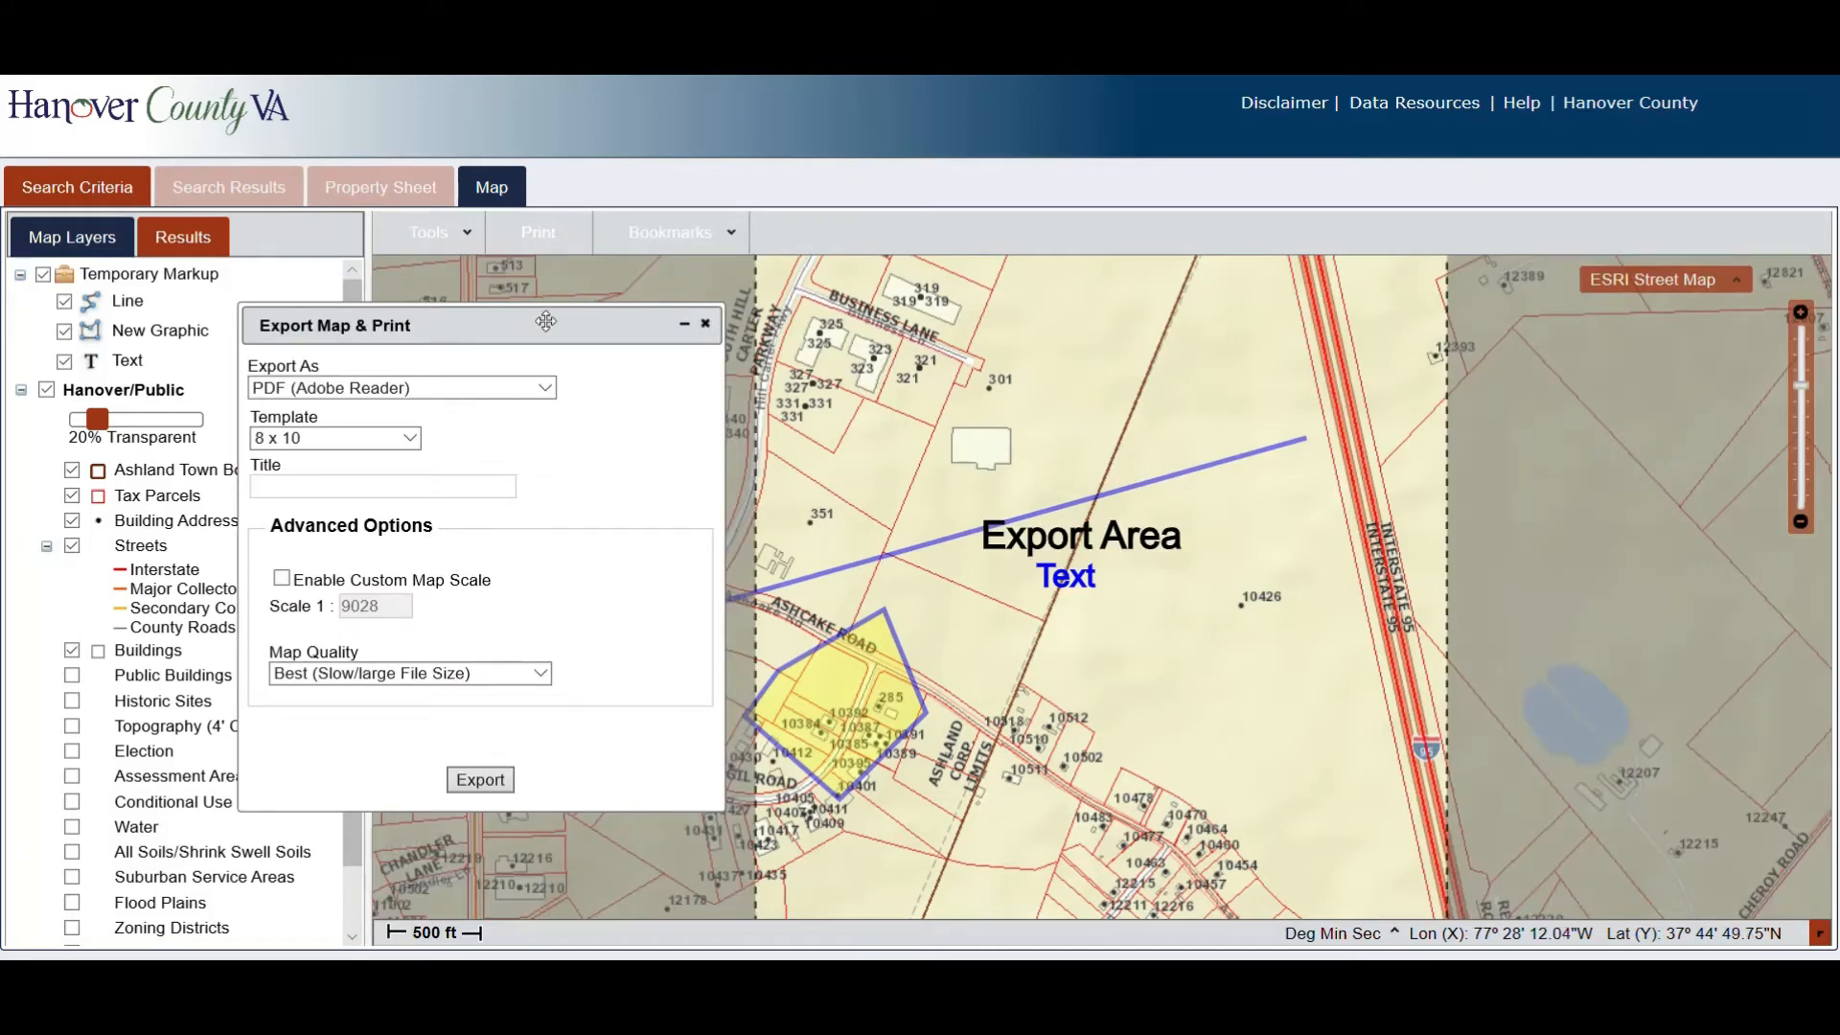
left_click_drag(546, 321, 374, 261)
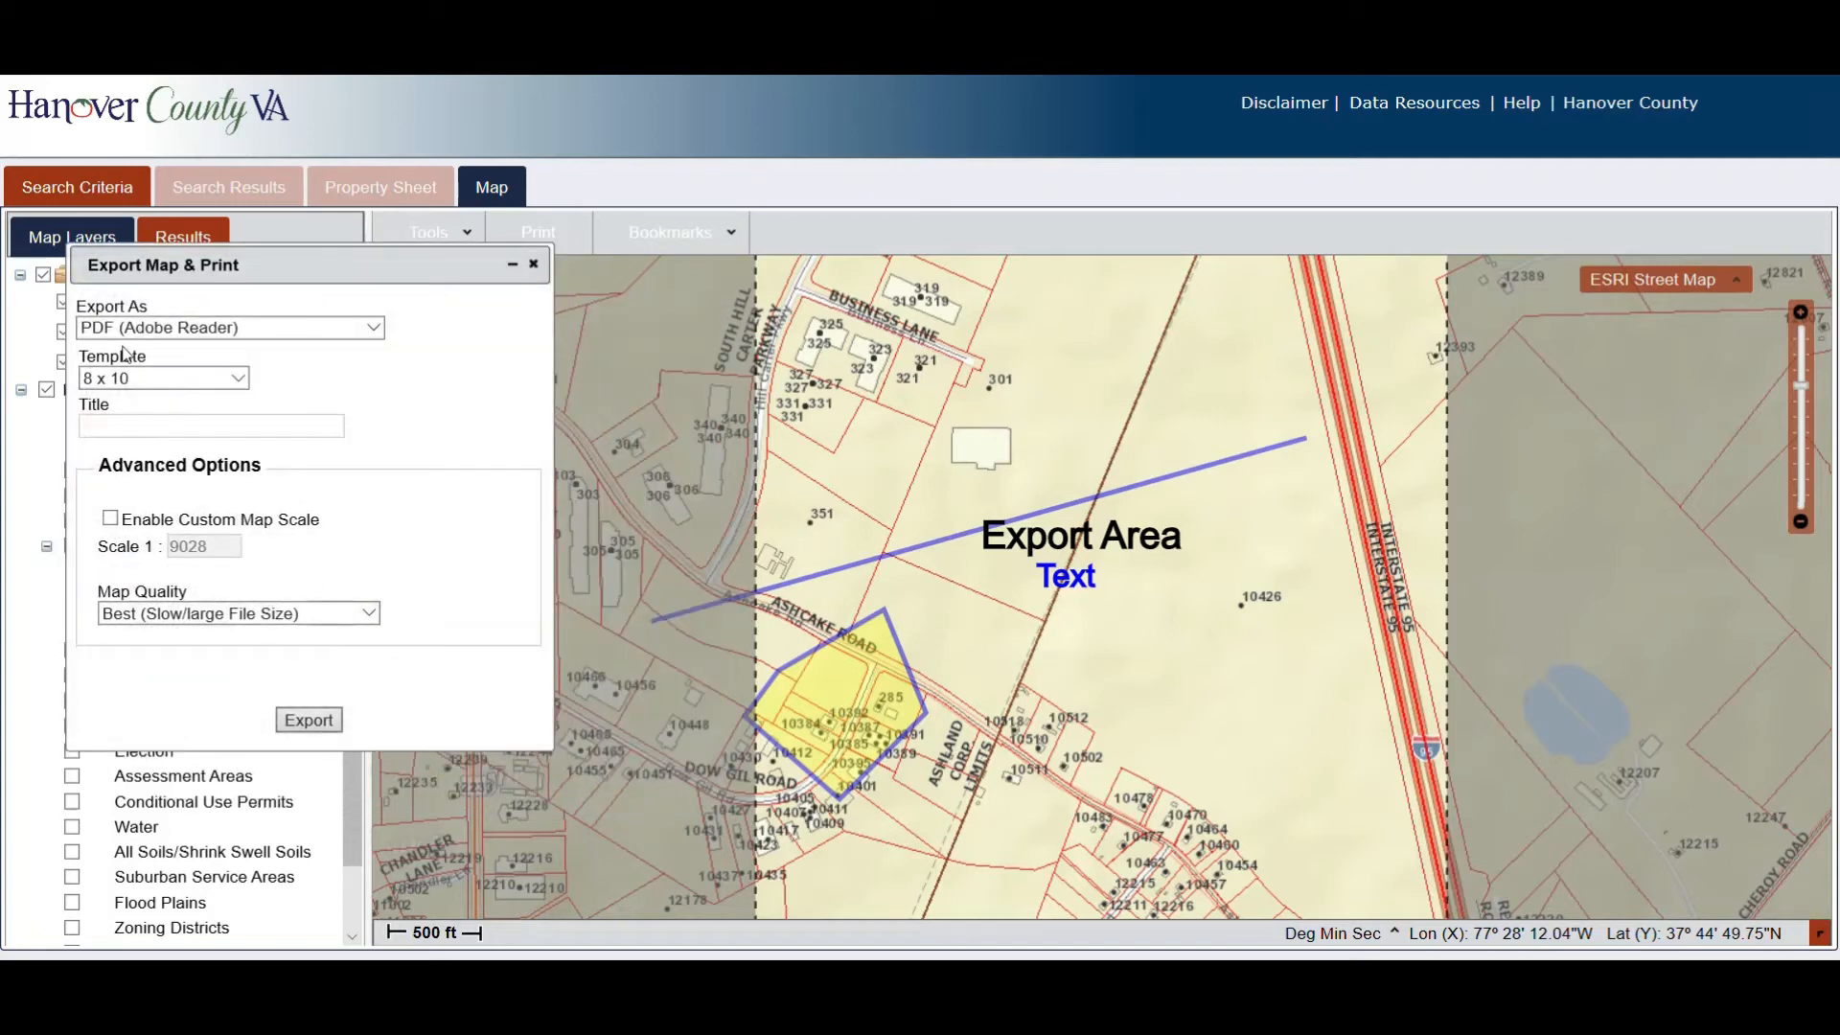
left_click(375, 328)
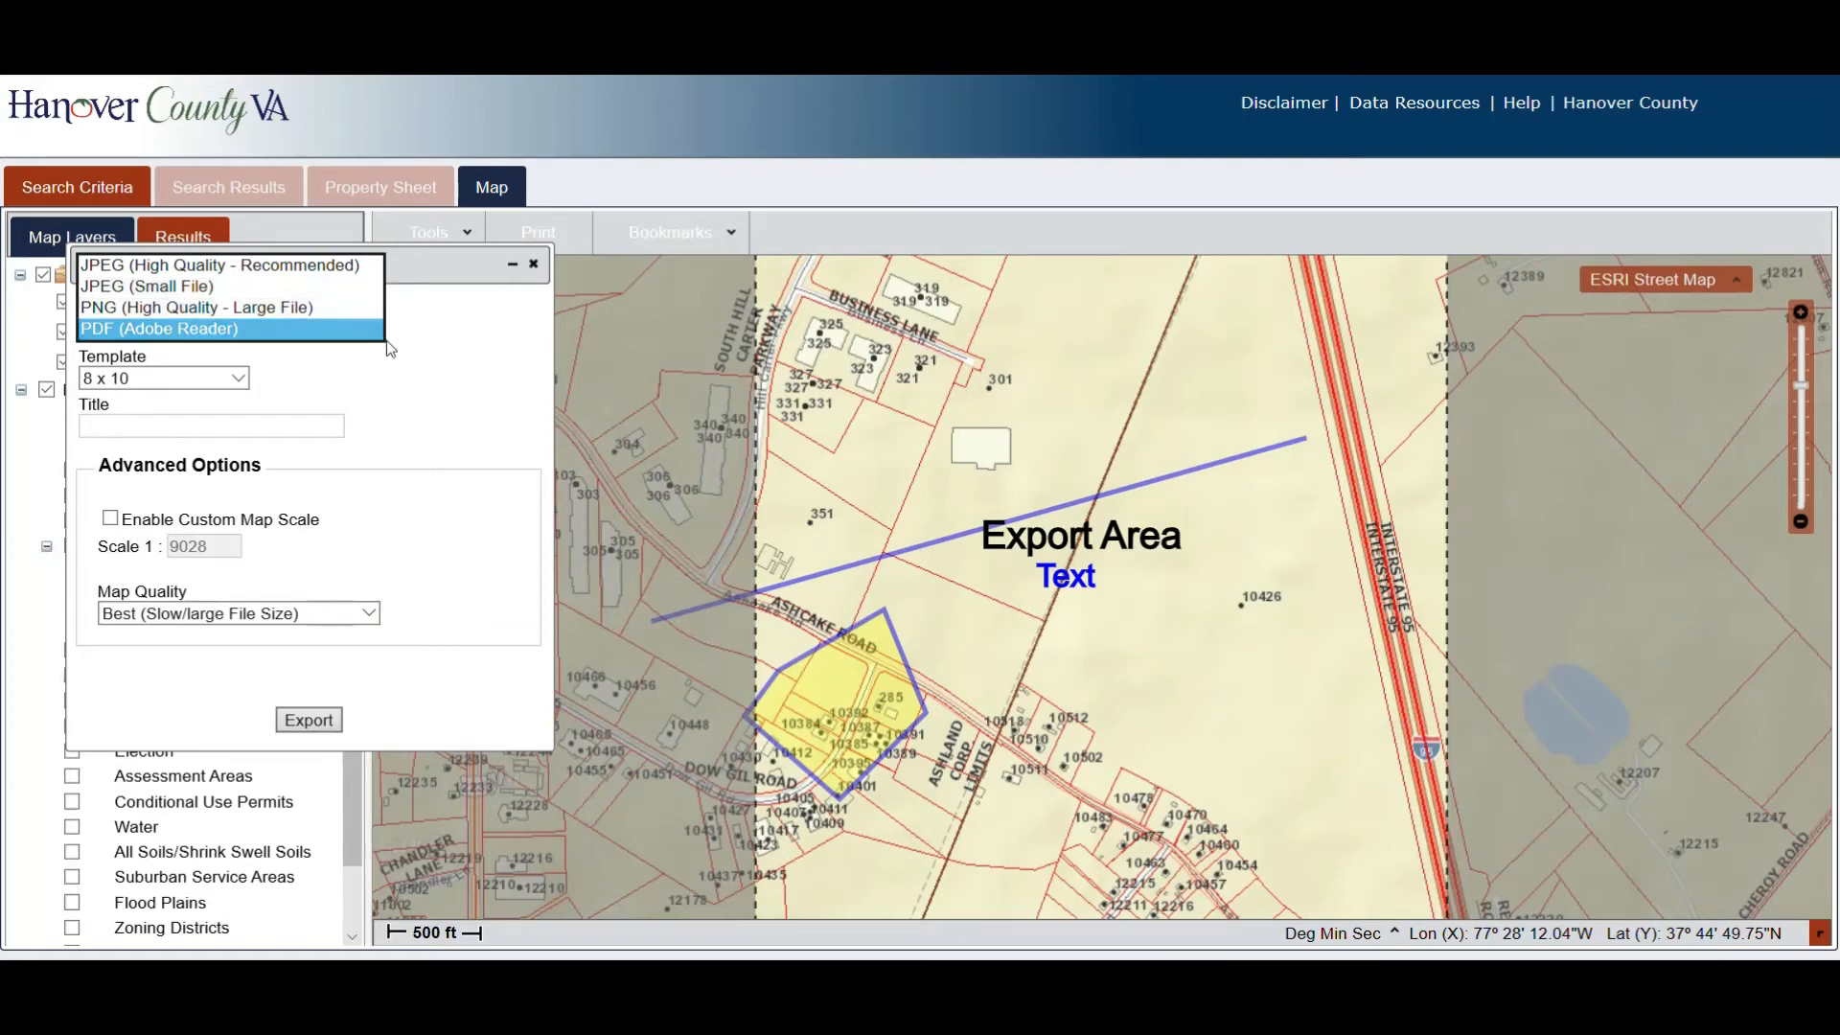
left_click(476, 370)
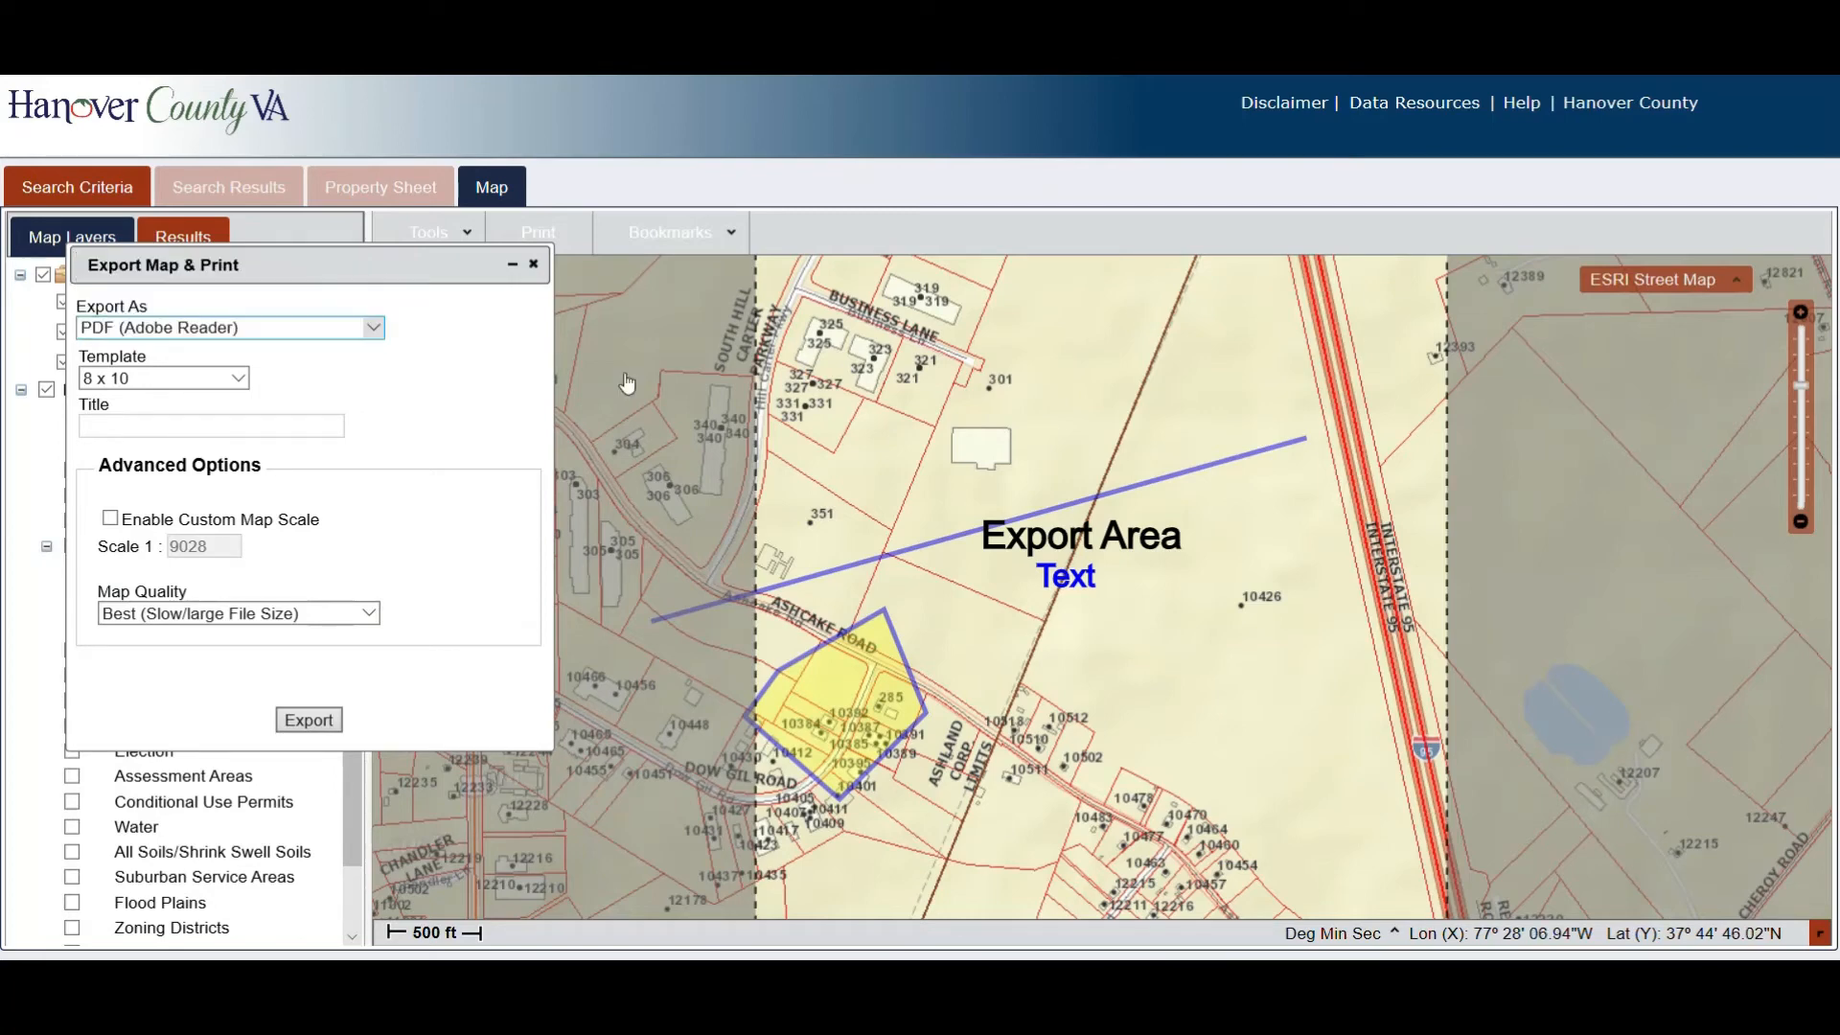
left_click(238, 382)
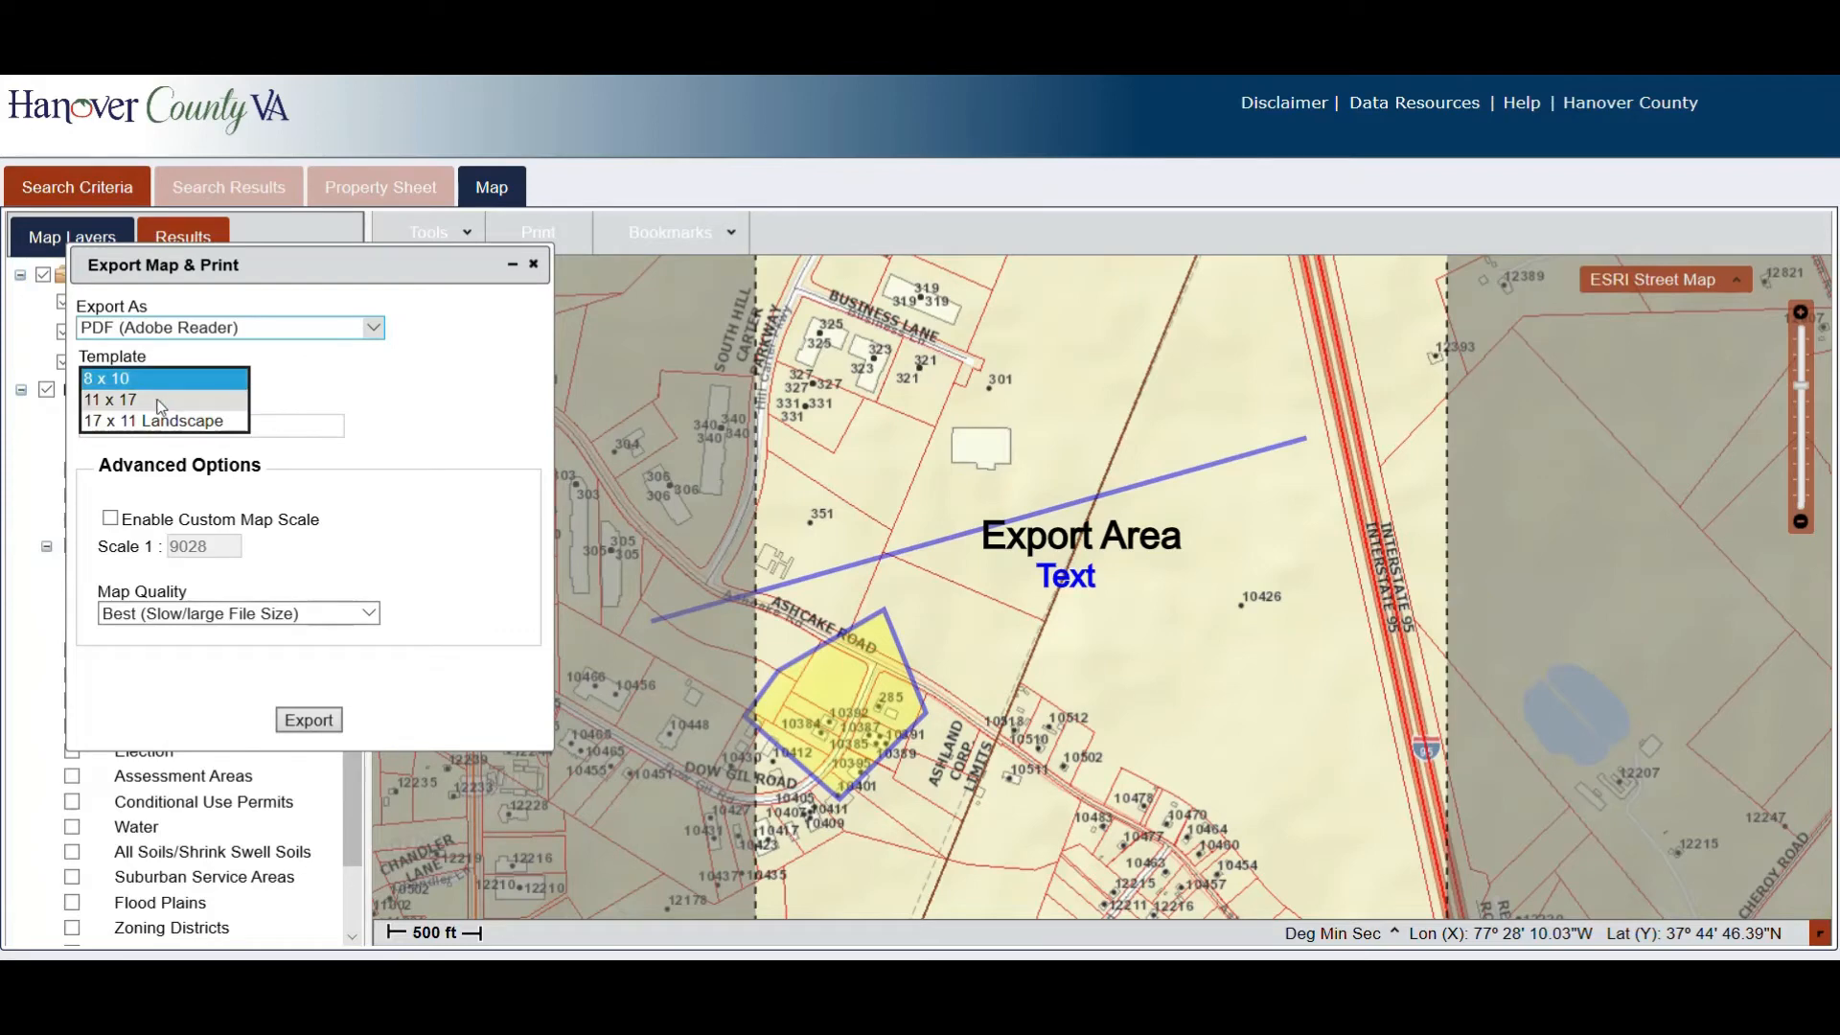
left_click(484, 376)
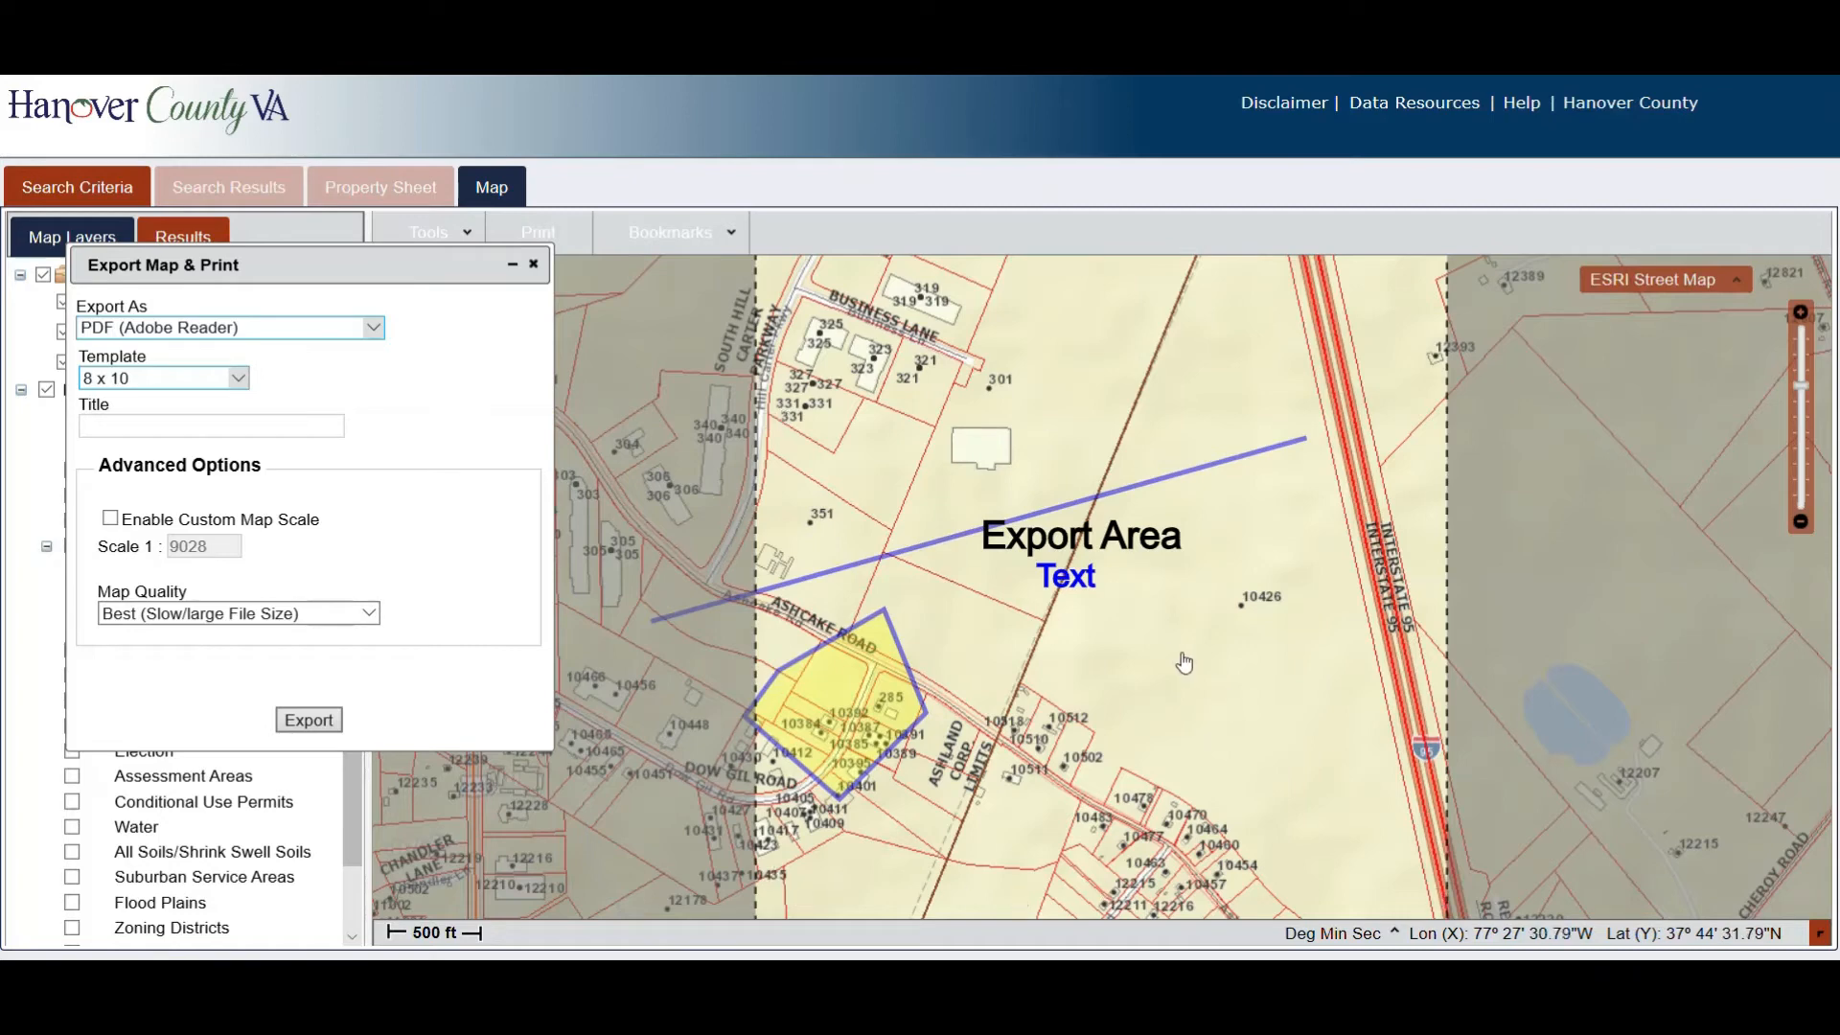
left_click_drag(1183, 661, 1299, 673)
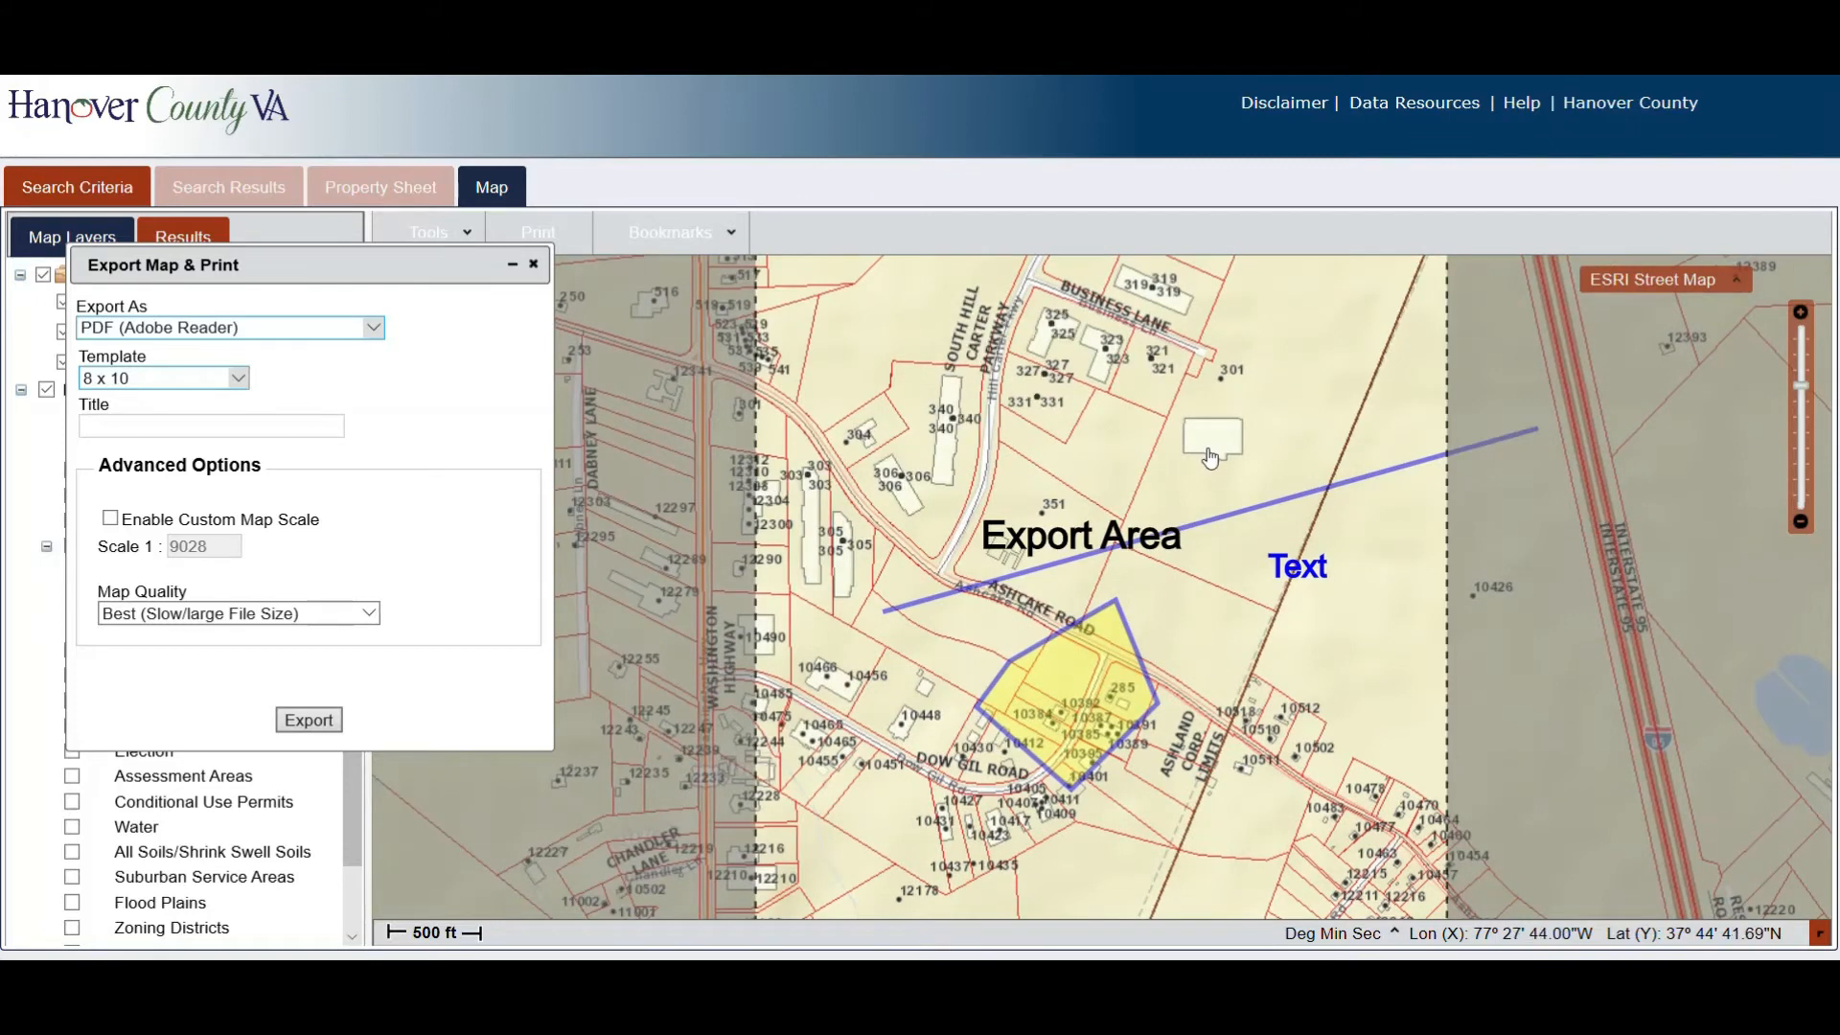
Export the map and view the resulting PDF down the page.
left_click(307, 720)
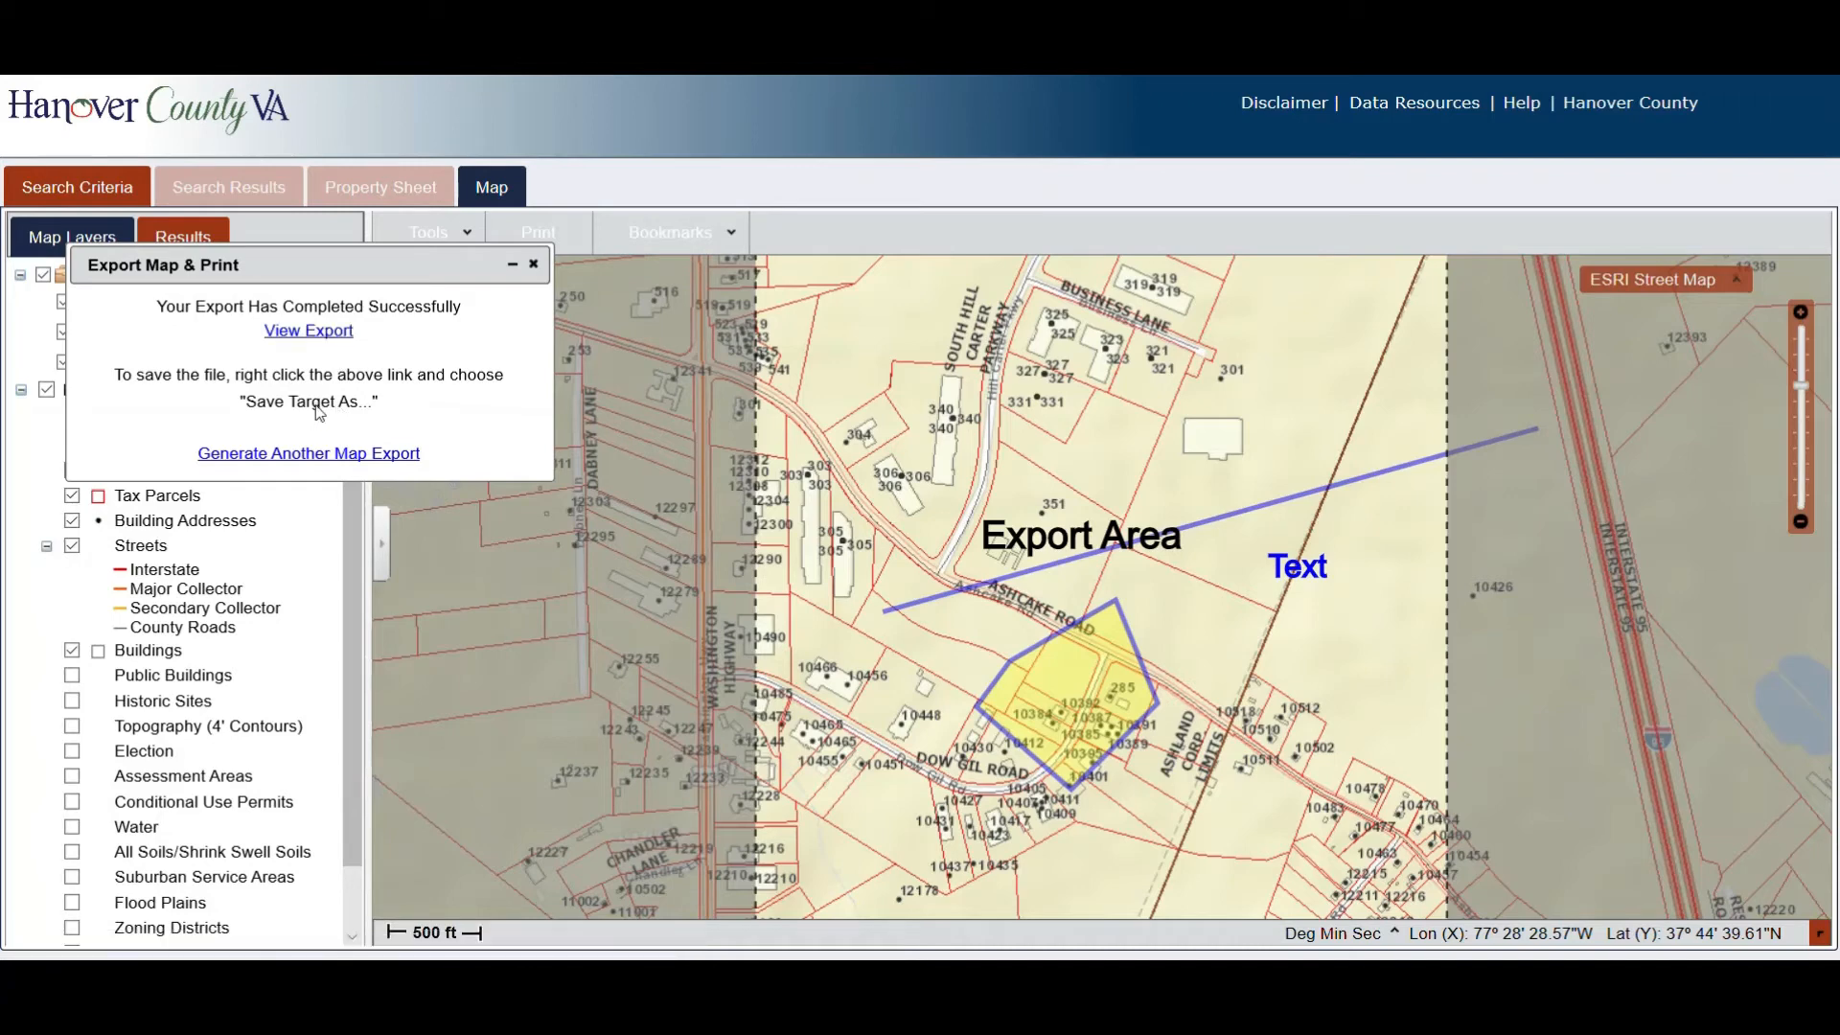
left_click(320, 332)
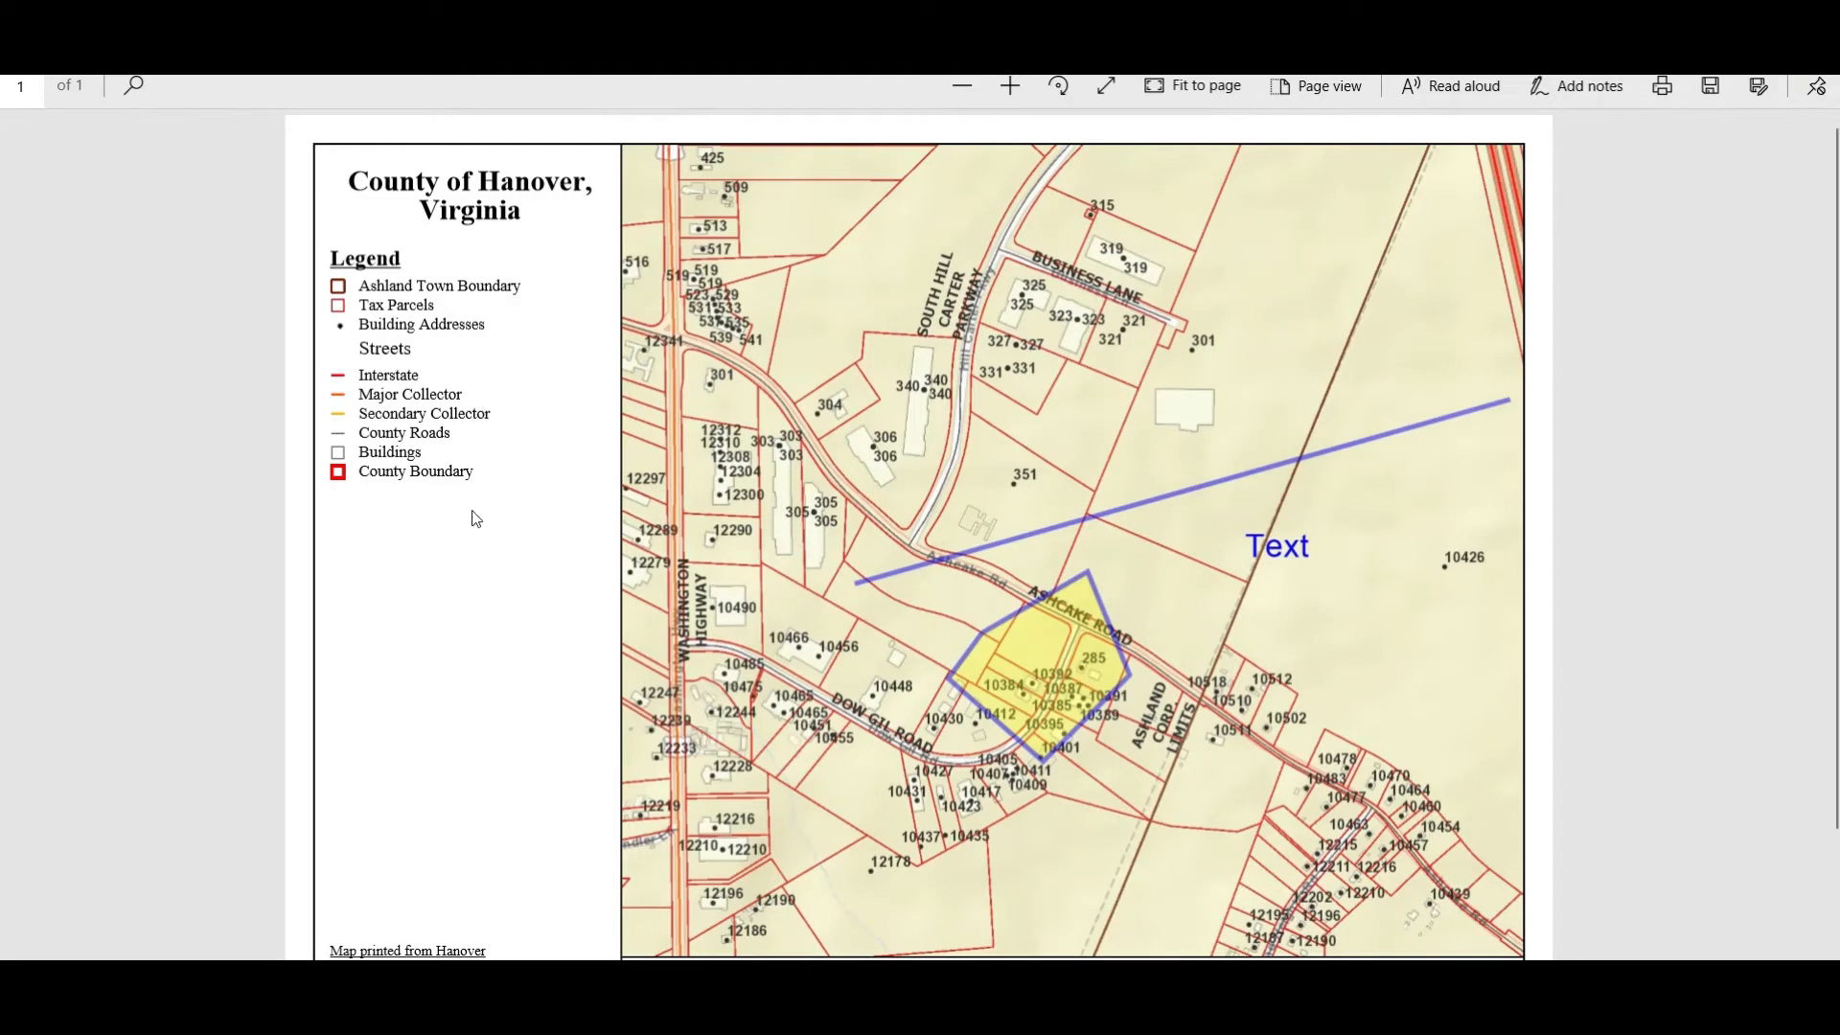
scroll(1719, 373, "down", 2)
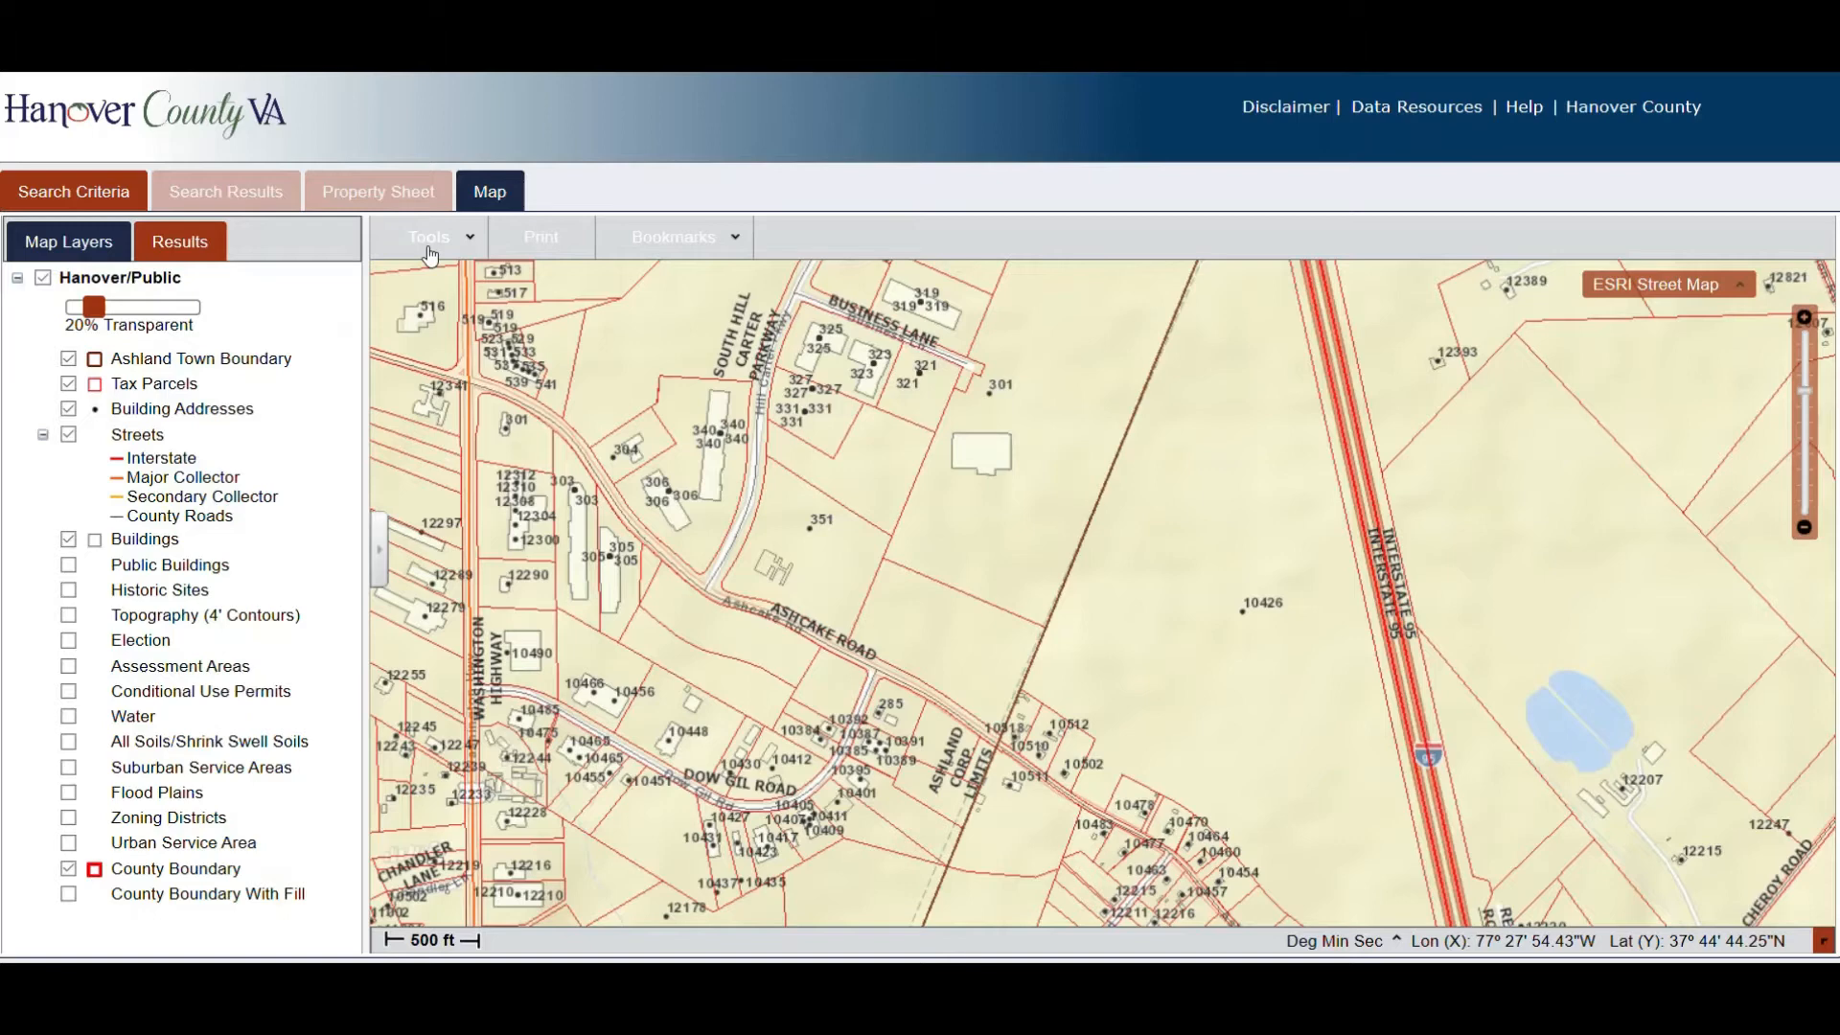
Measure the distance in feet from the parcel north of building 10456 due east to just past Interstate 95, north of the pond.
left_click(422, 246)
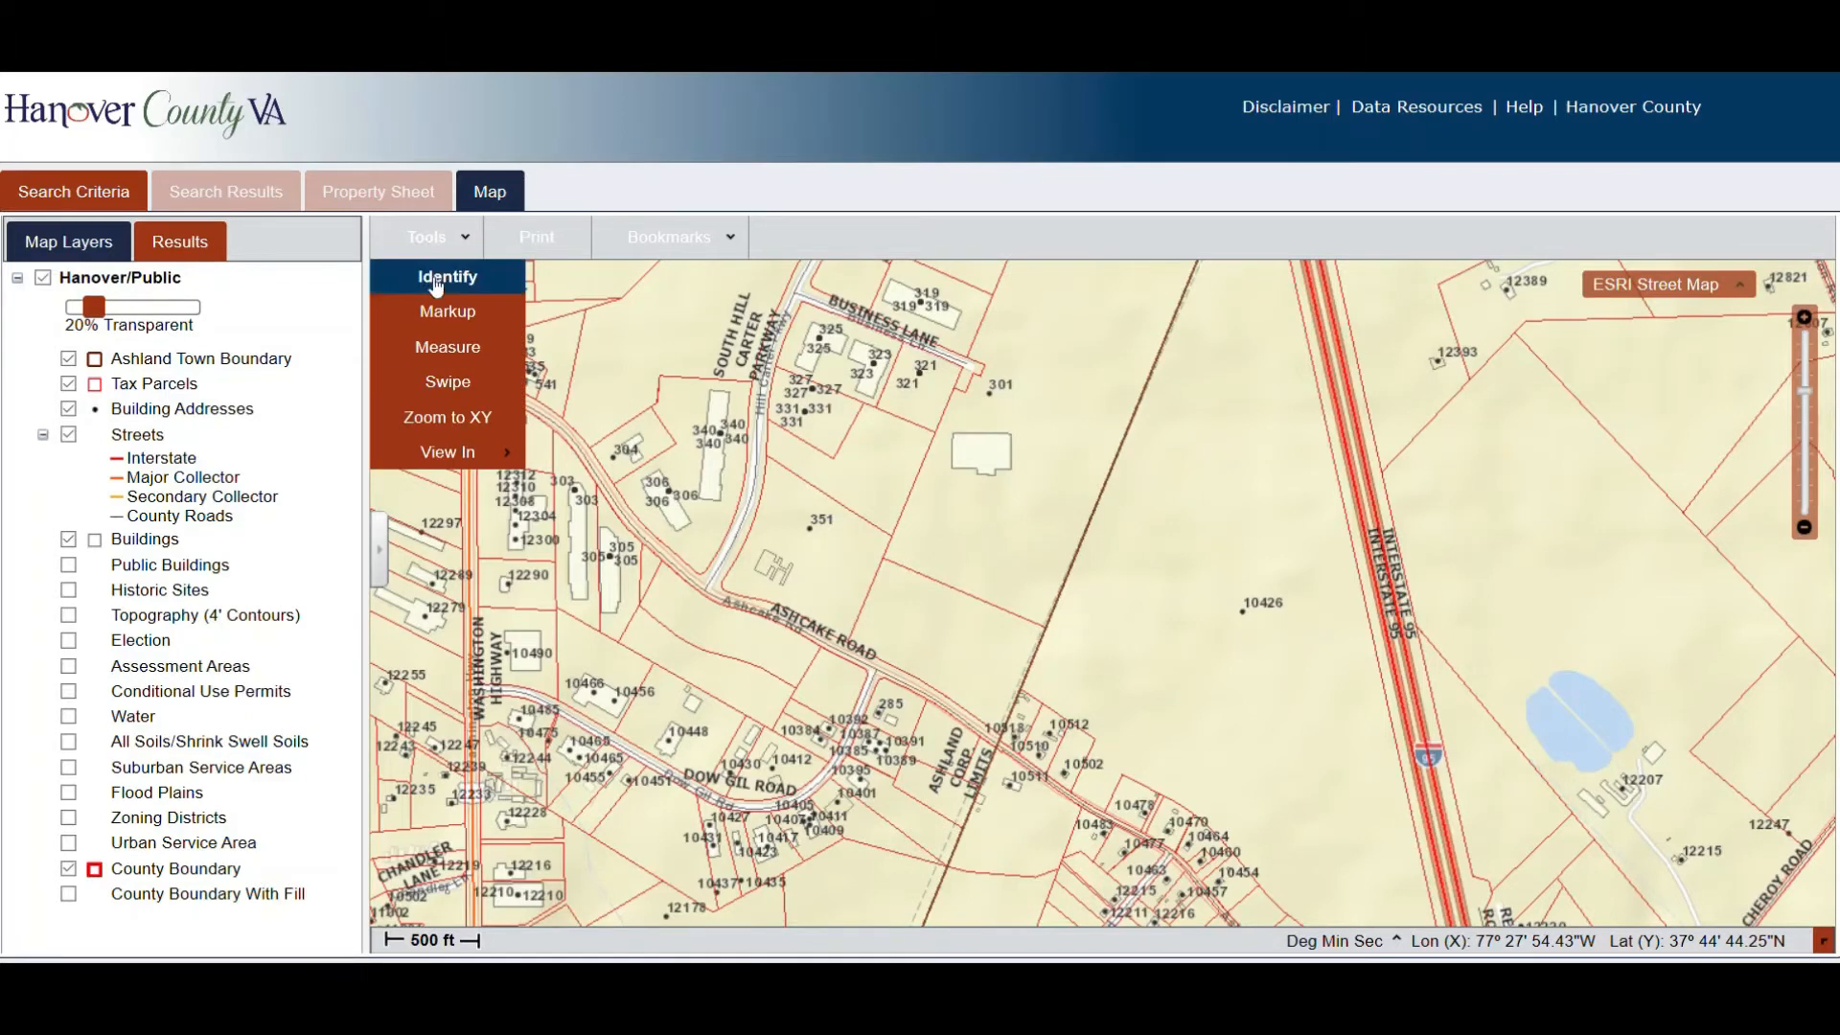
left_click(466, 352)
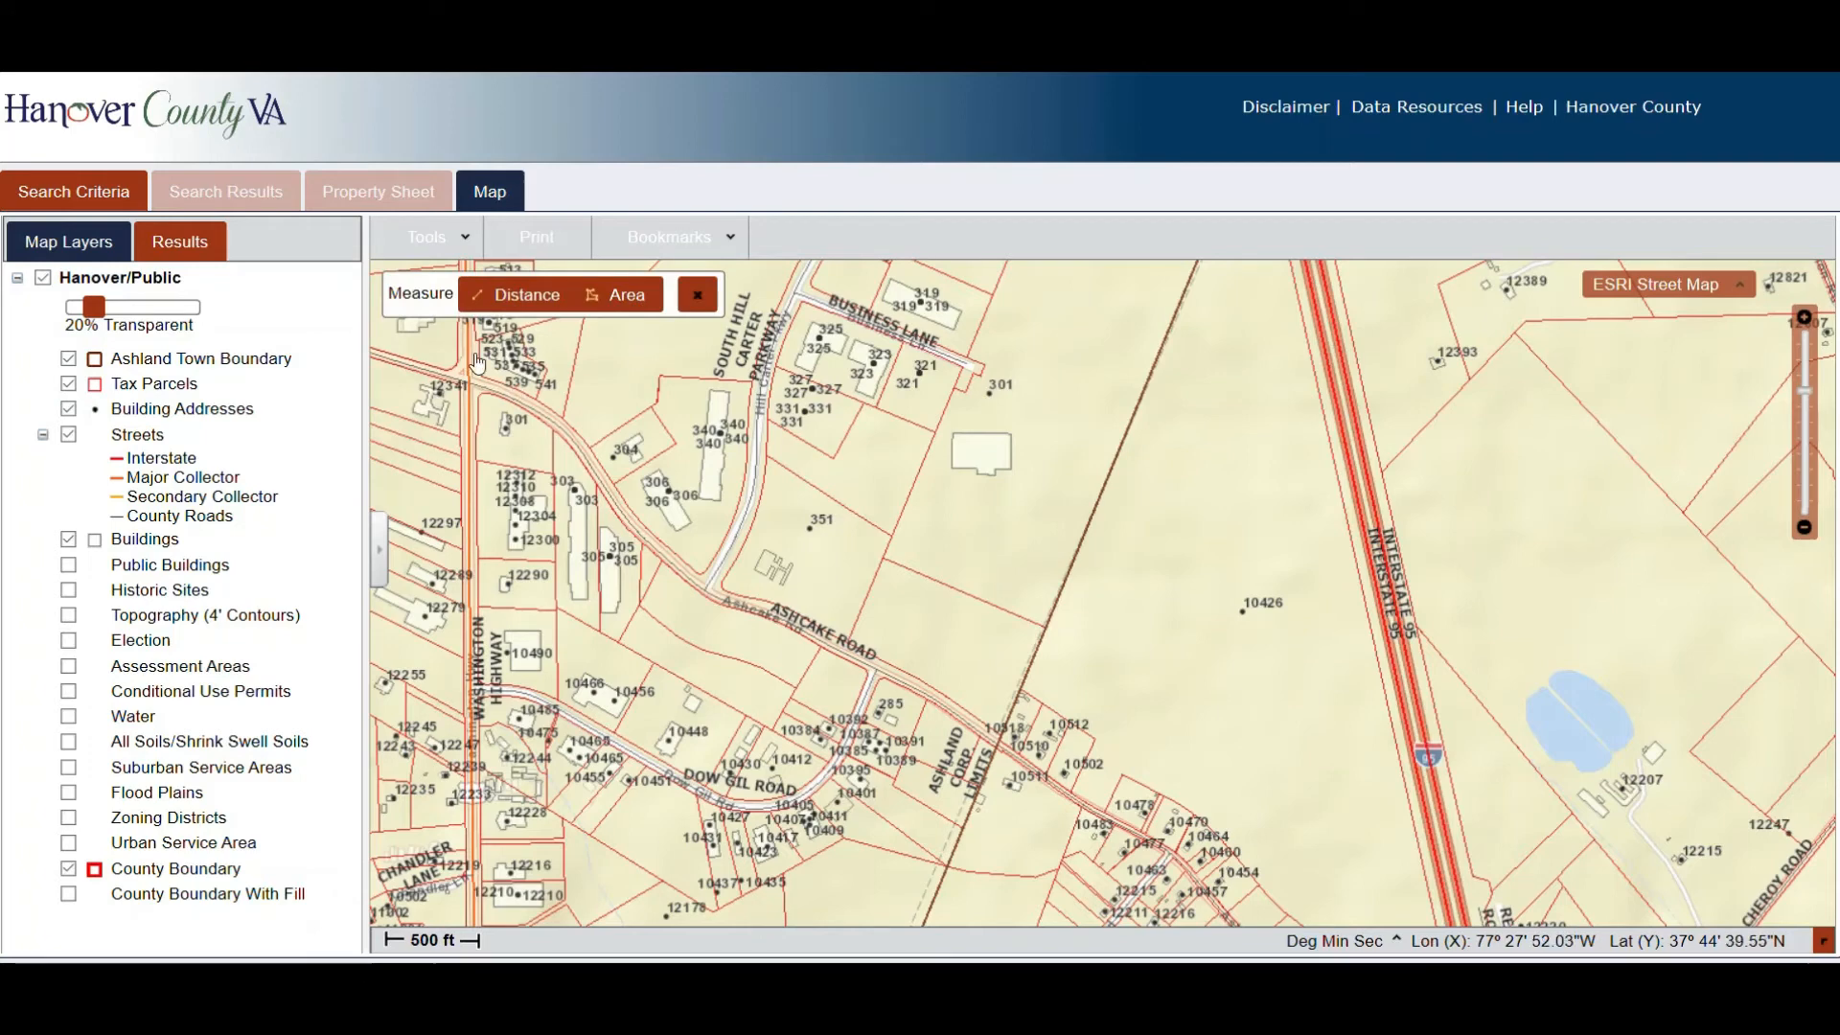
left_click(524, 307)
left_click(528, 297)
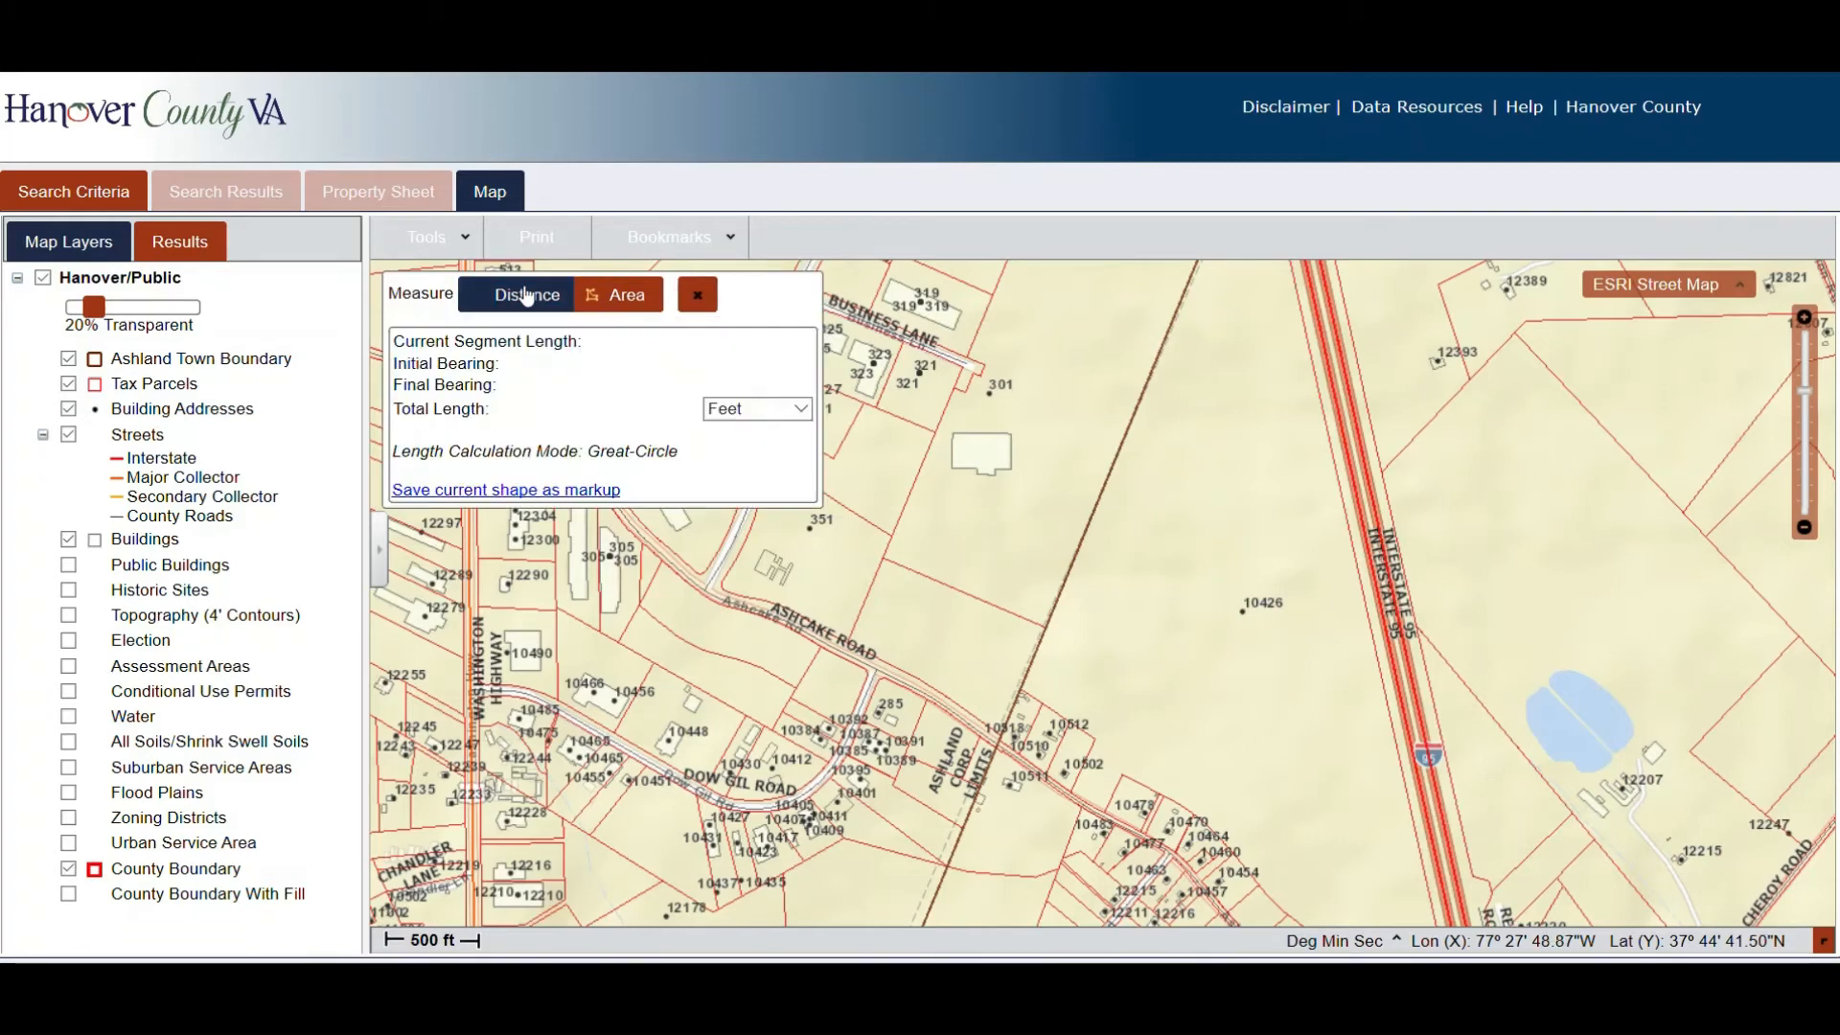
left_click(801, 410)
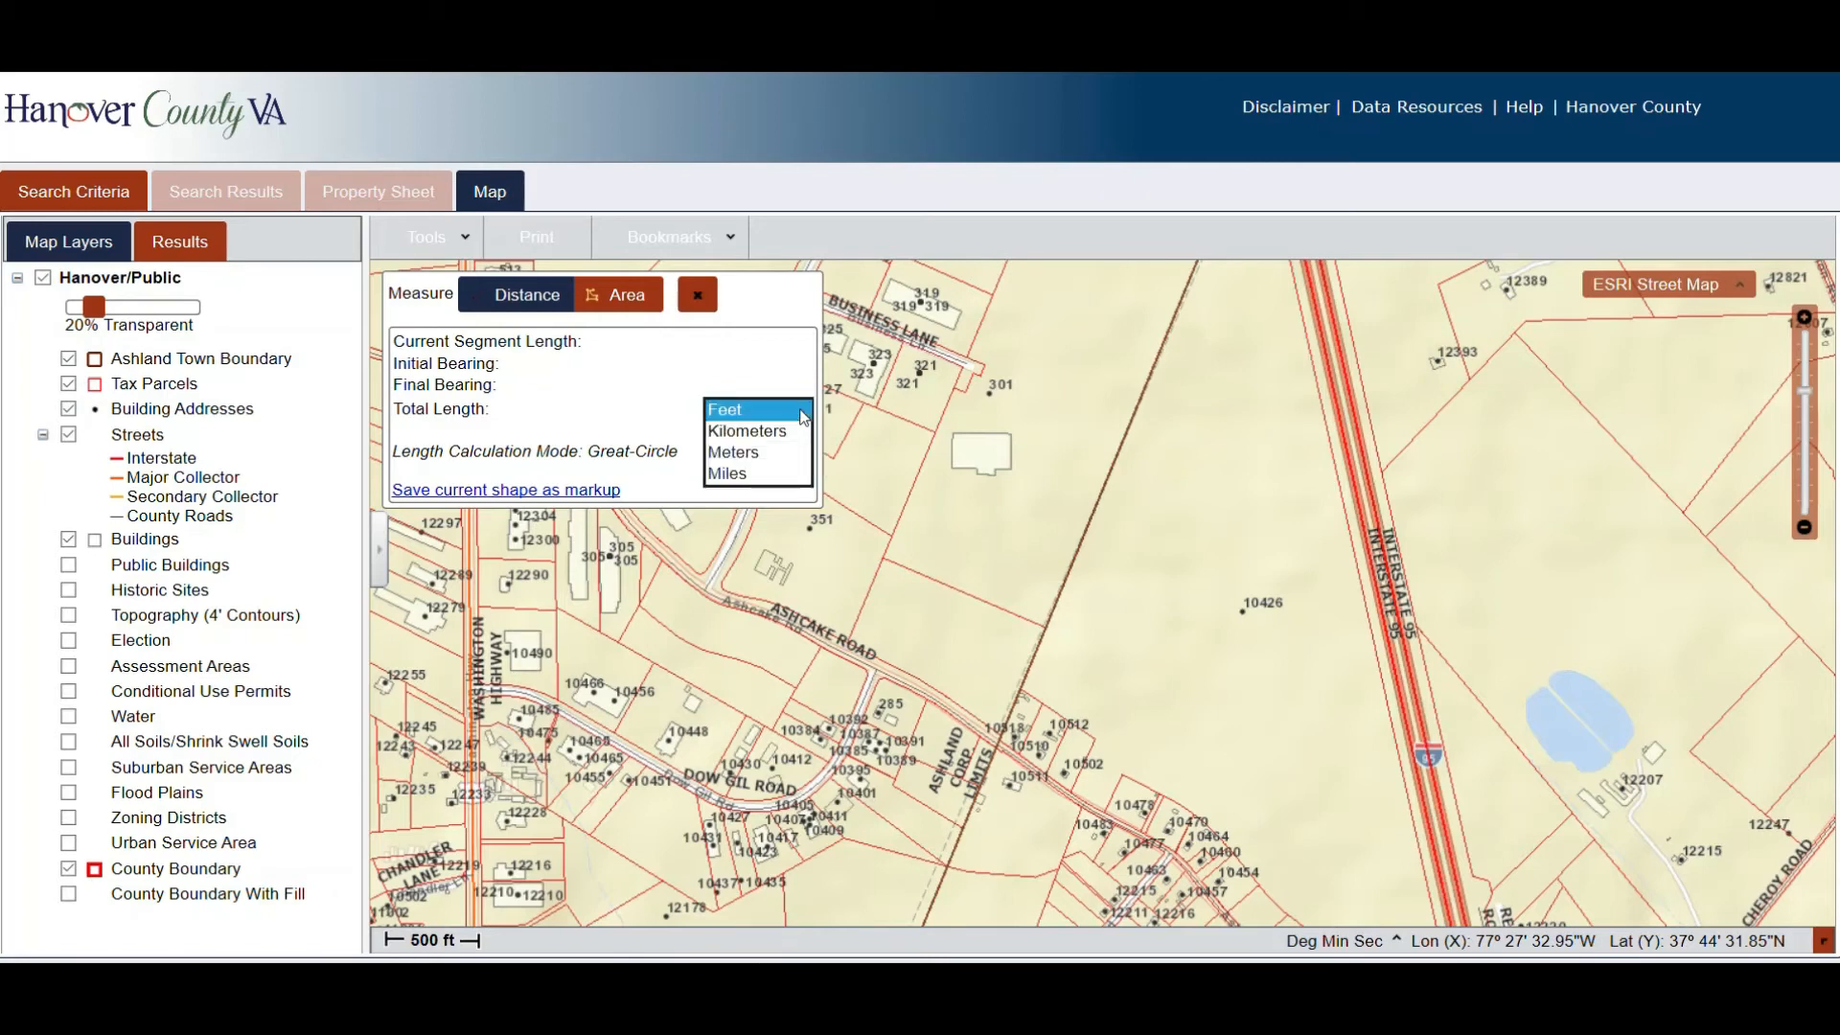
left_click(781, 355)
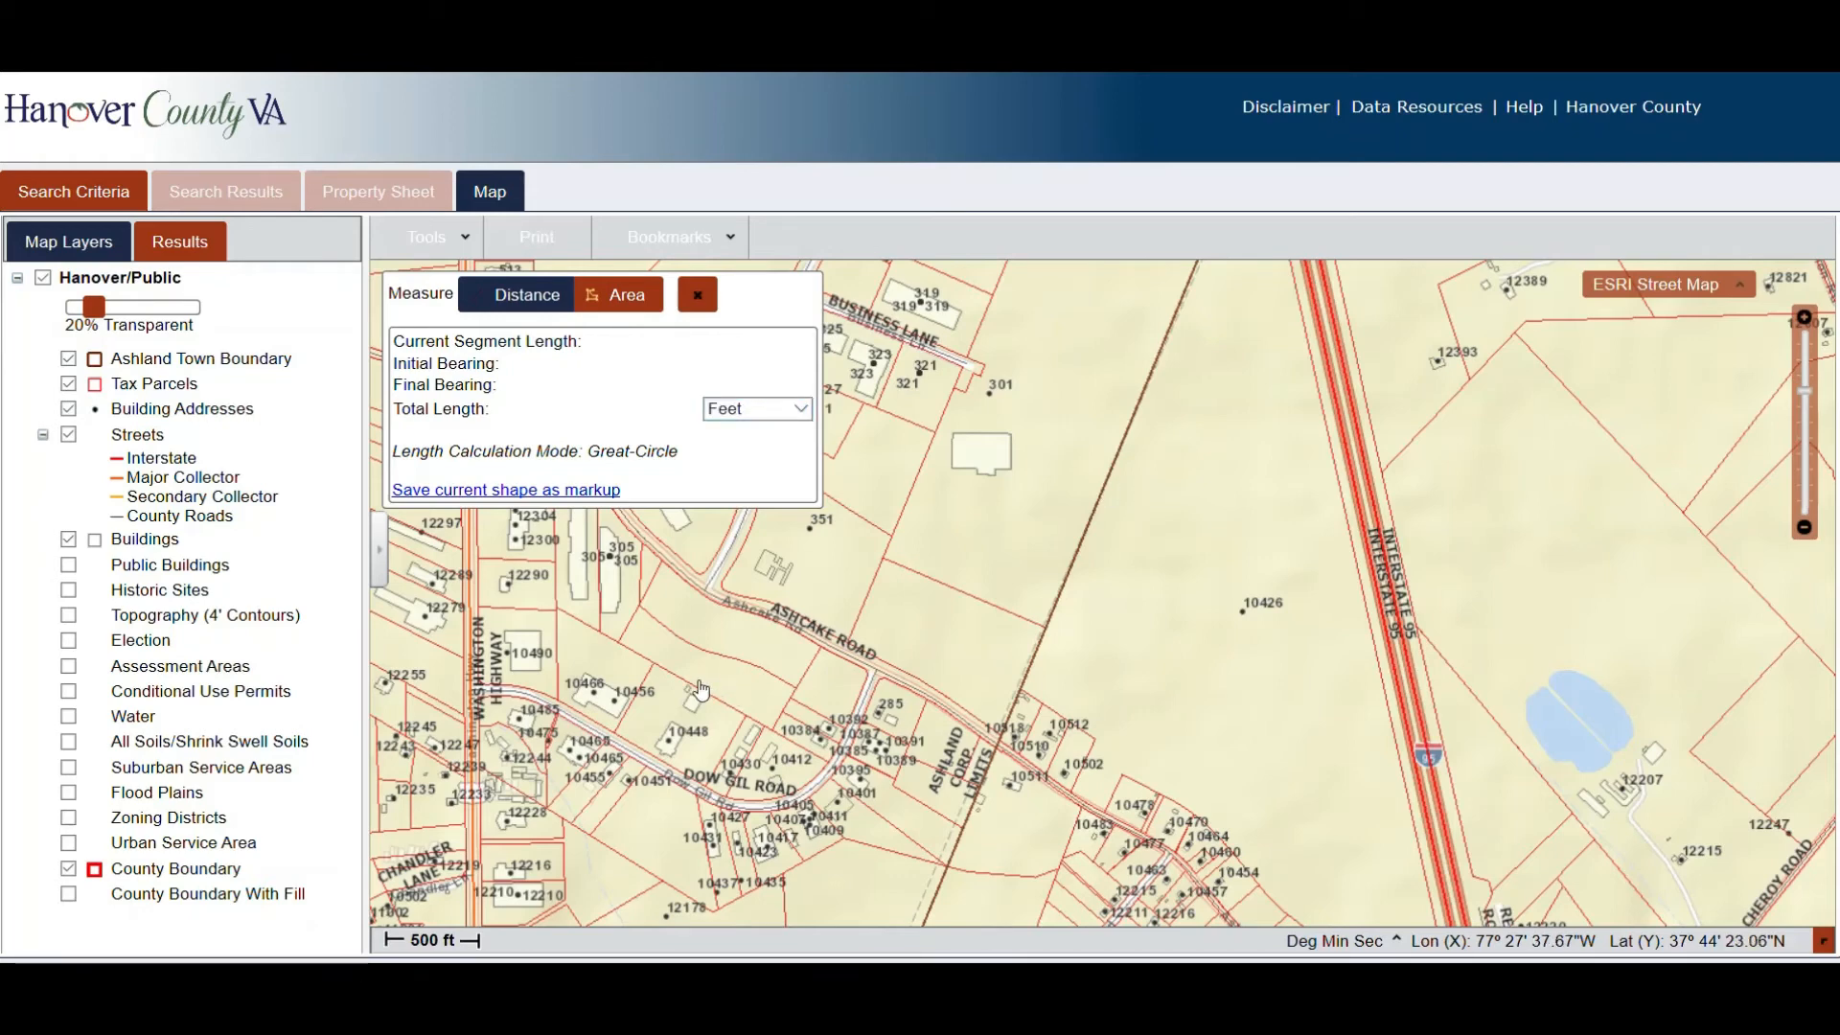
left_click(621, 651)
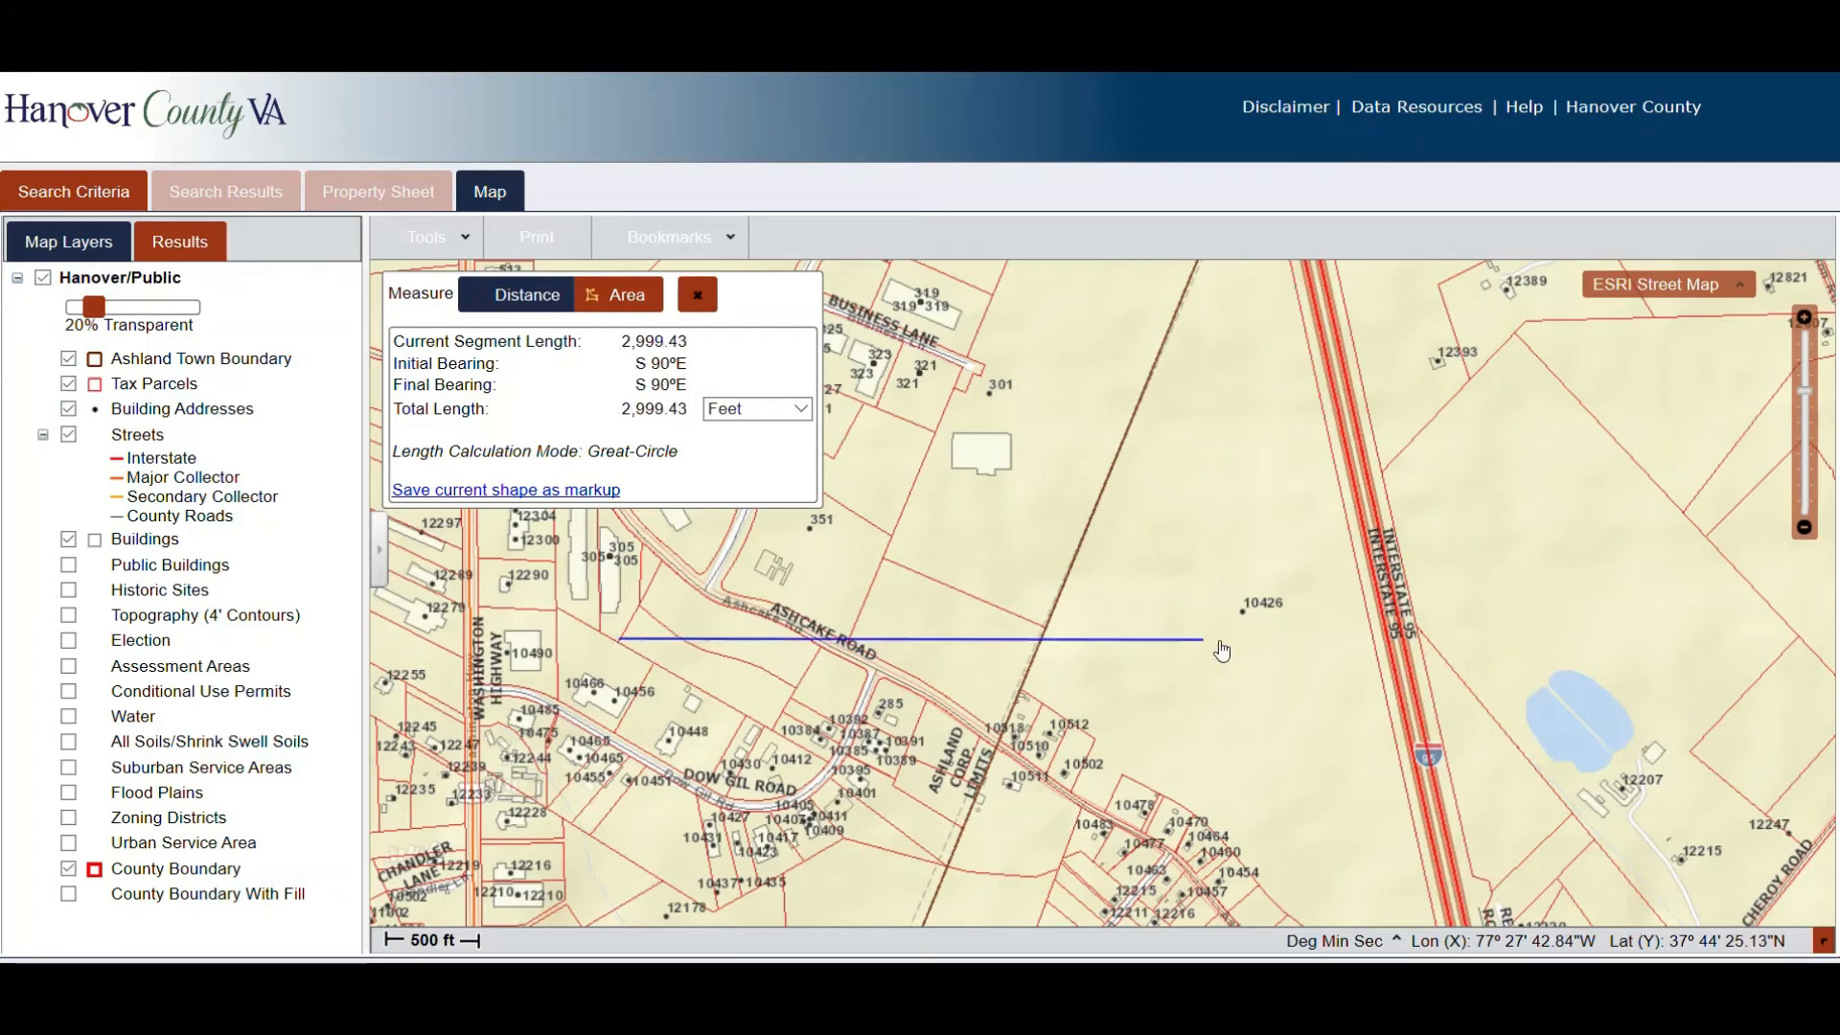
double_click(1581, 641)
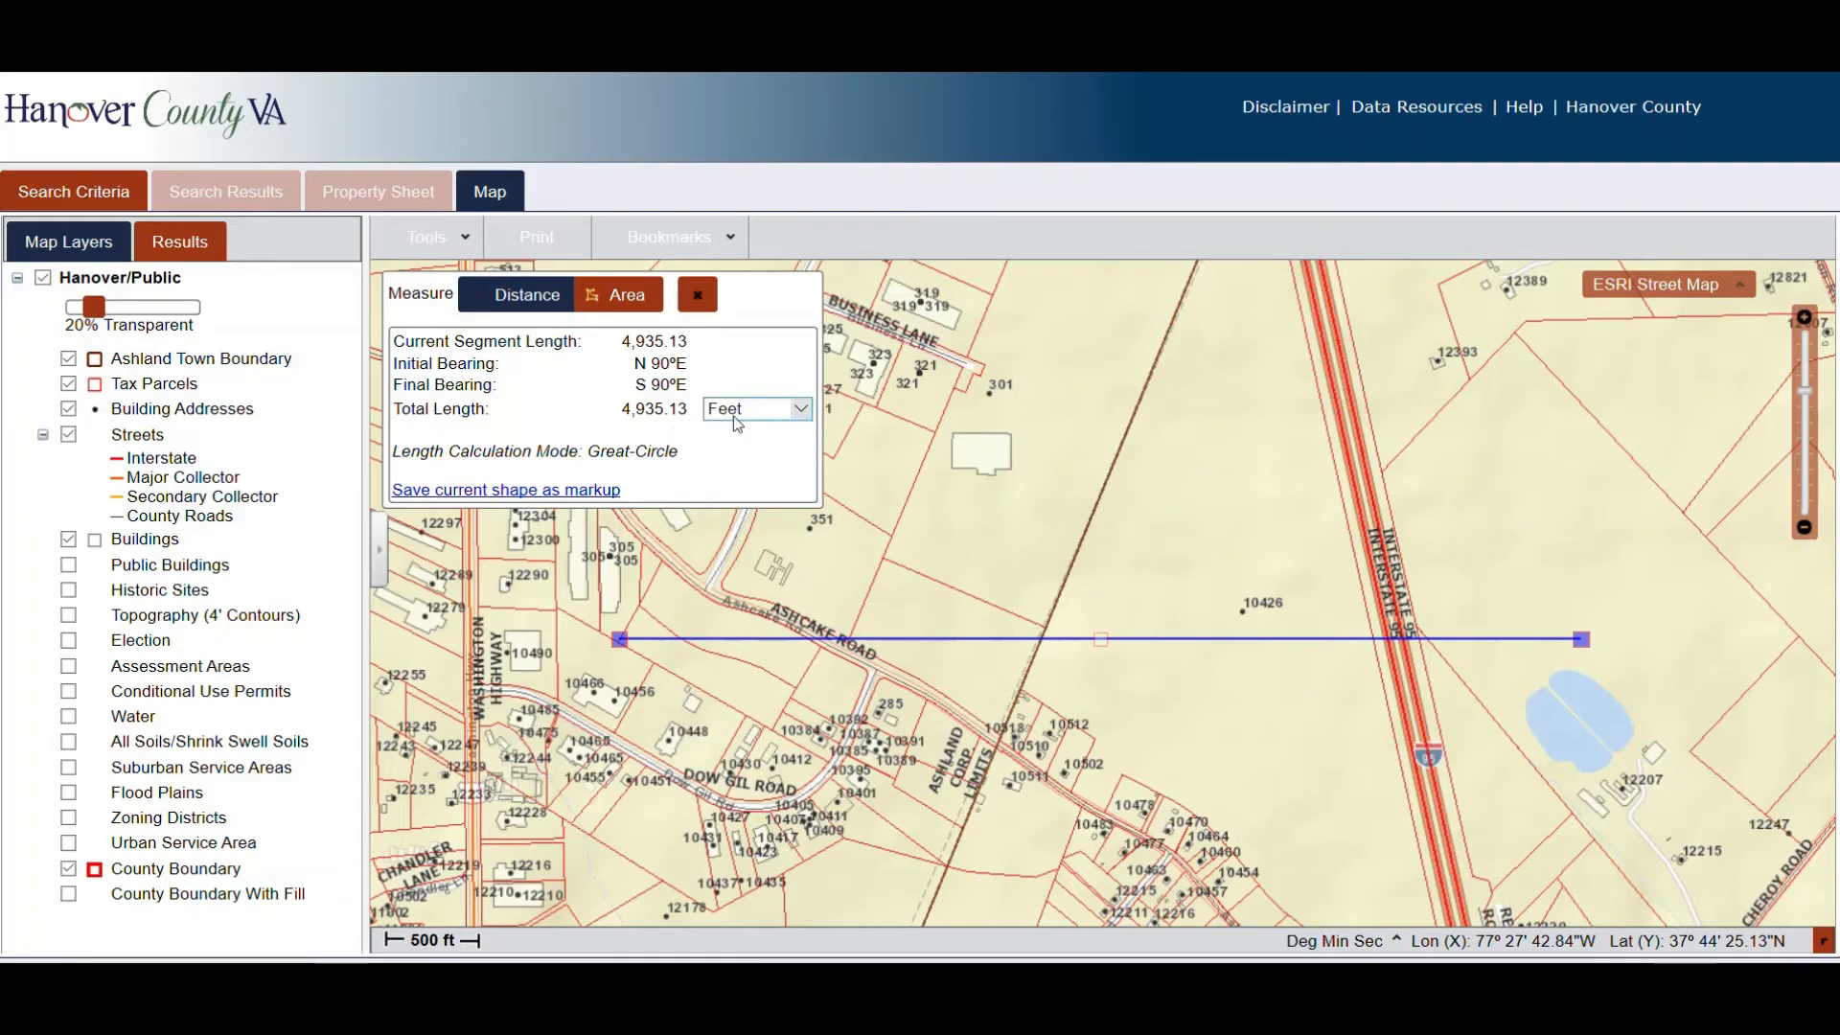
Show the measured distance in meters and then in miles.
left_click(802, 410)
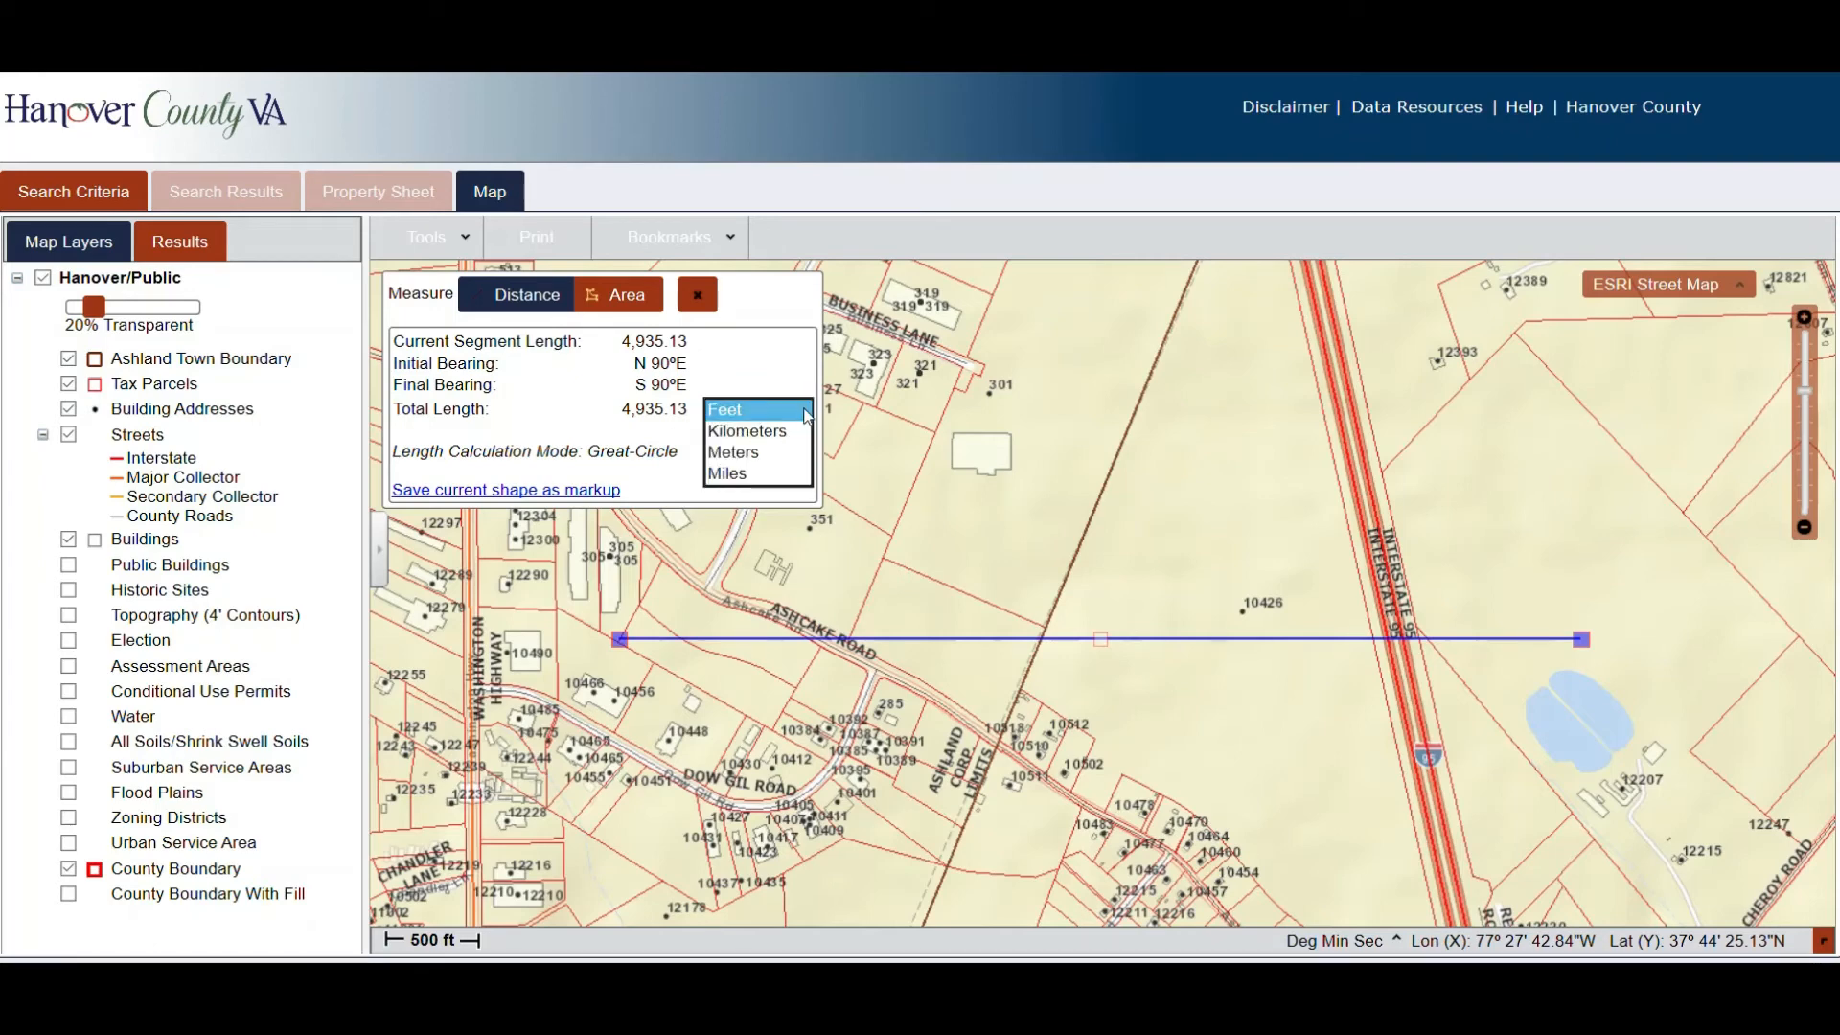
left_click(767, 453)
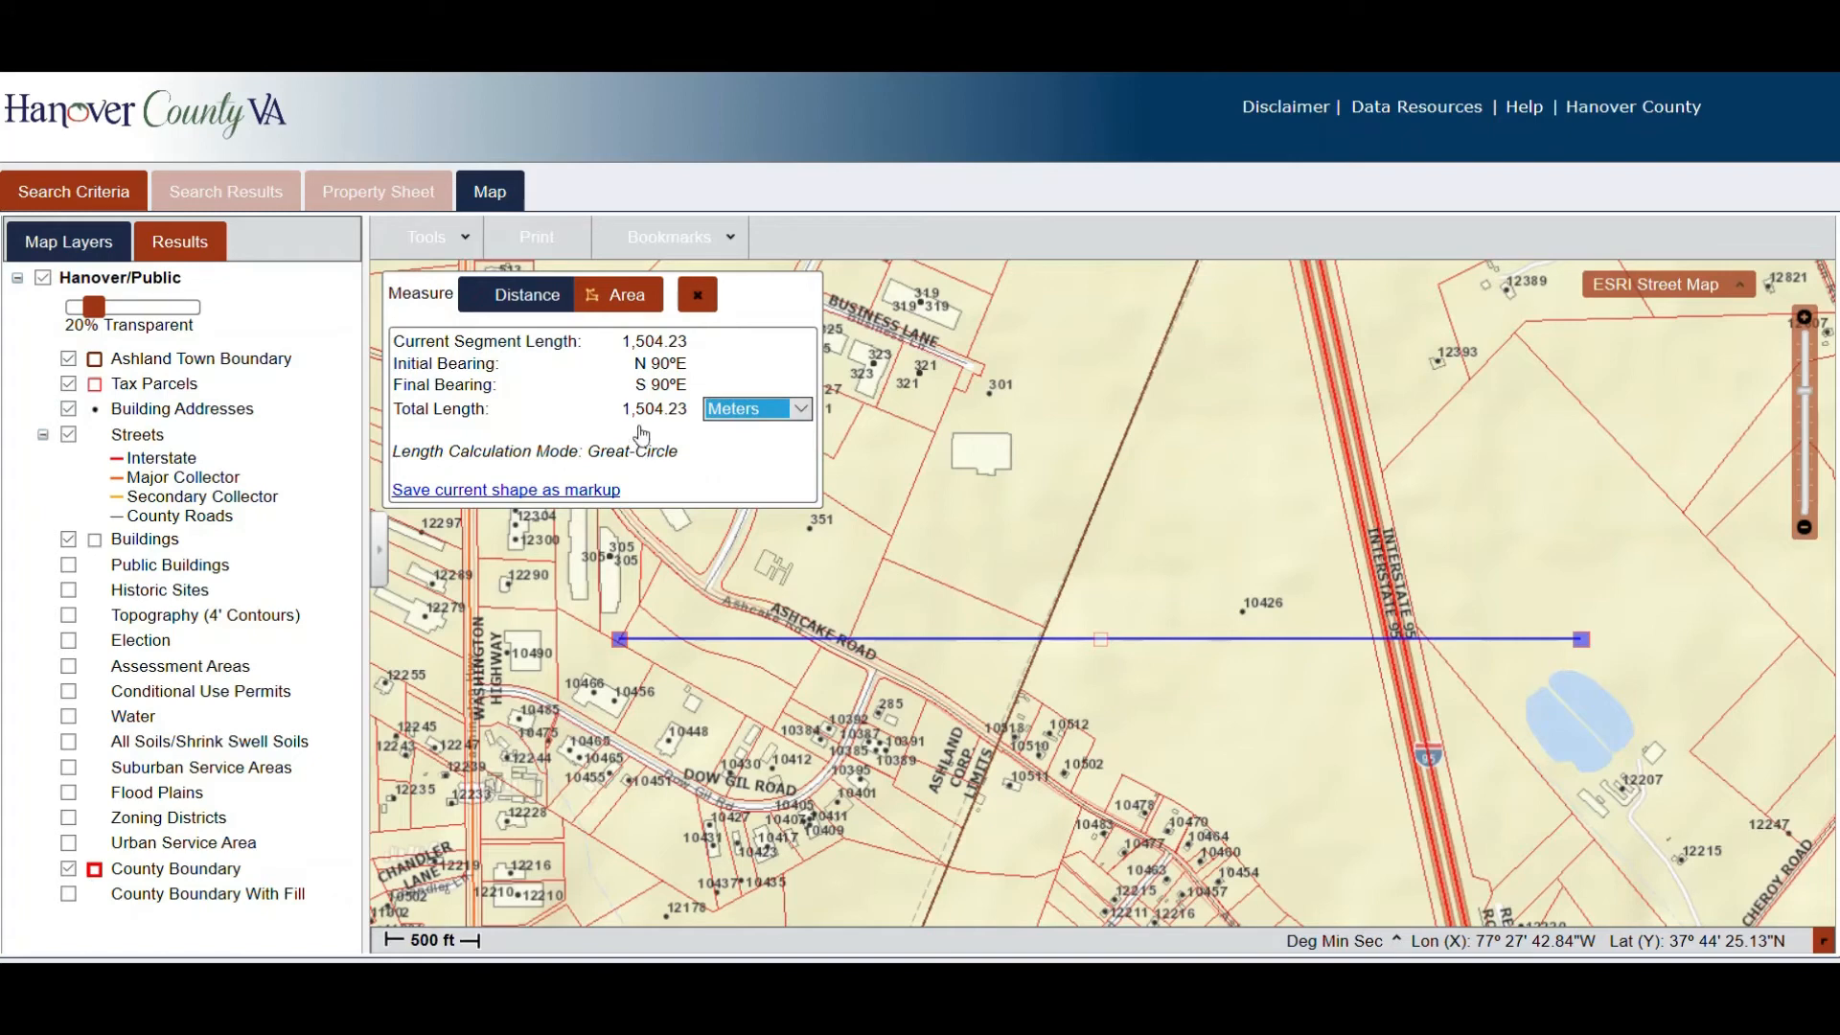
left_click(804, 411)
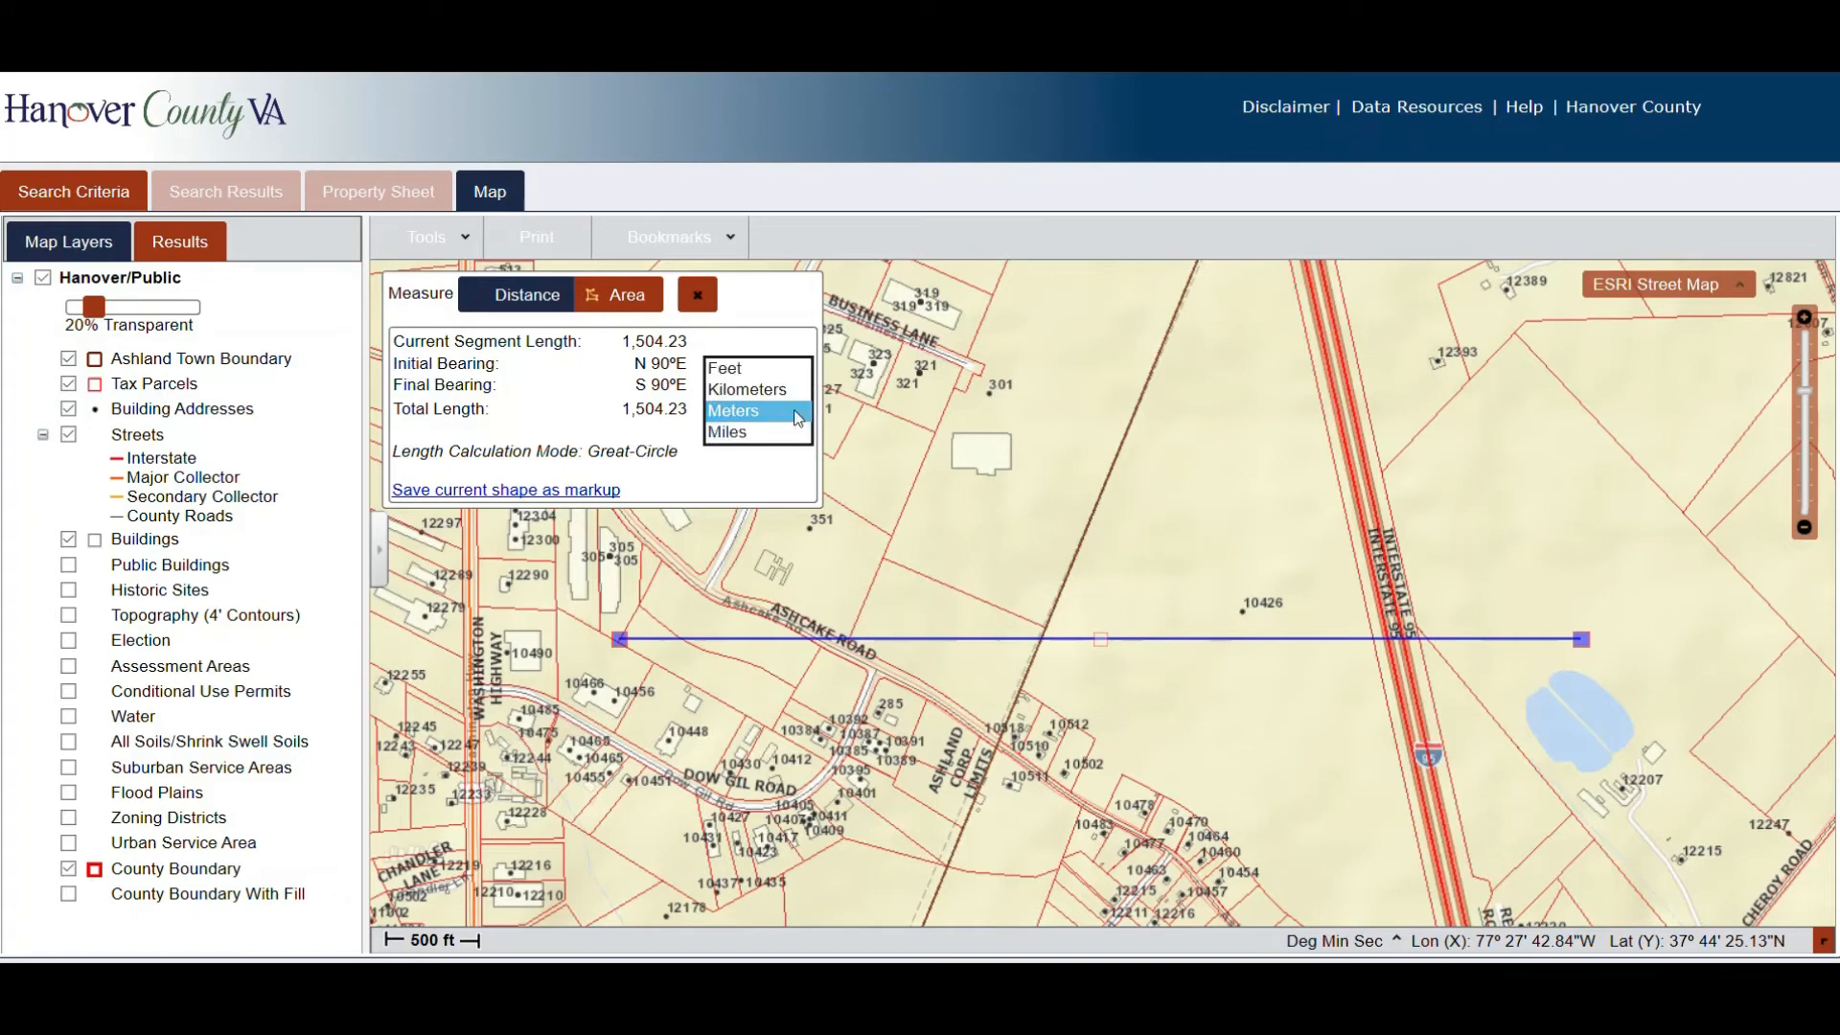
left_click(746, 433)
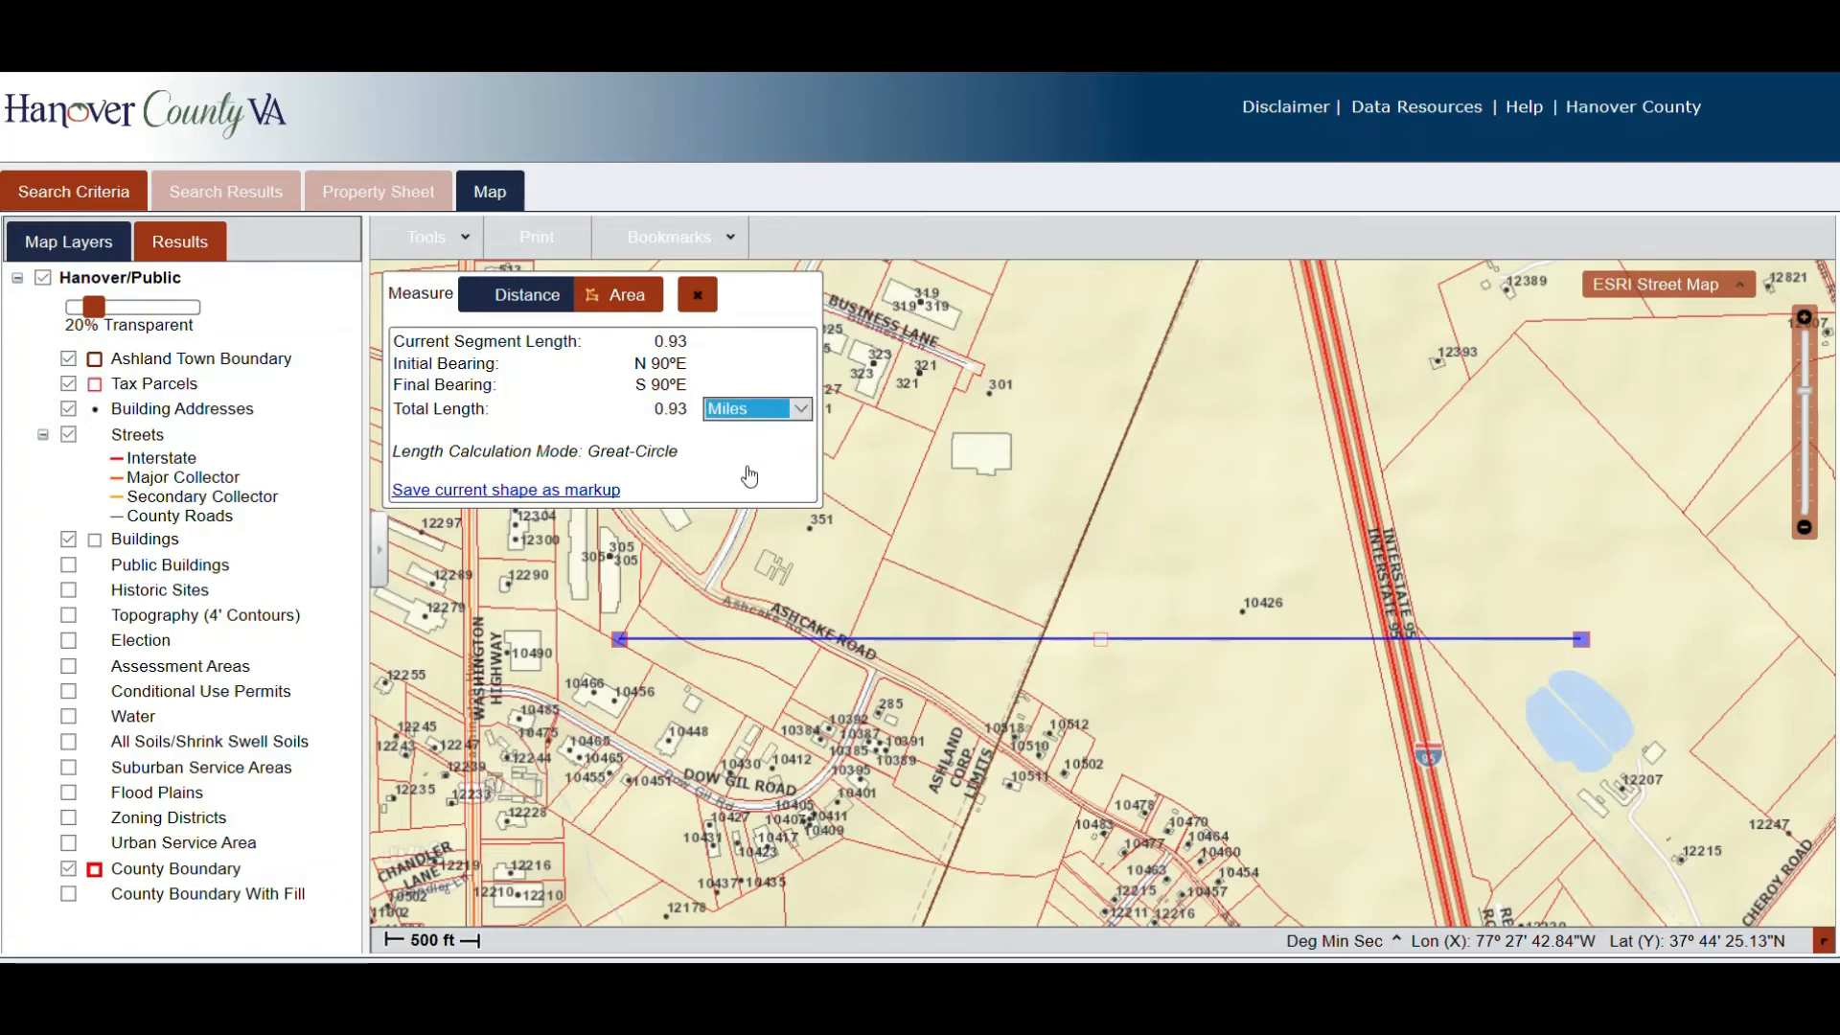
Measure the area in acres of the four-sided parcel north of Ashcake Road, just west of the Ashland corporate limits line.
left_click(757, 355)
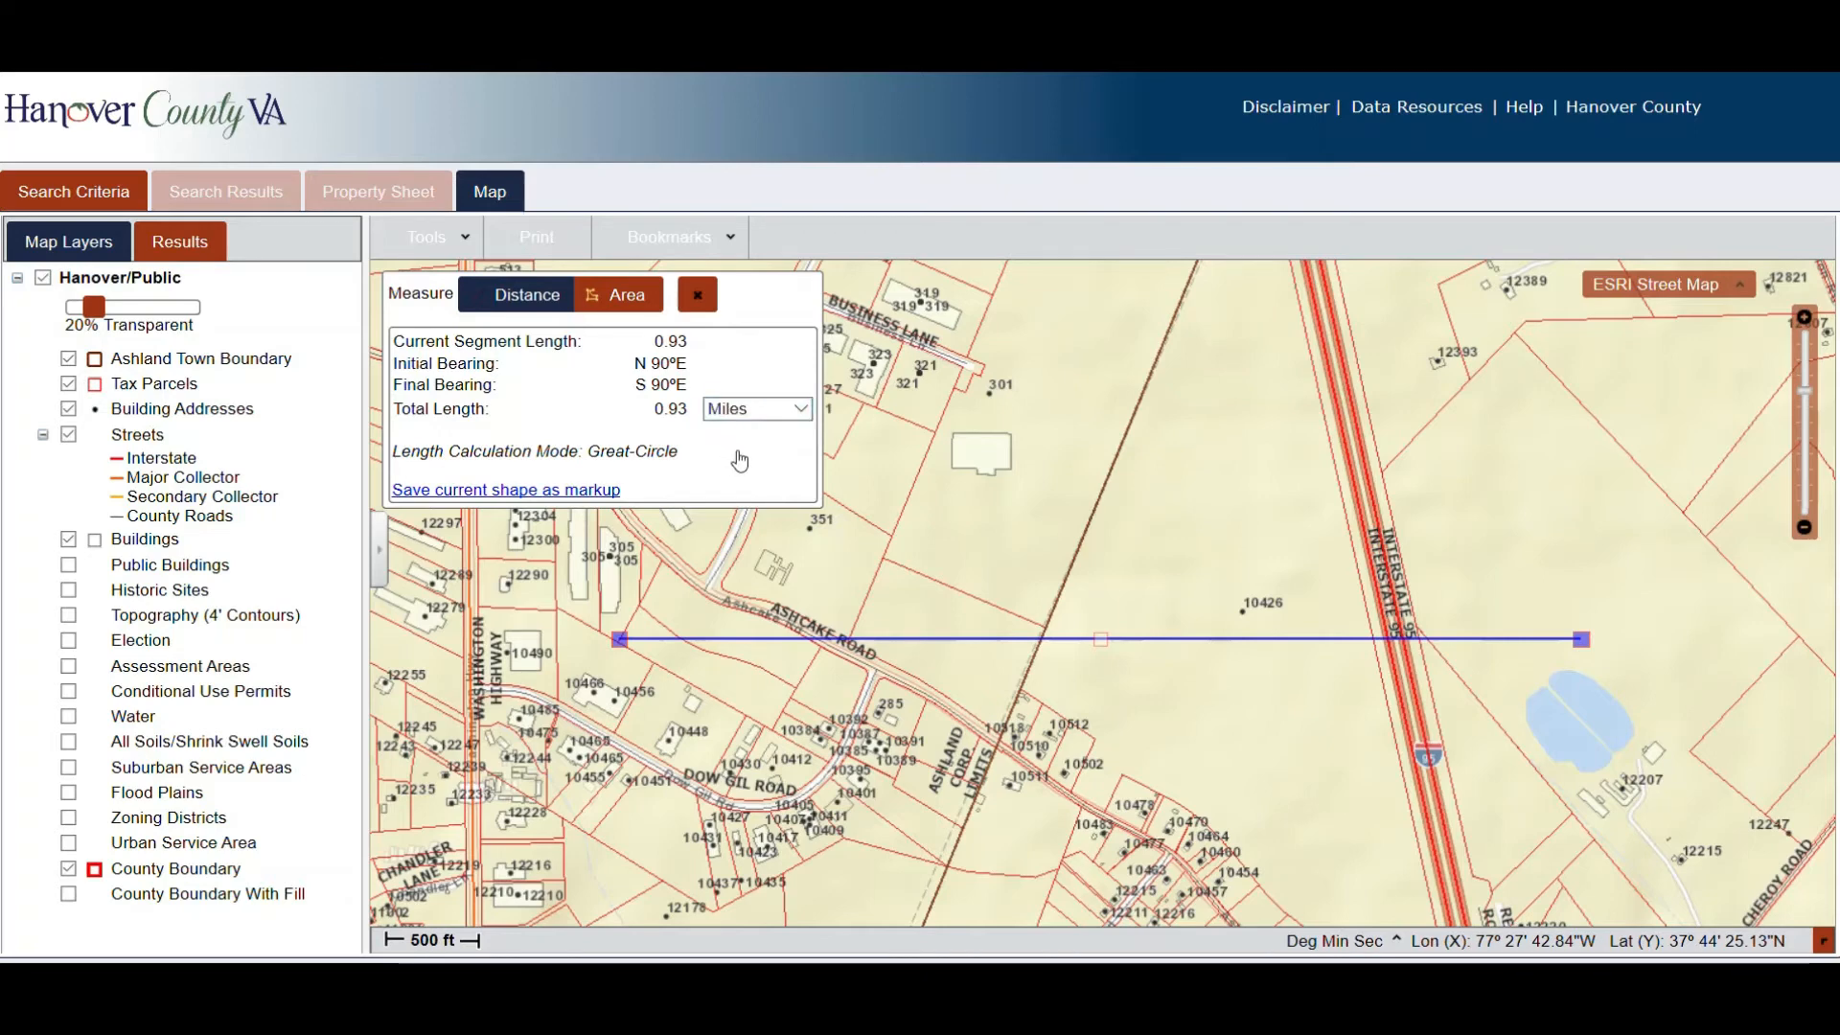
left_click(628, 302)
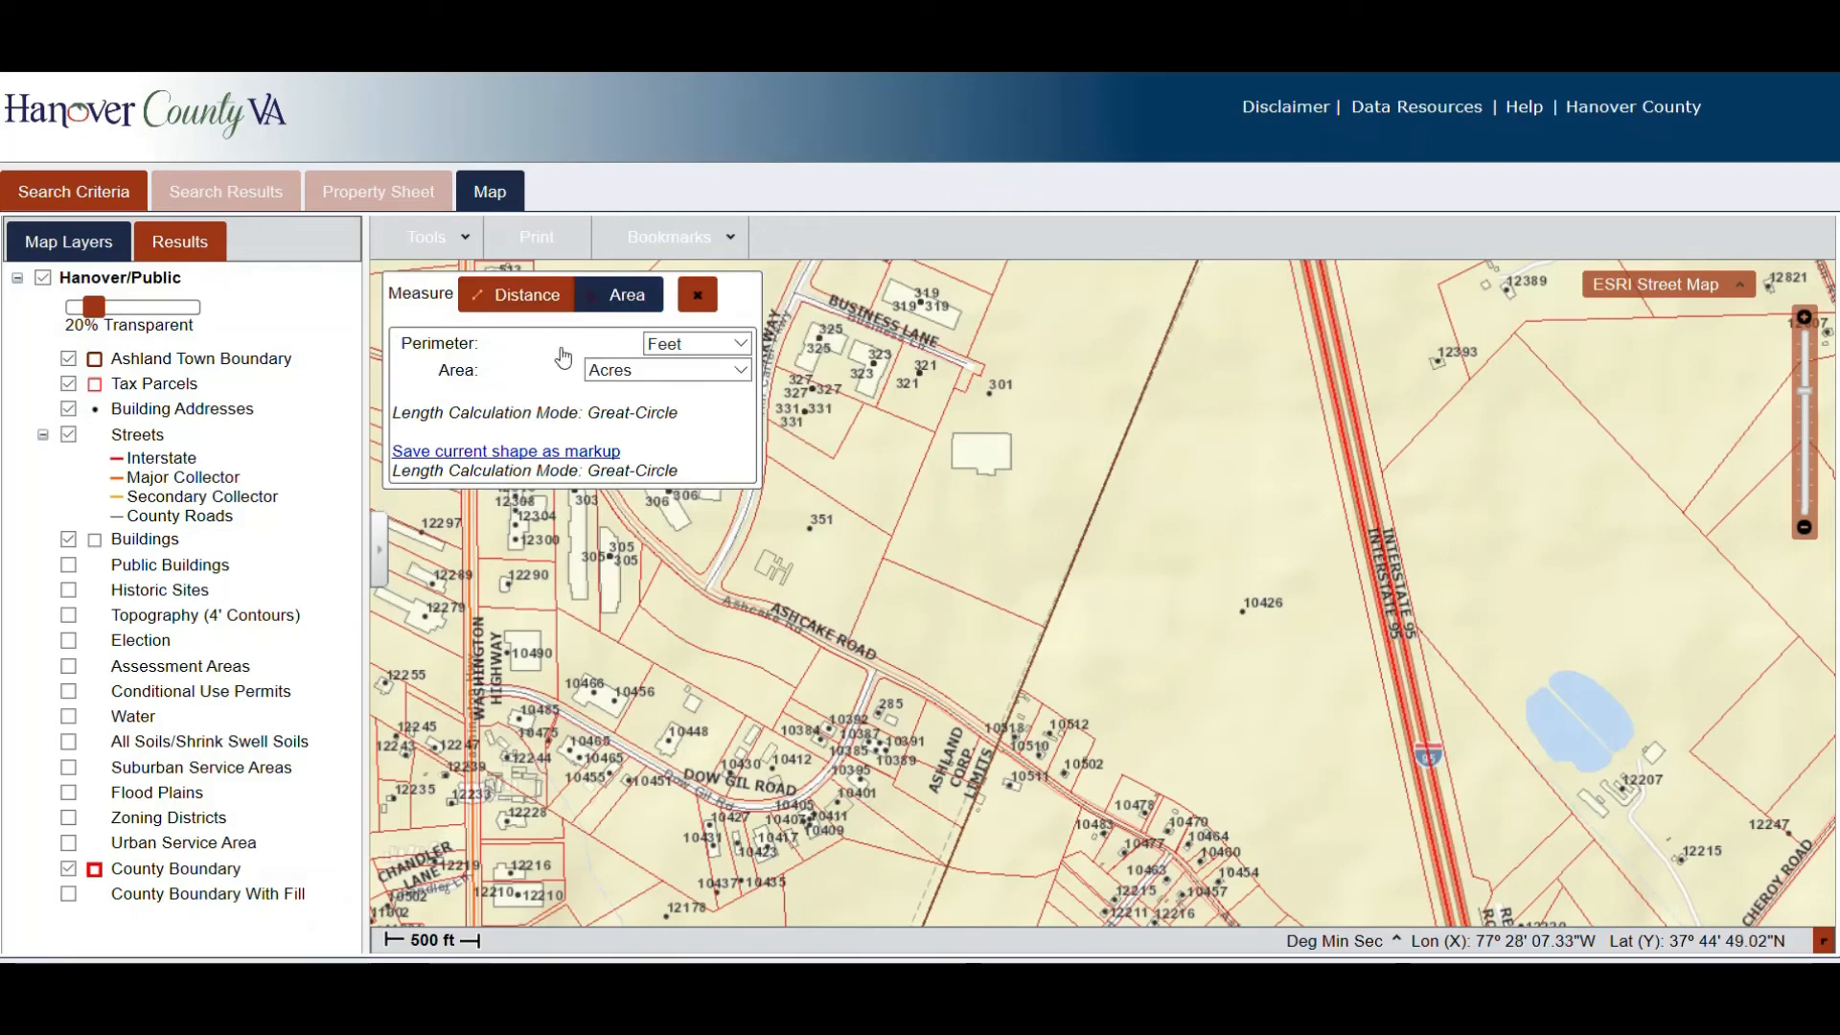
left_click(746, 376)
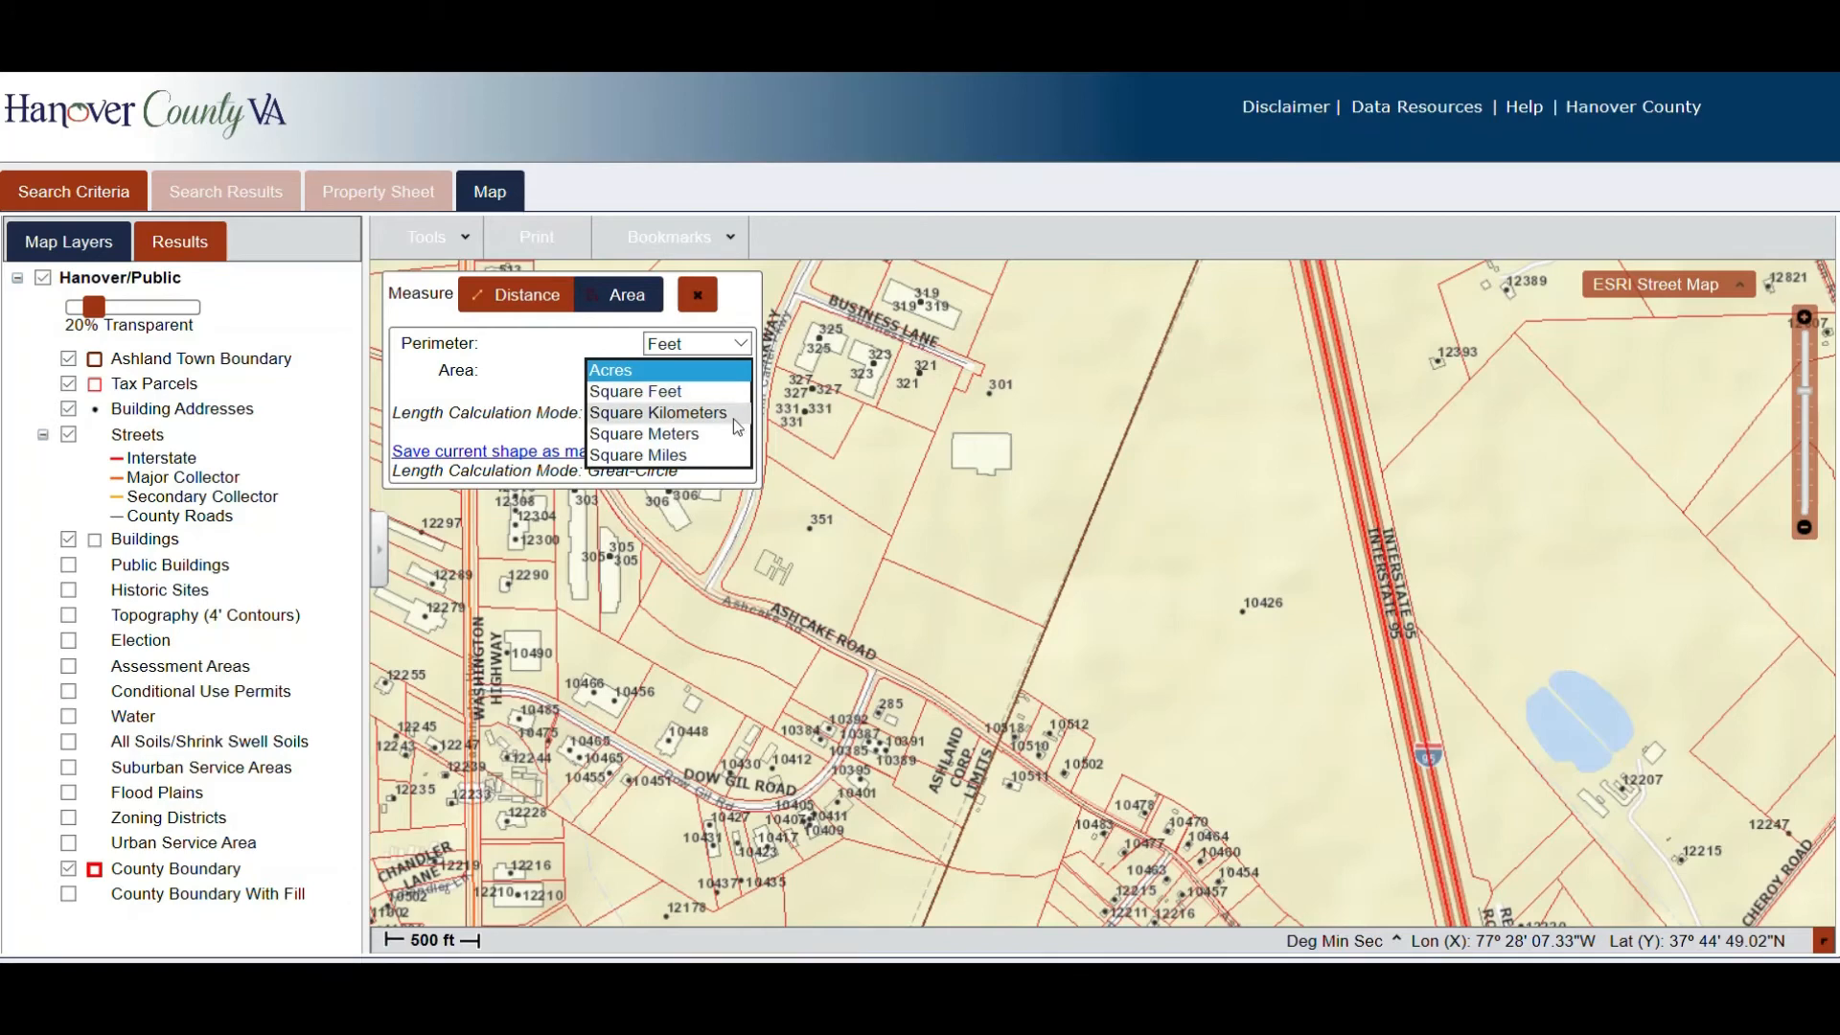
left_click(548, 357)
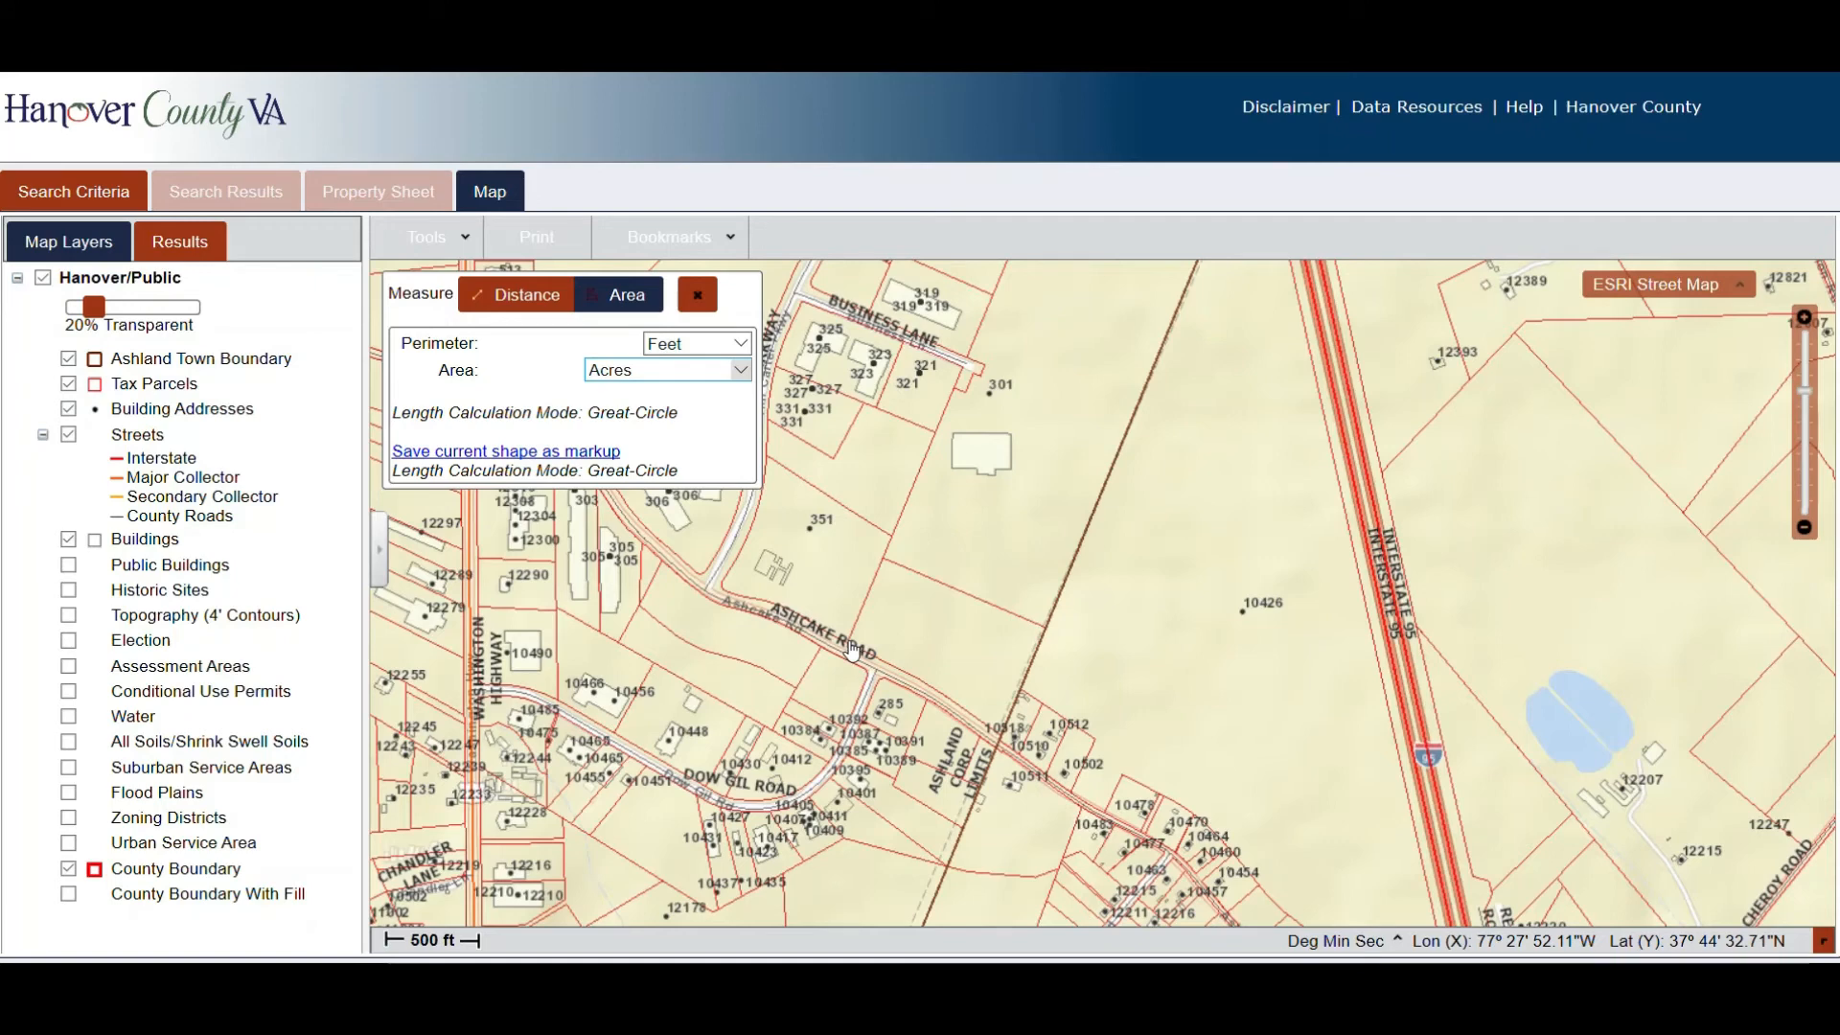
left_click(851, 644)
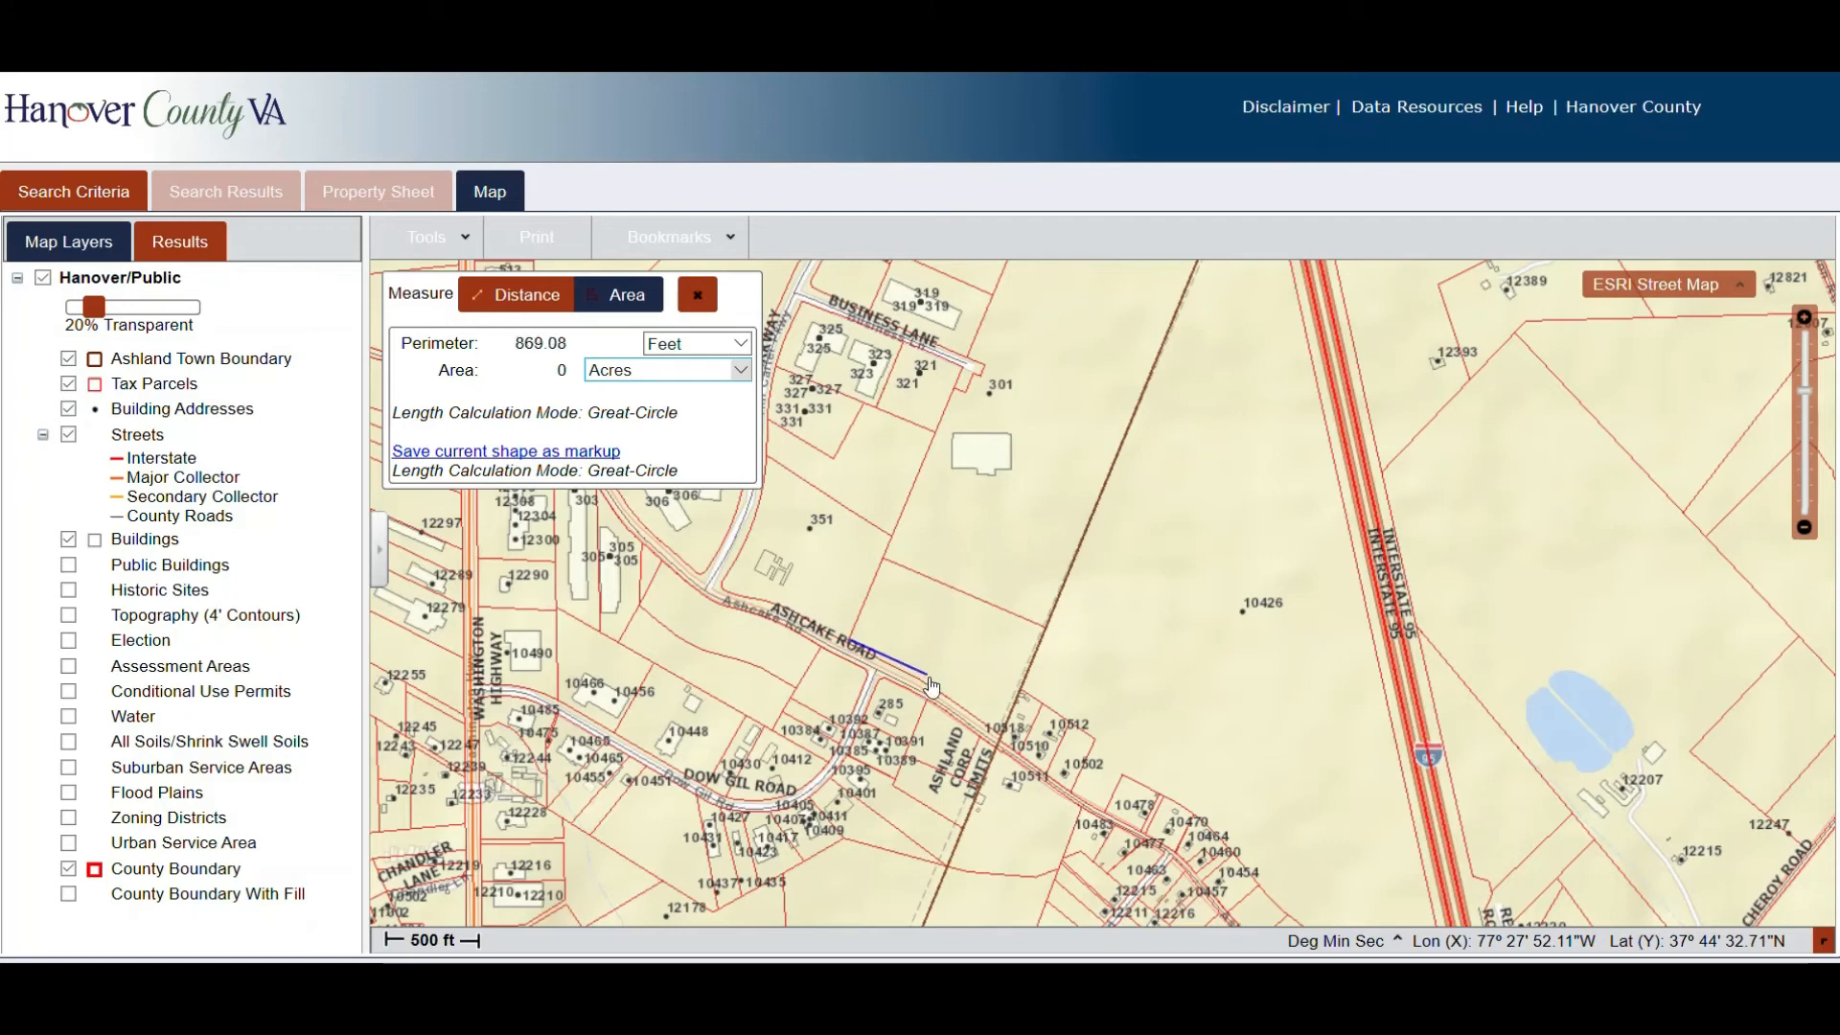
left_click(998, 741)
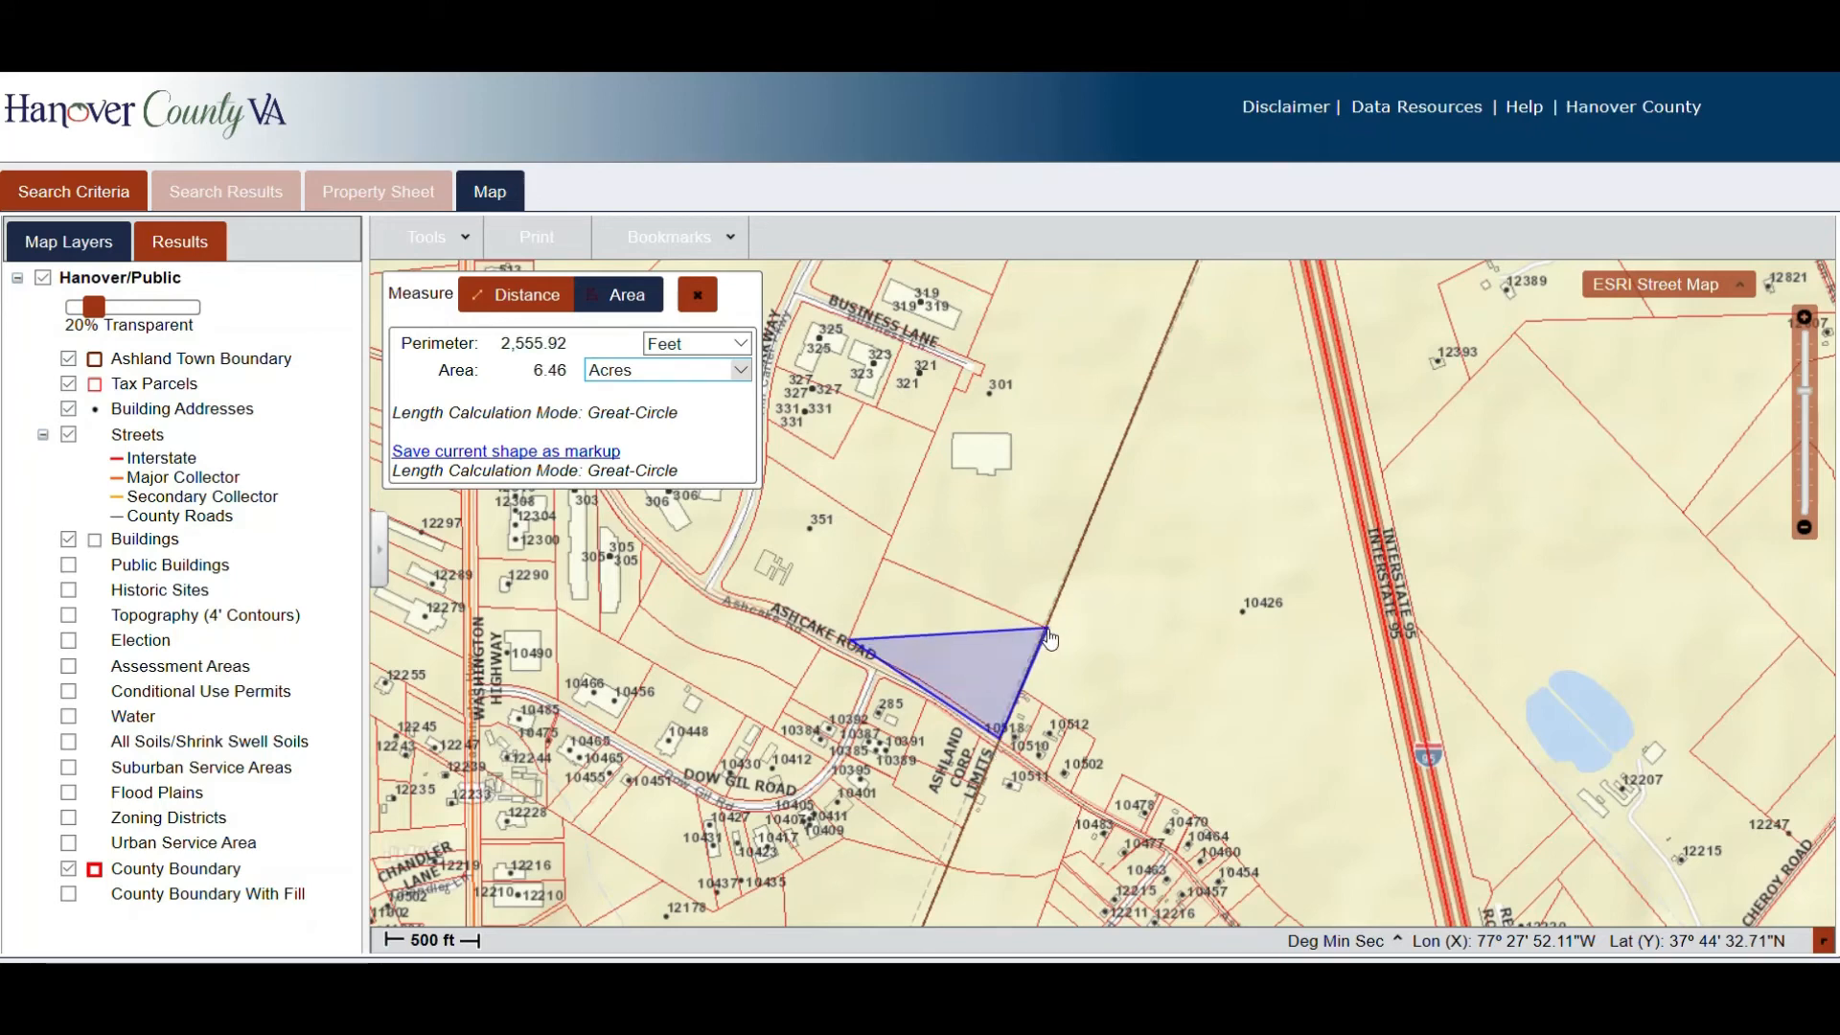
left_click(1046, 631)
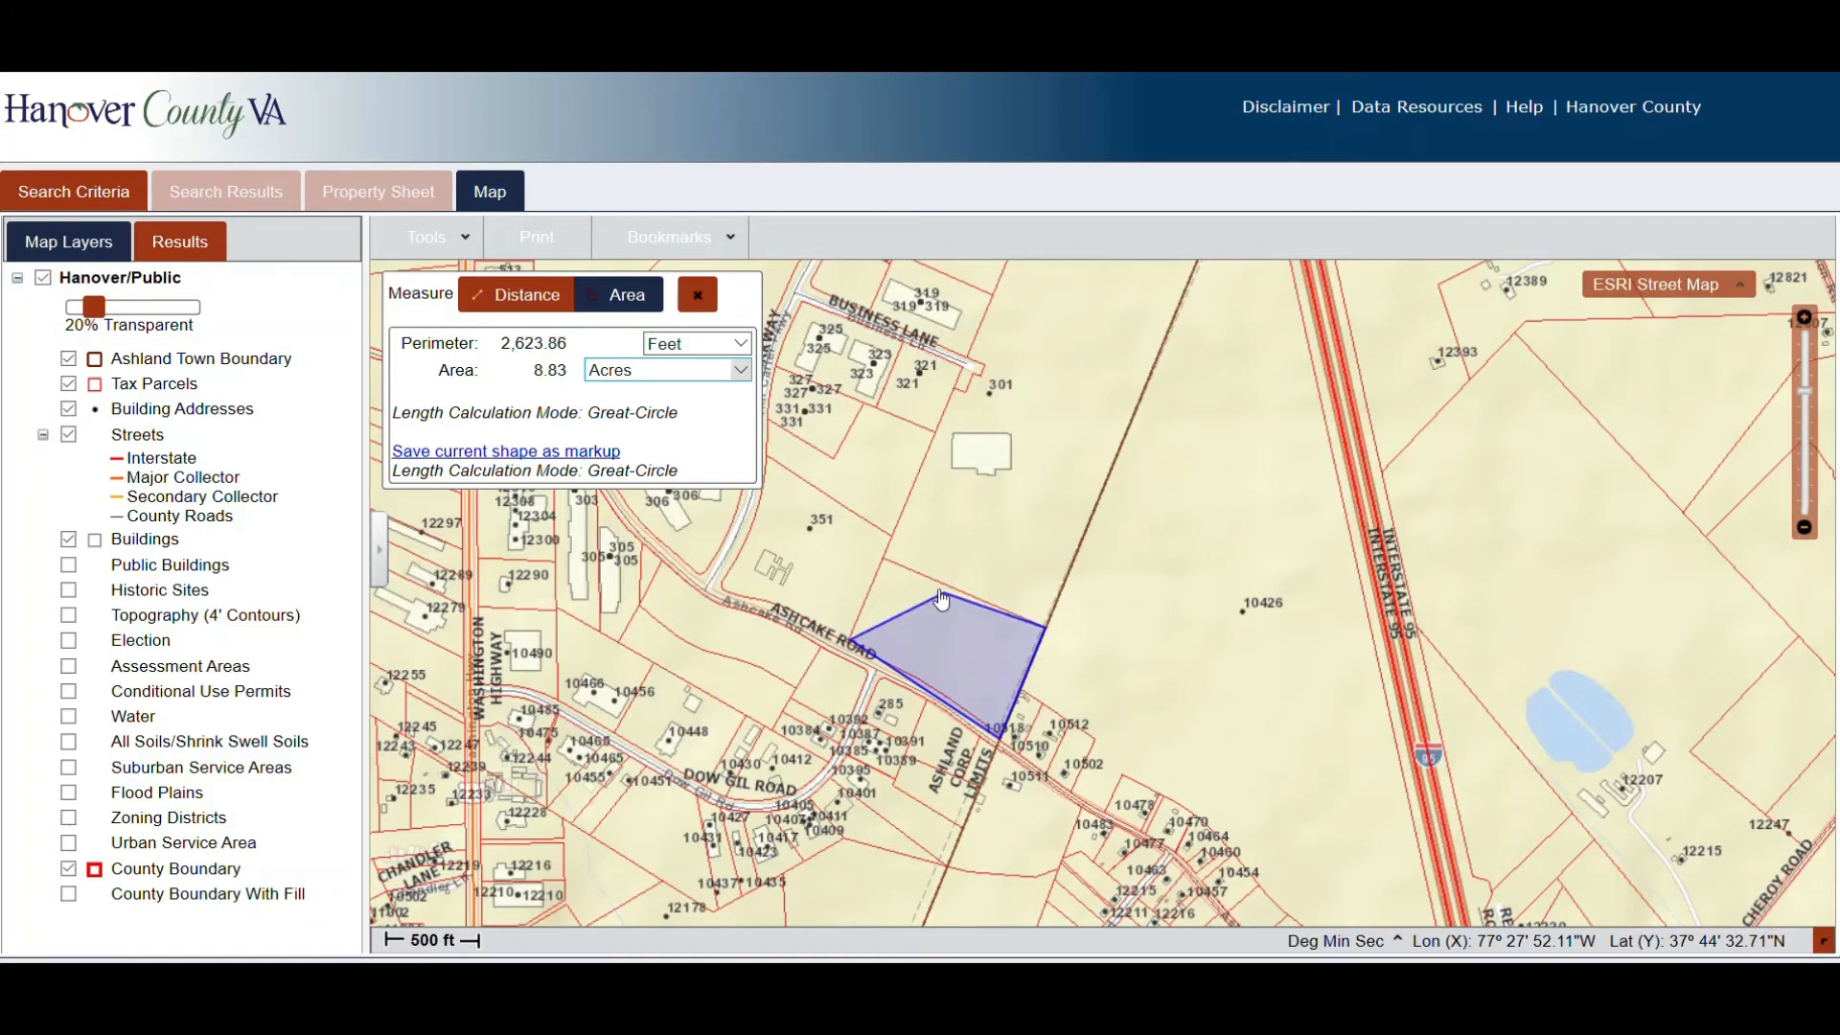
double_click(889, 565)
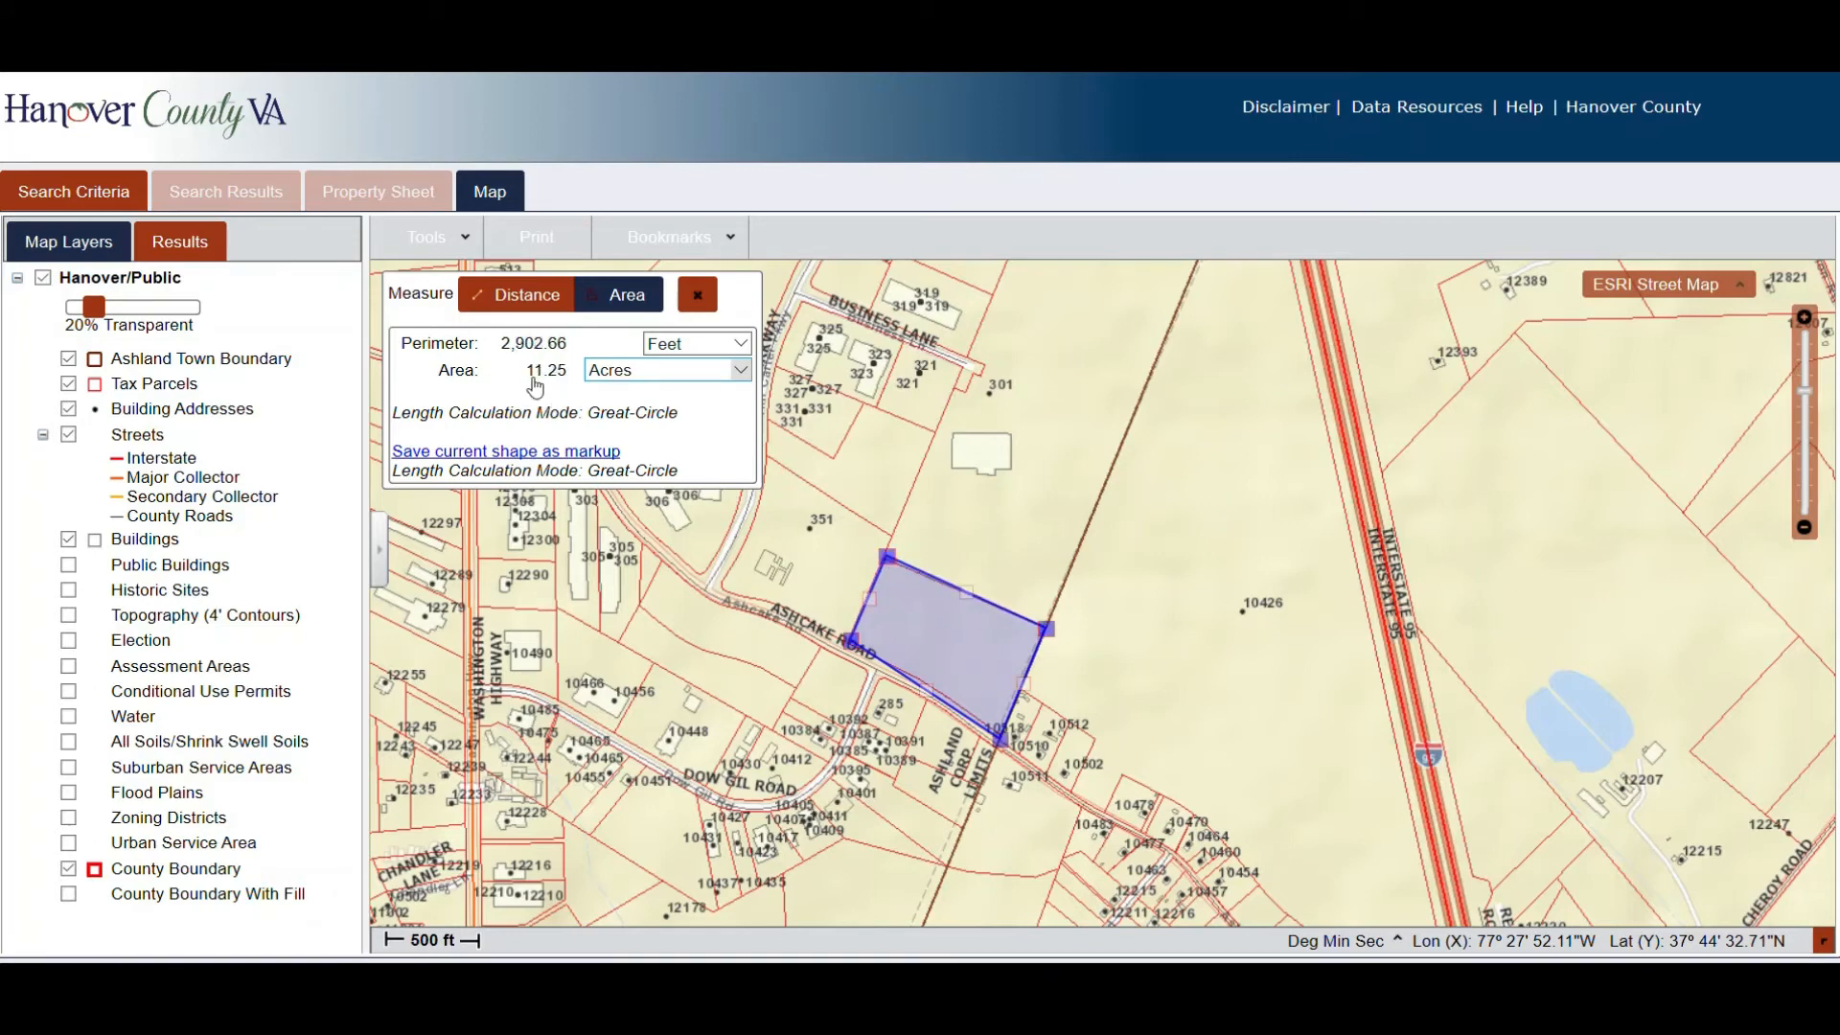
Show the measured parcel area in square meters and then in square miles.
left_click(743, 371)
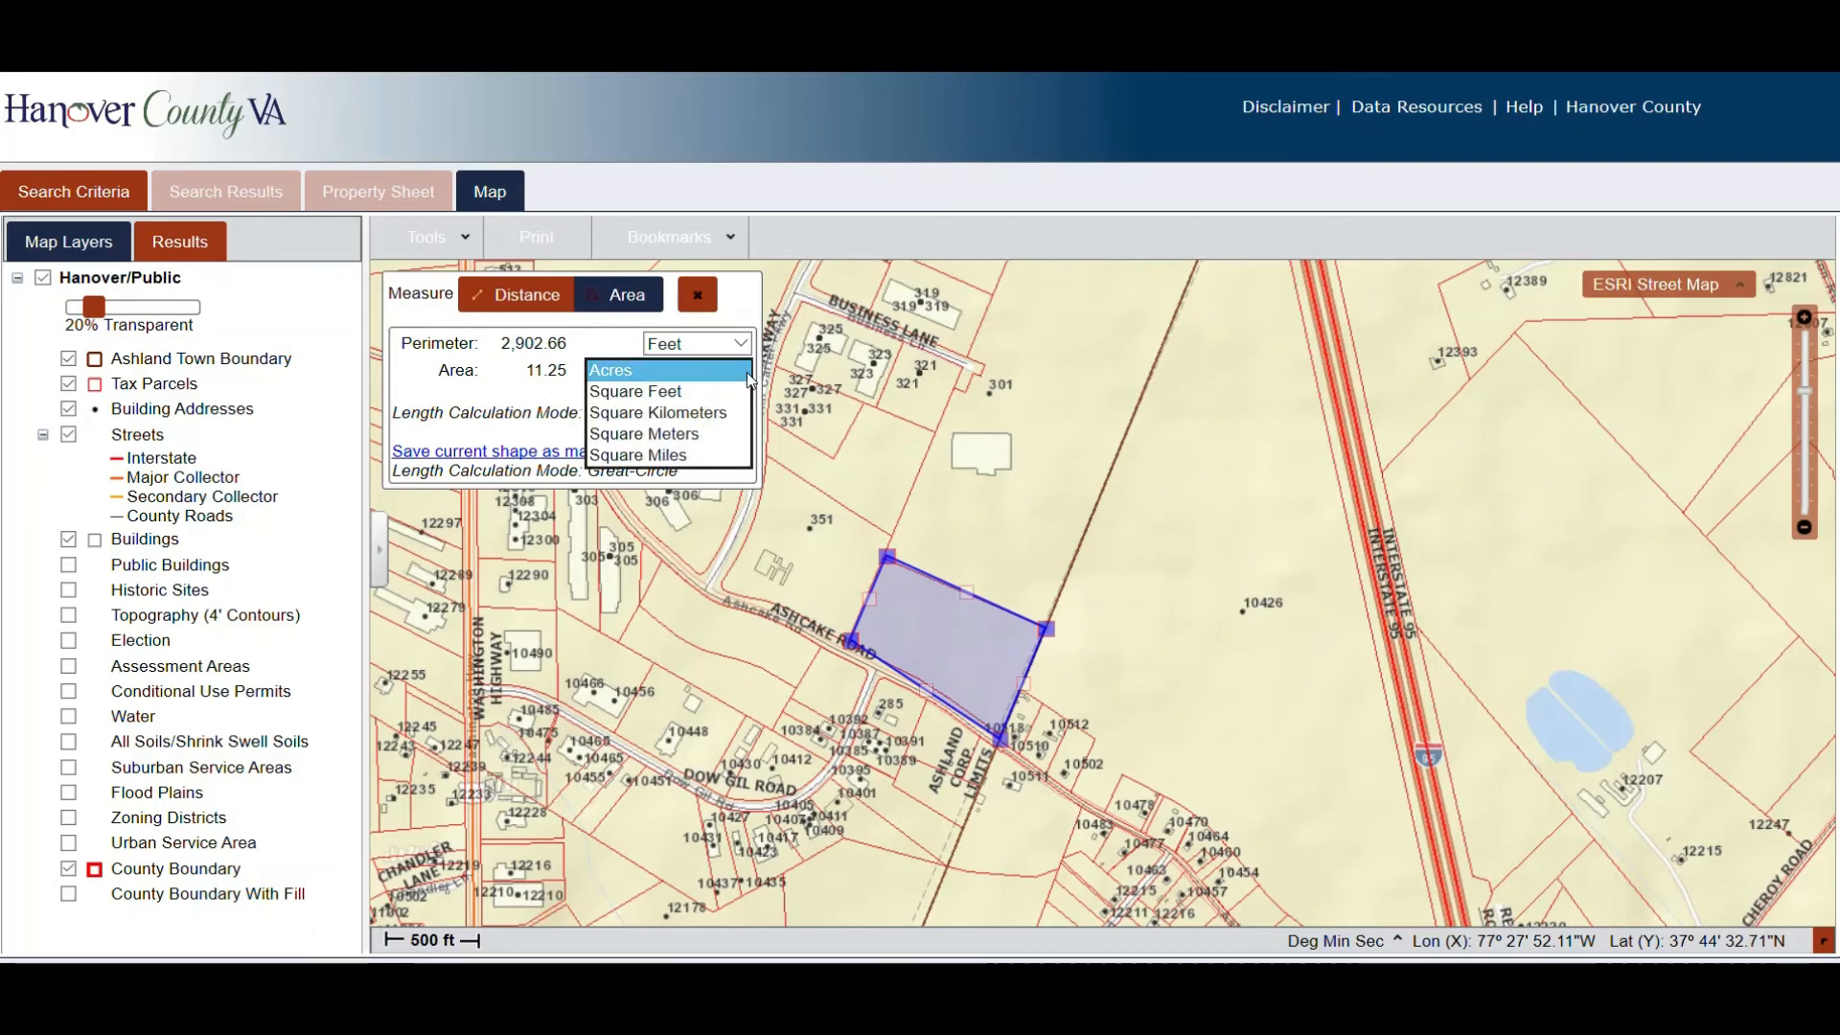
left_click(649, 436)
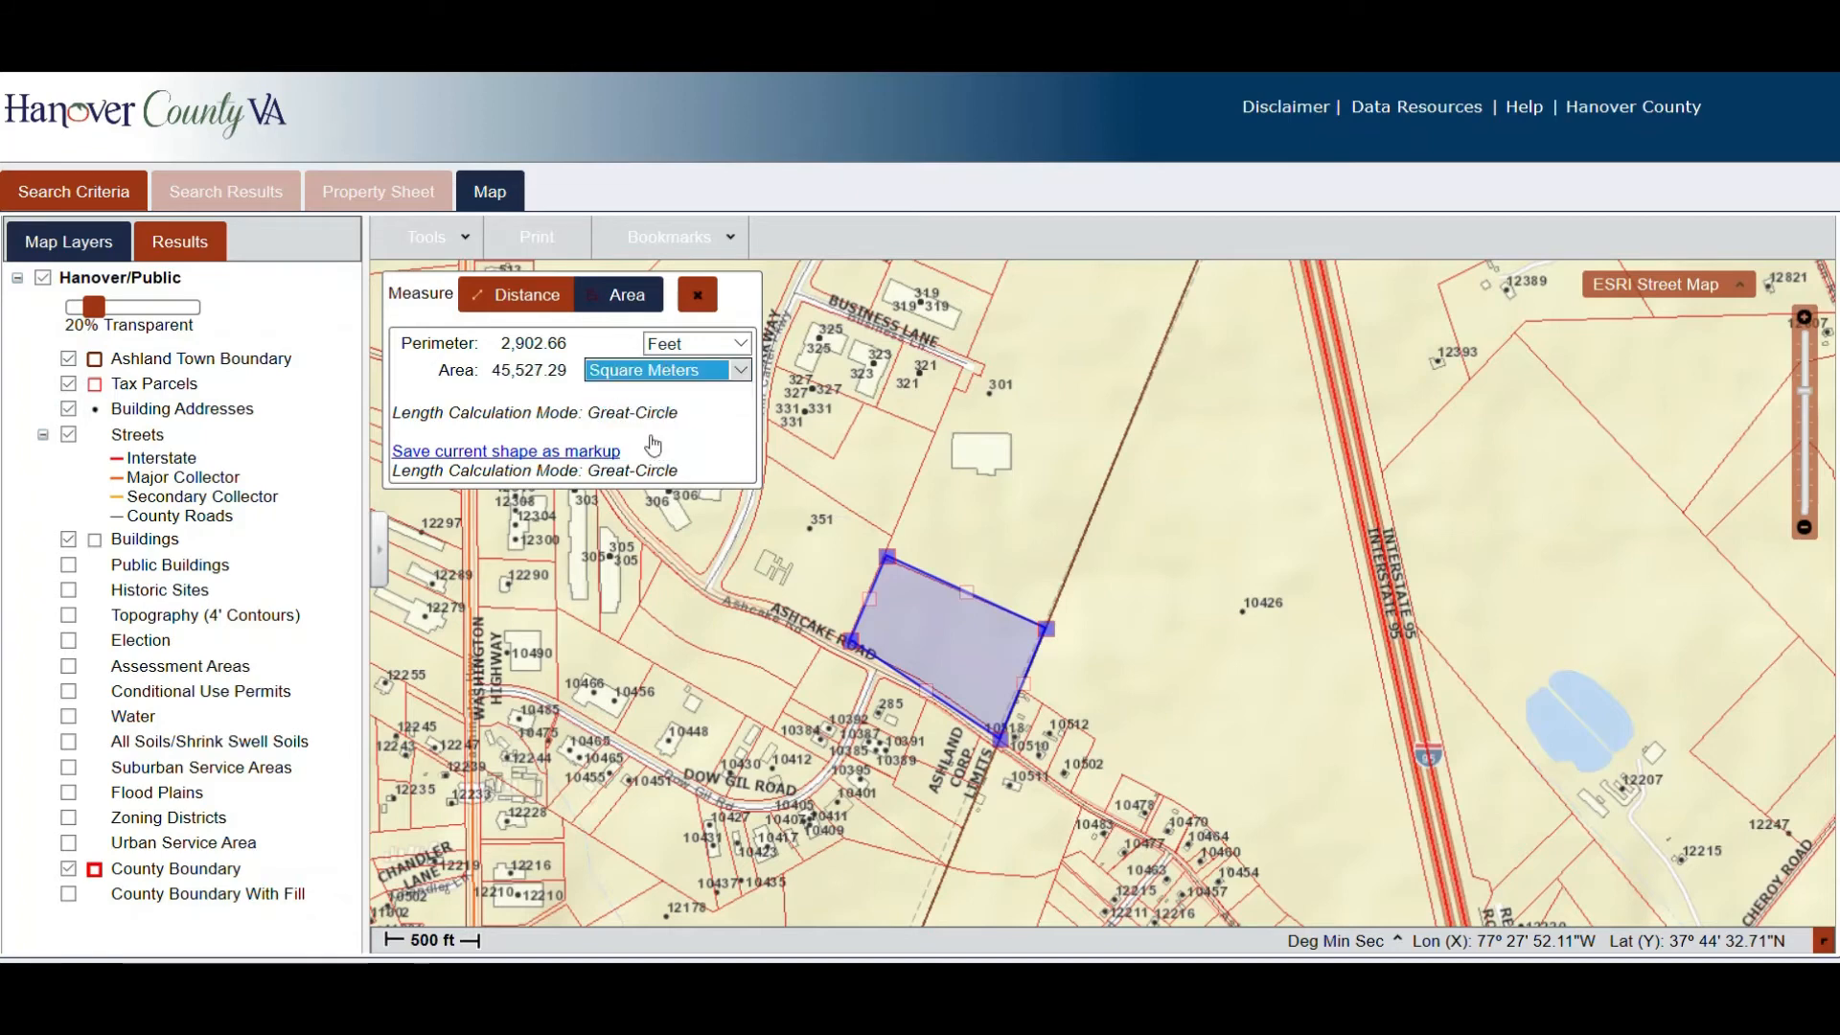
left_click(743, 371)
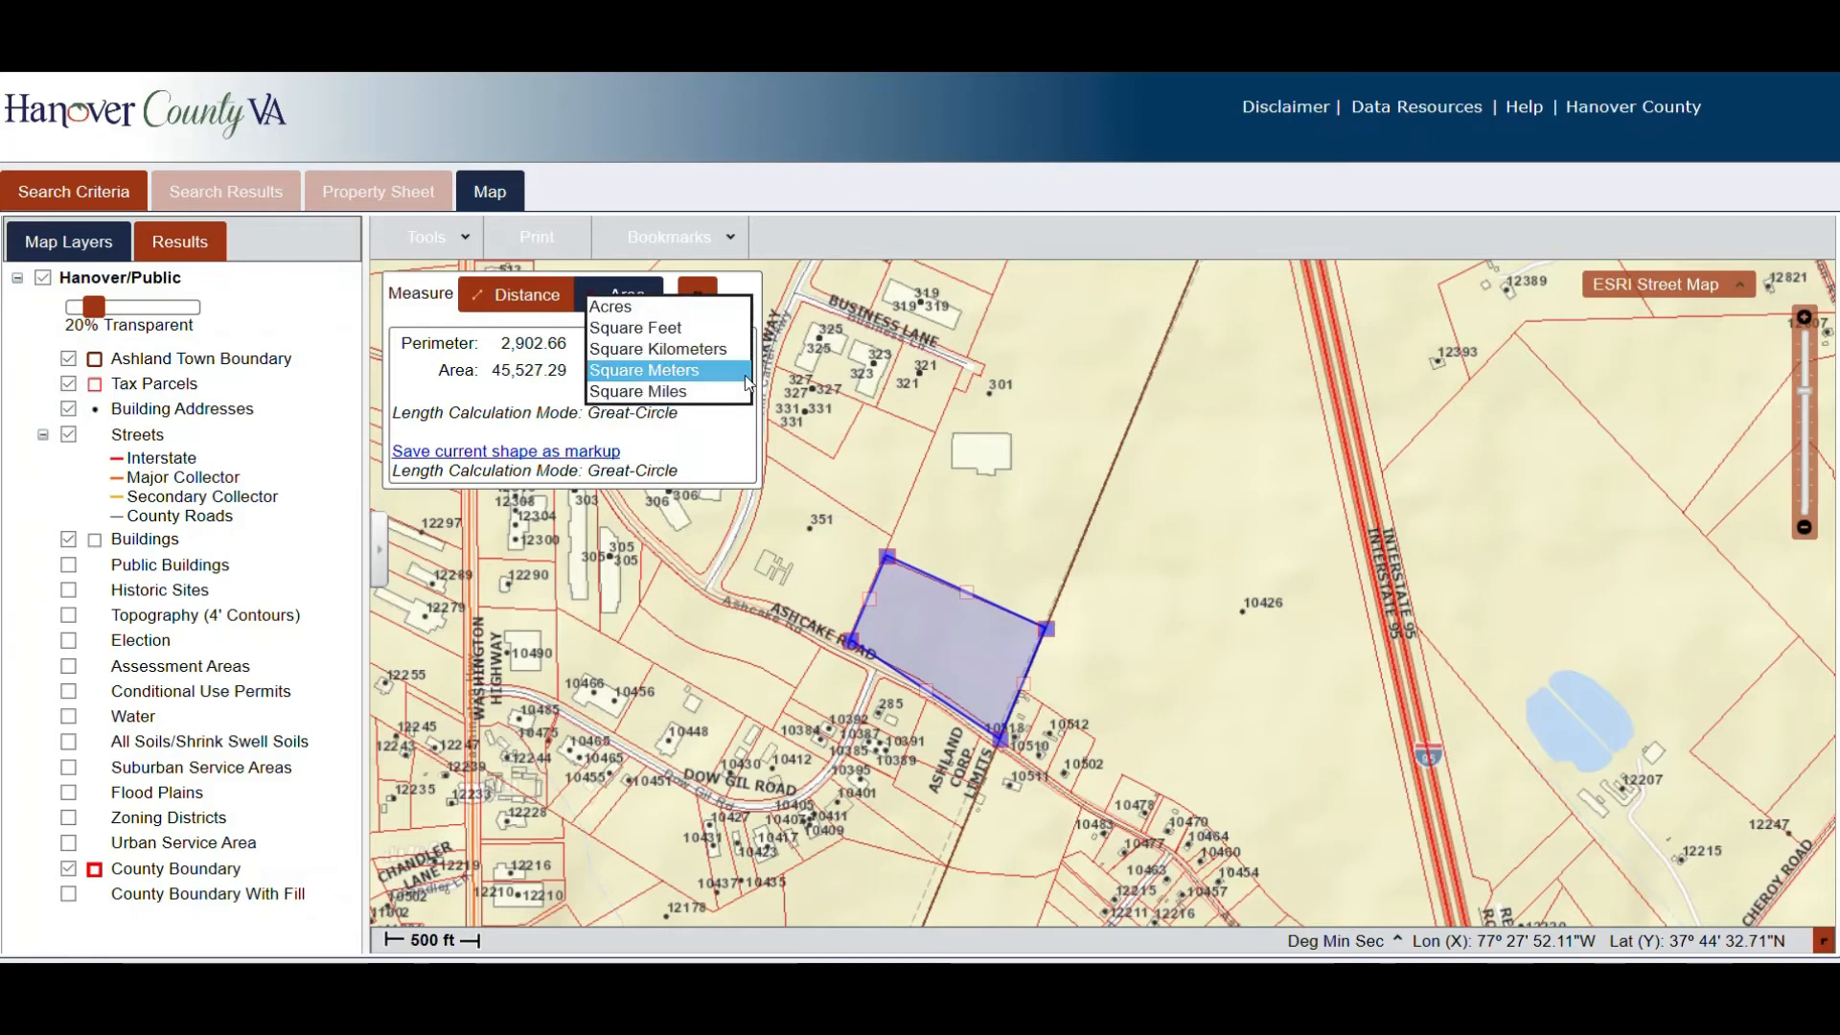
left_click(690, 393)
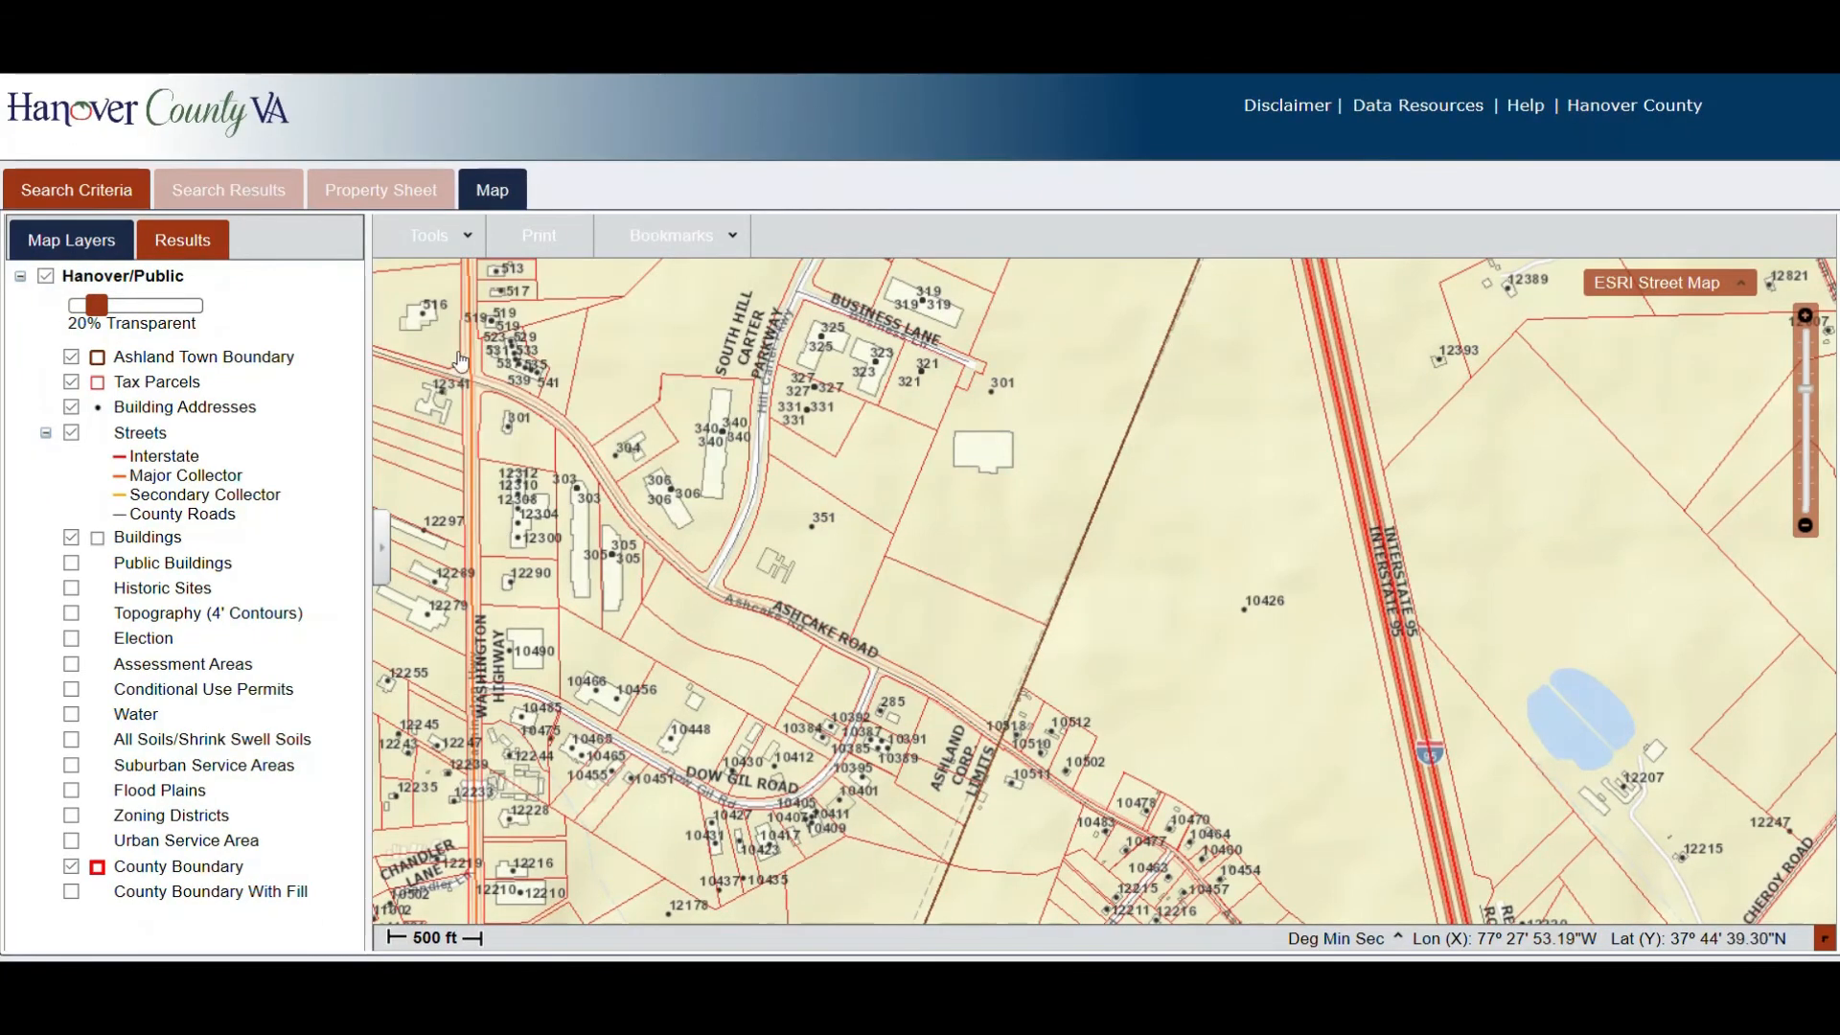
Start the Swipe tool in horizontal mode with VGIN 2017 Aerials as the resource, checking the other available resources.
left_click(431, 243)
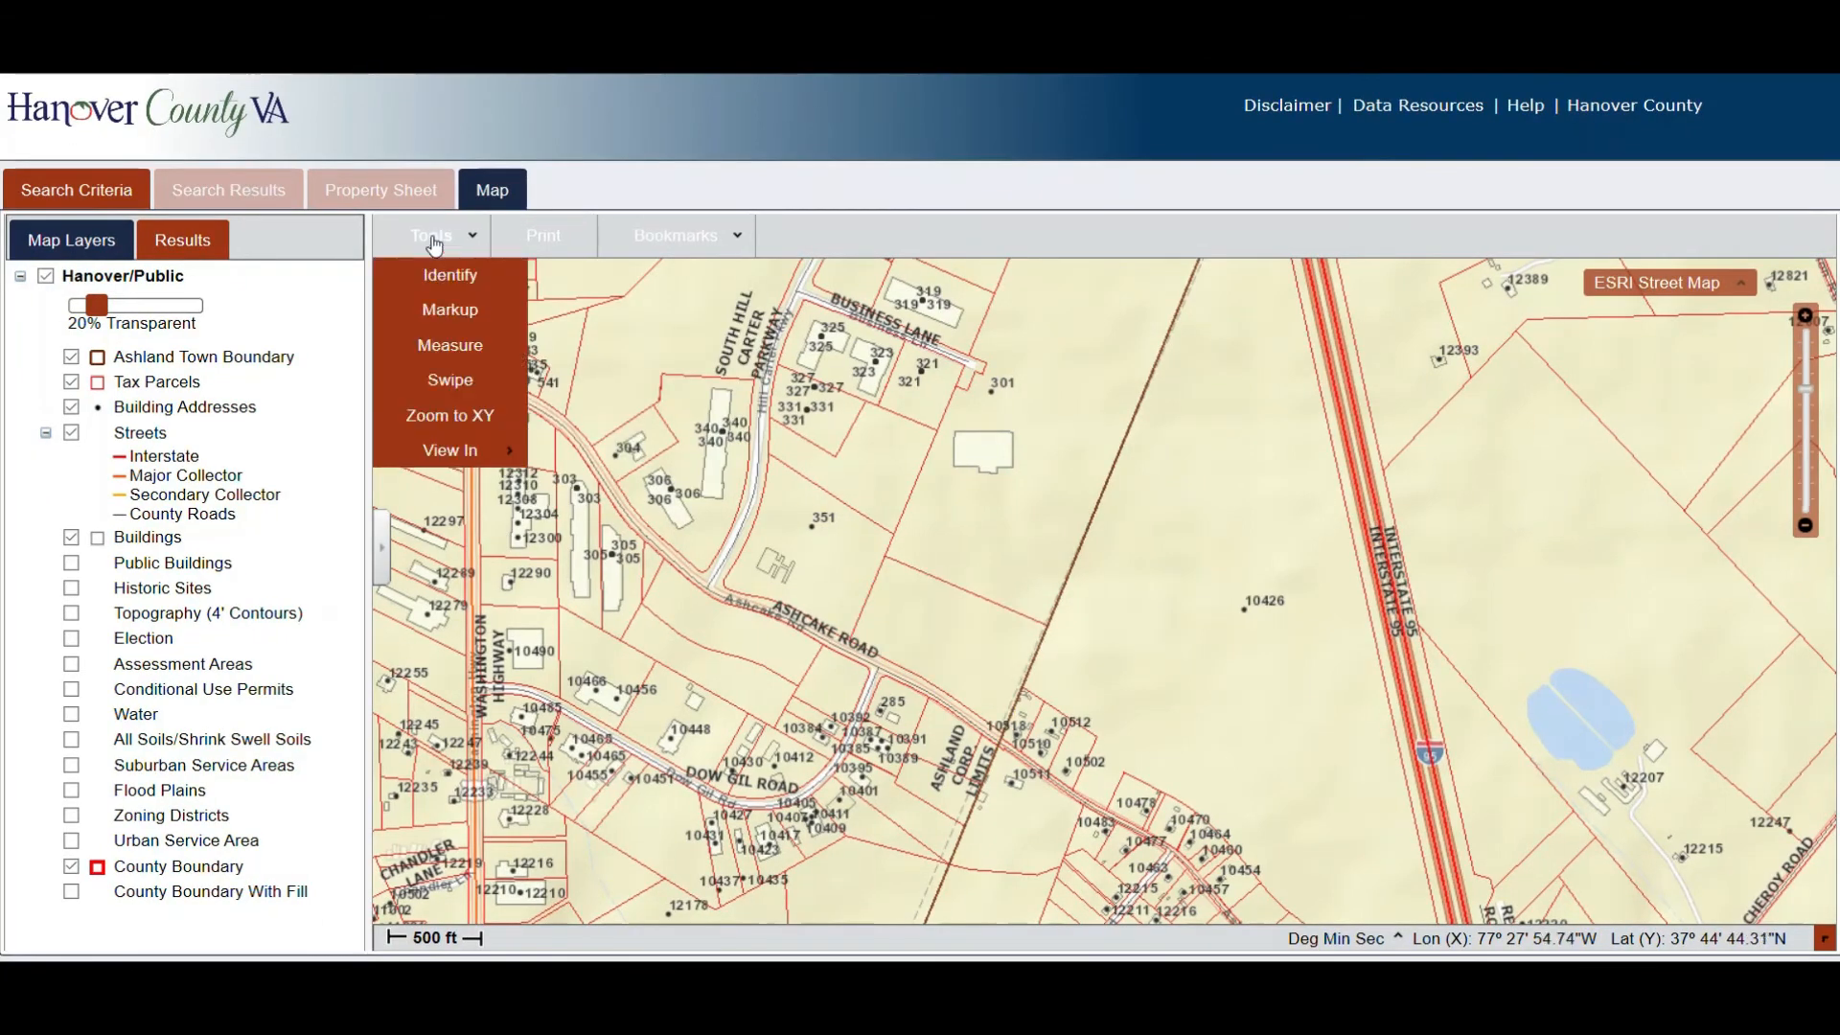
left_click(464, 382)
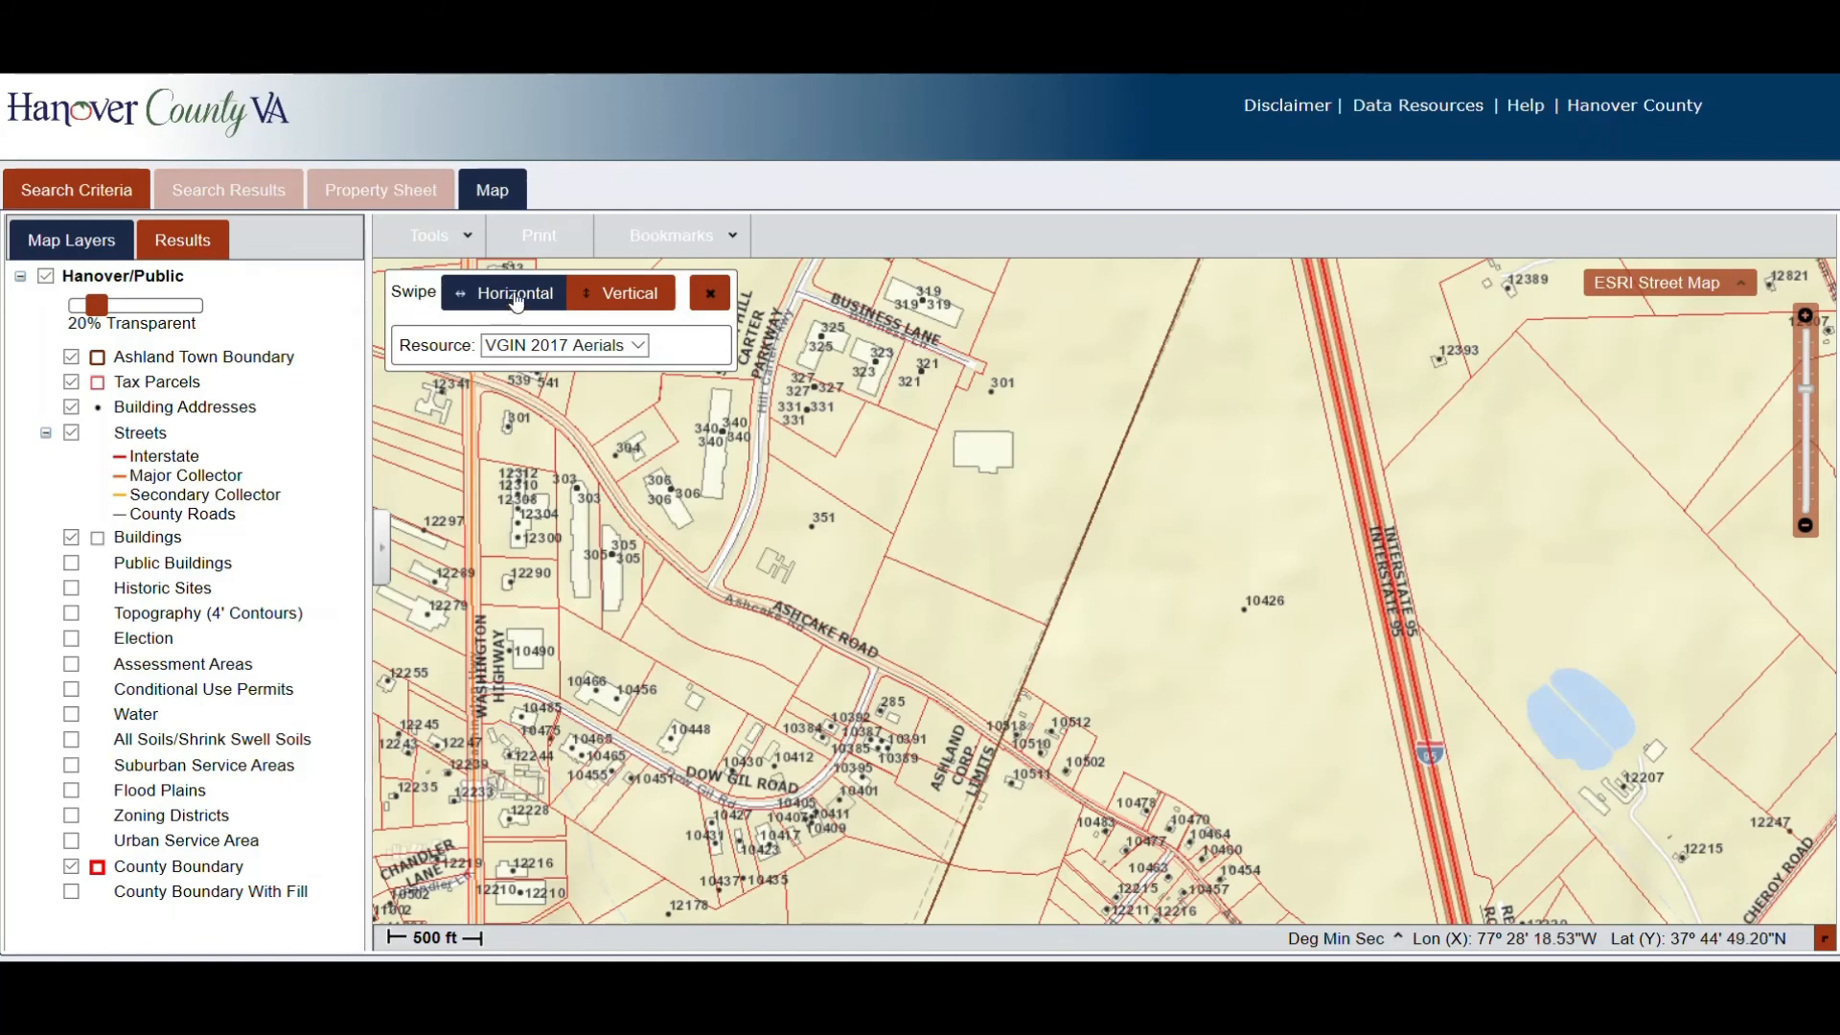
left_click(633, 297)
left_click(639, 347)
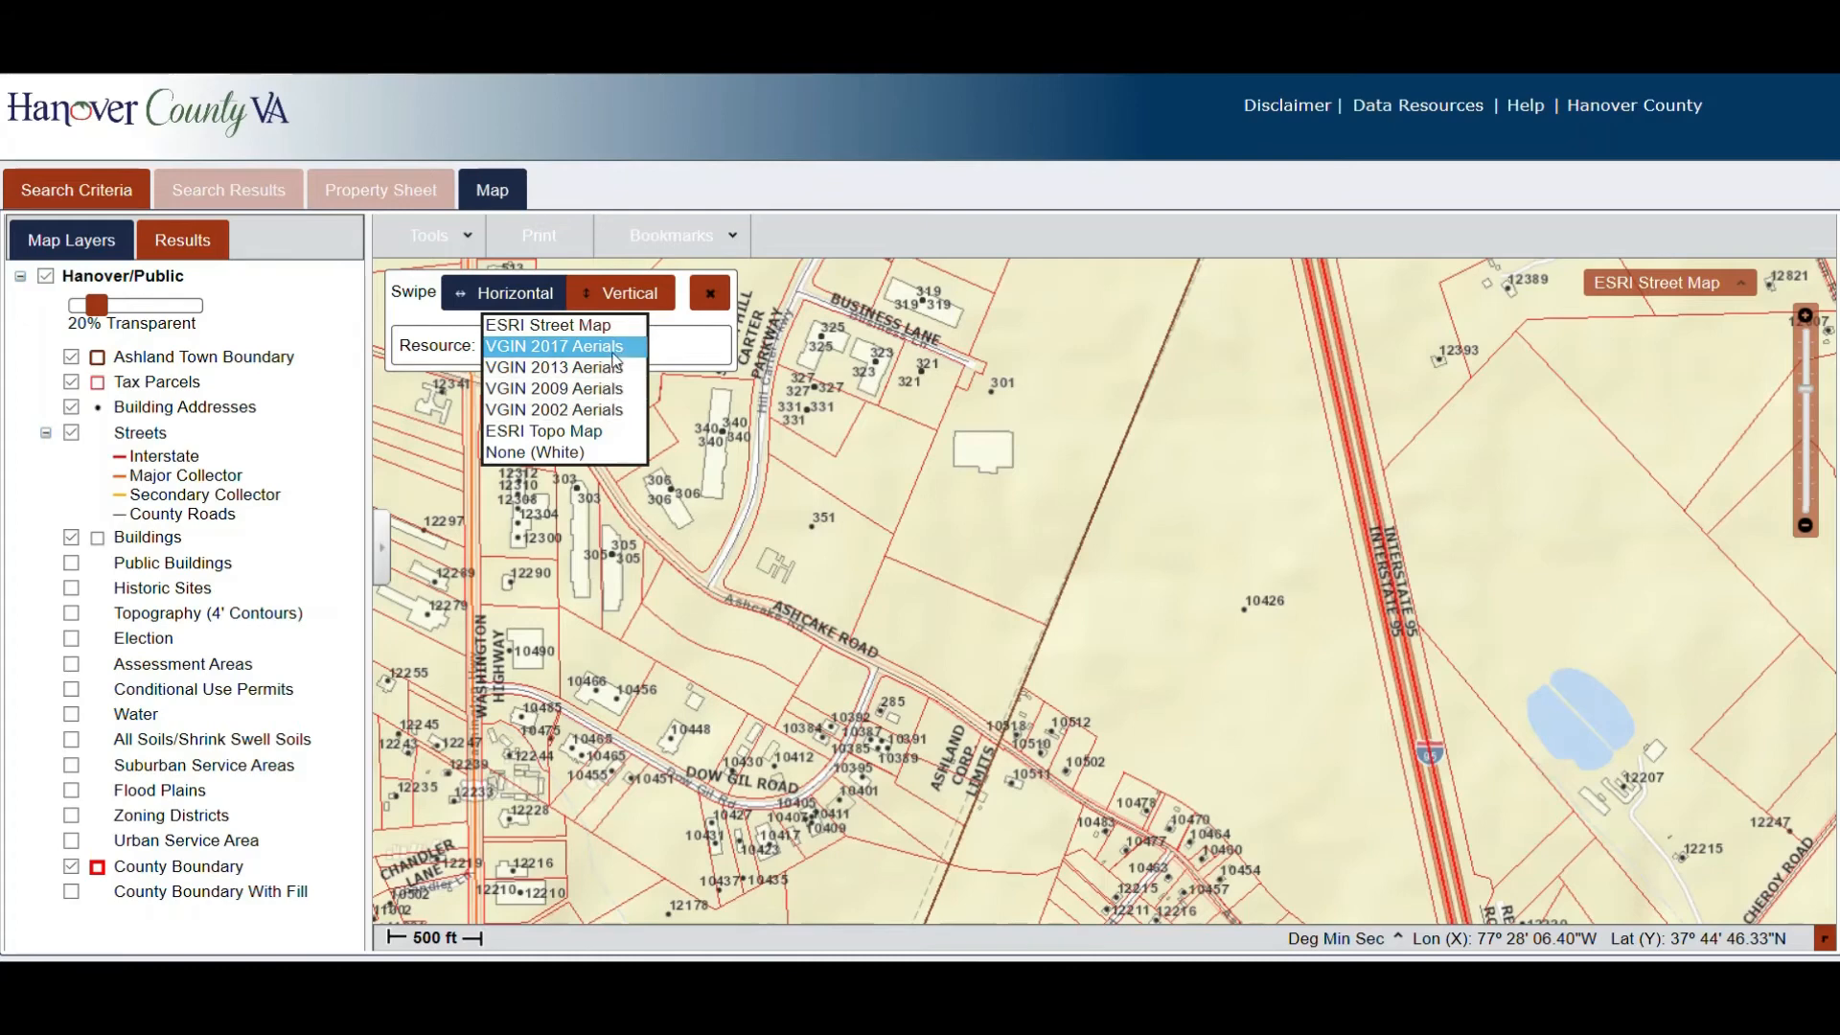
left_click(690, 351)
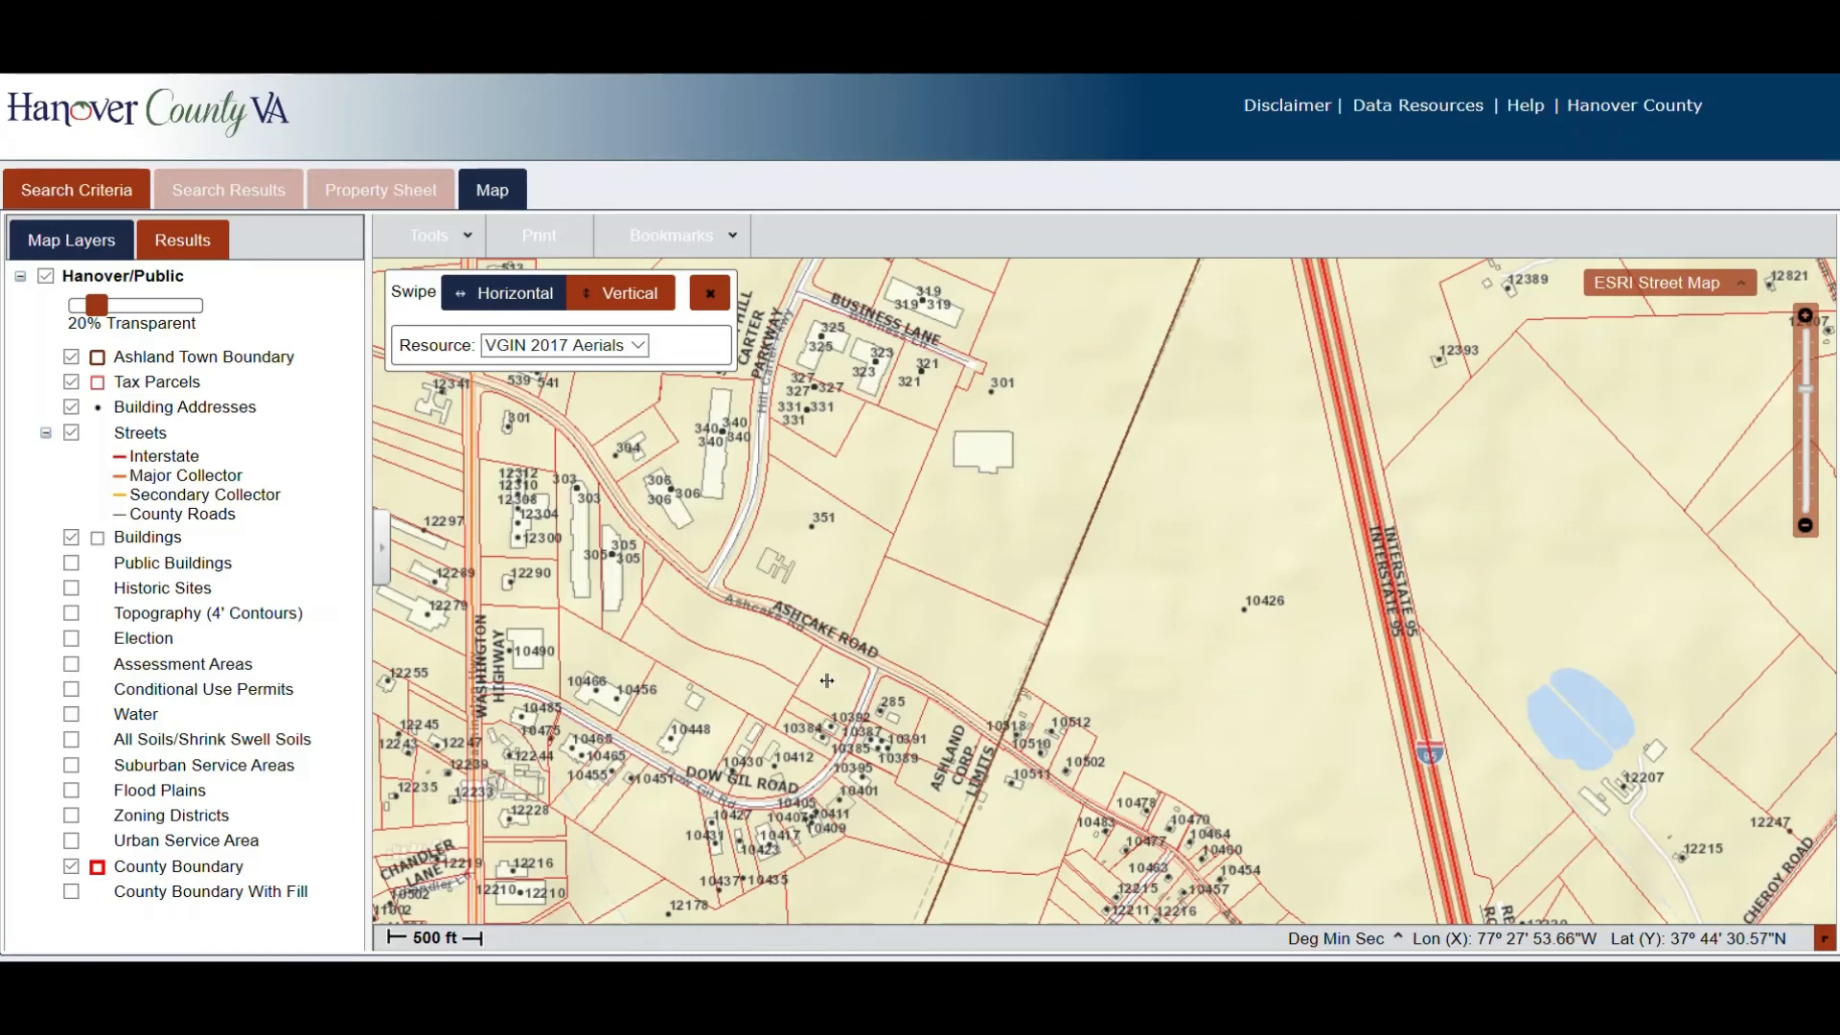
Swipe the aerials horizontally to just west of Interstate 95 and partway back, and try the vertical swipe near the map's south edge.
left_click_drag(827, 680, 1285, 677)
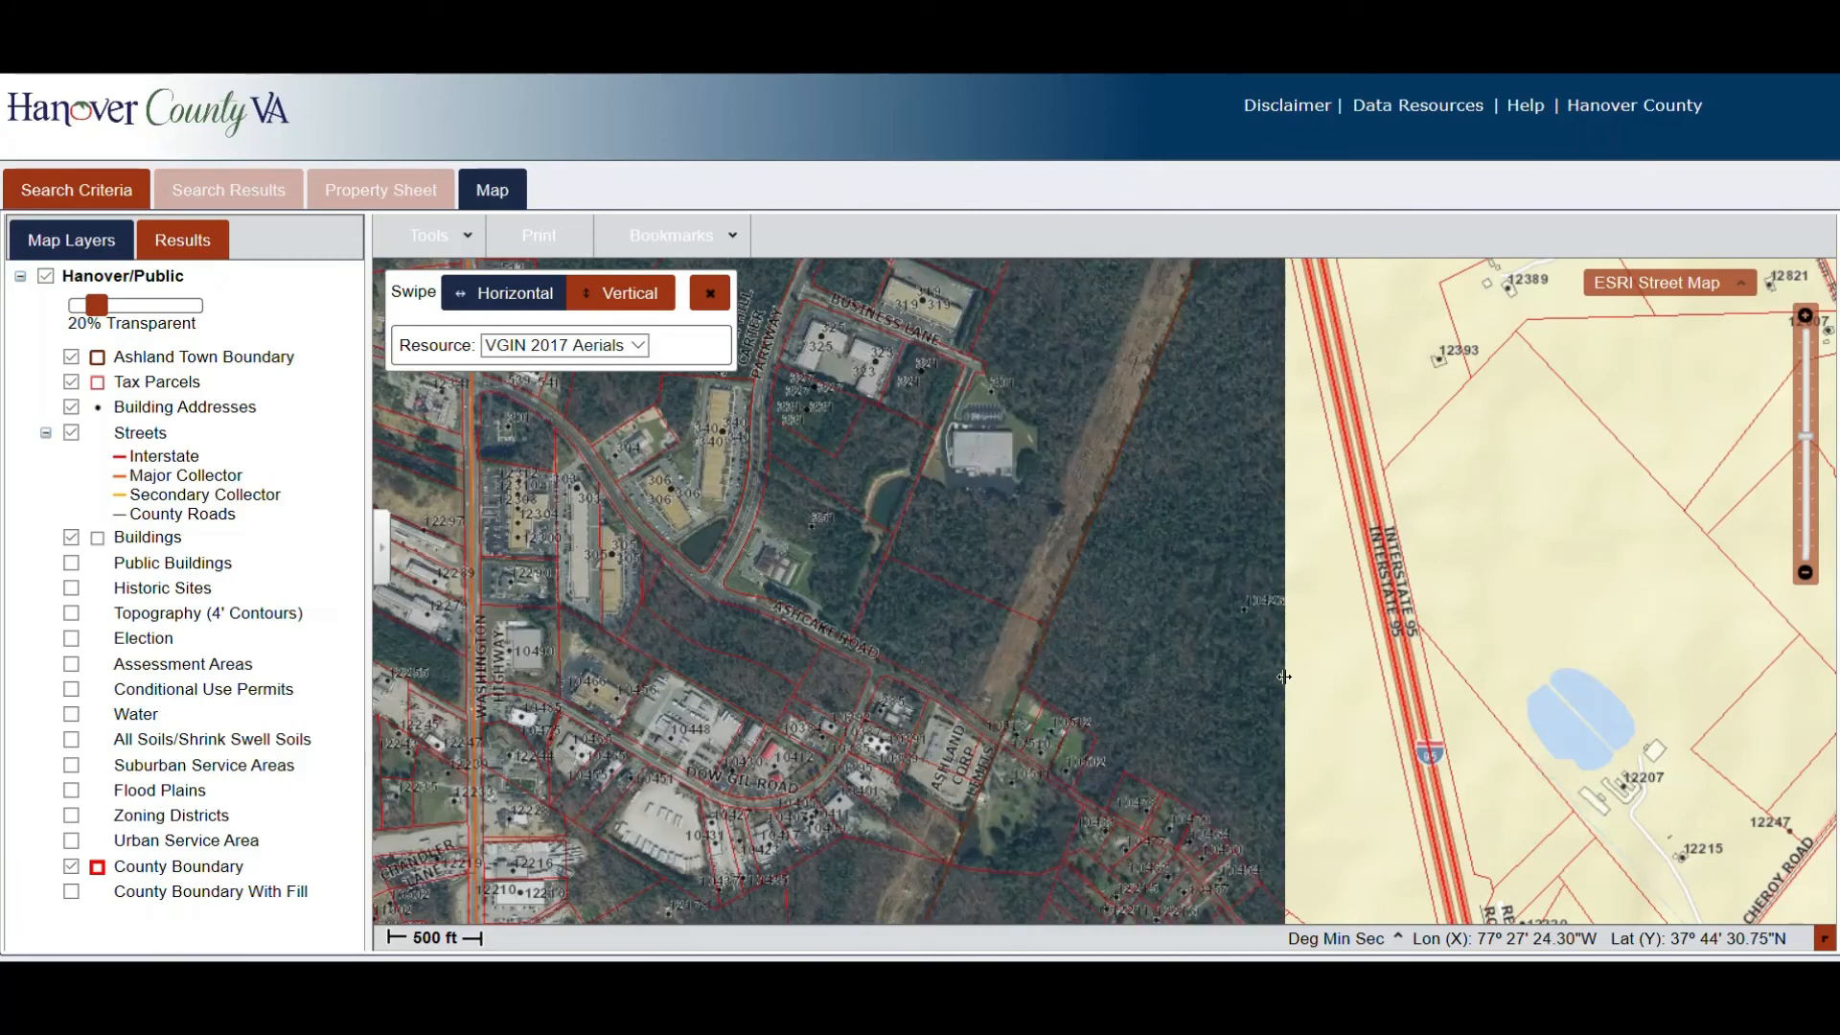
left_click_drag(1278, 677, 1134, 663)
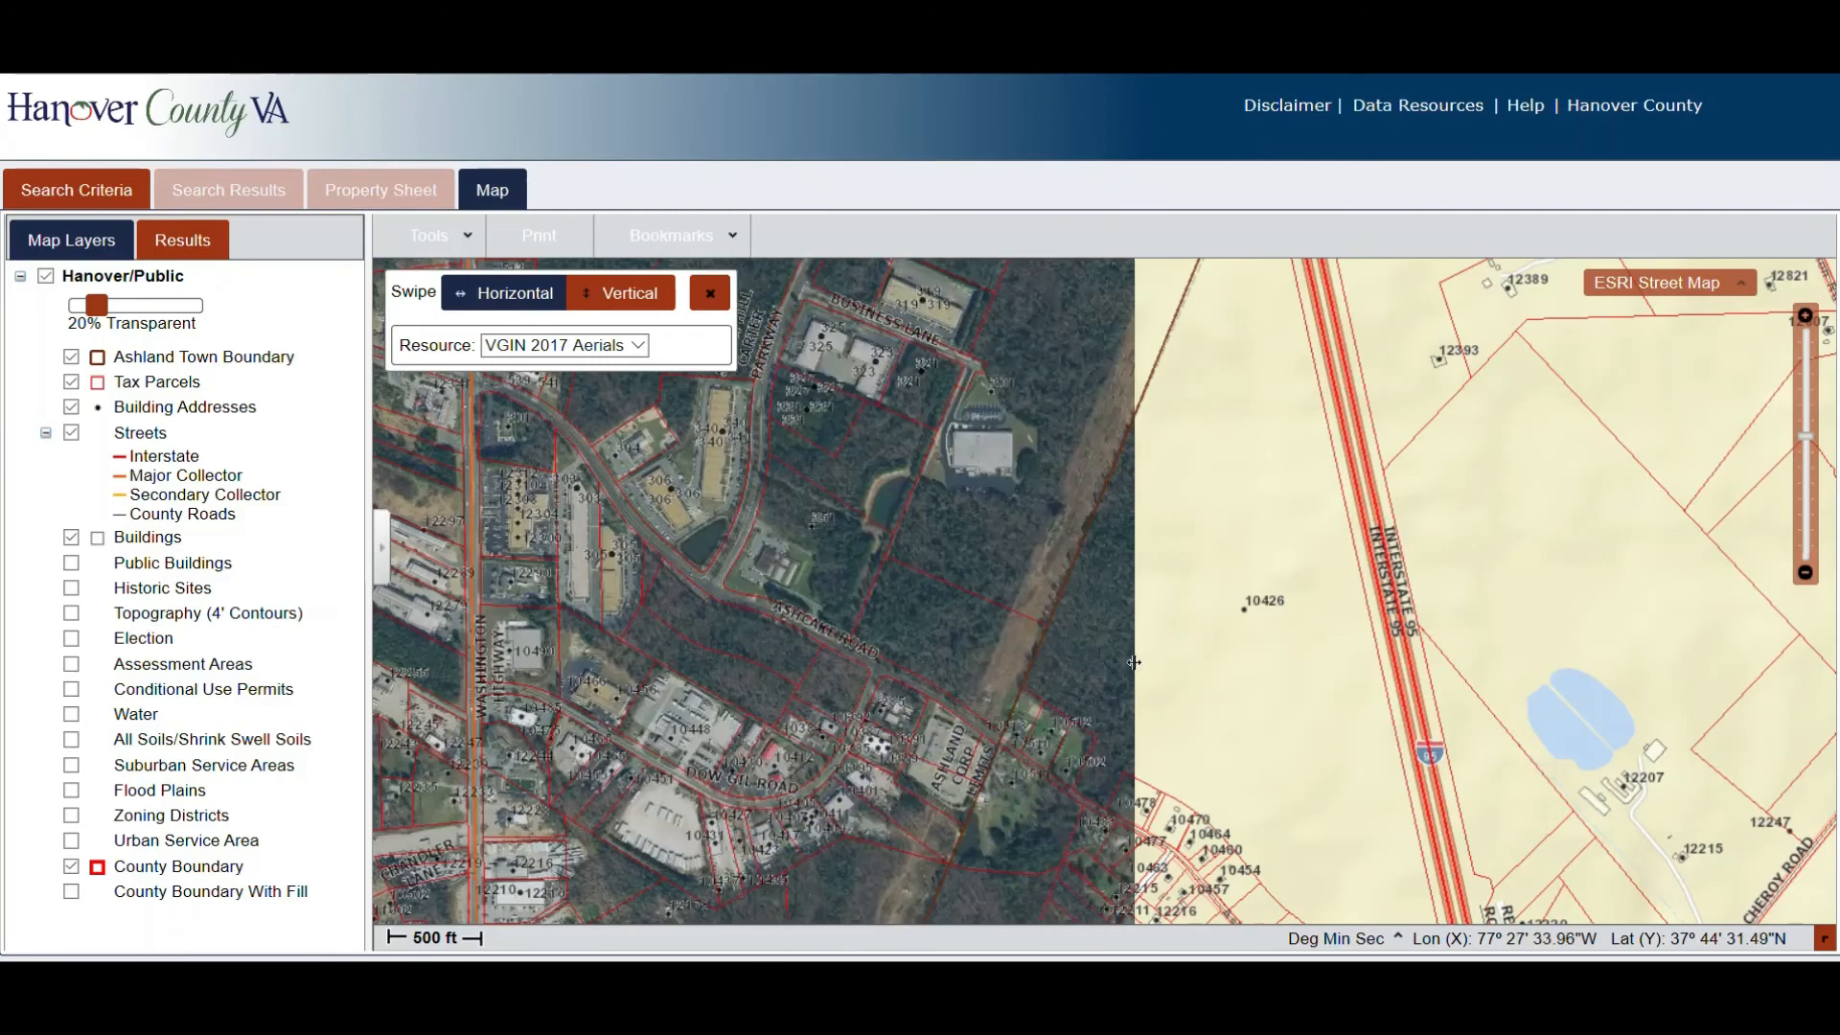
left_click(637, 295)
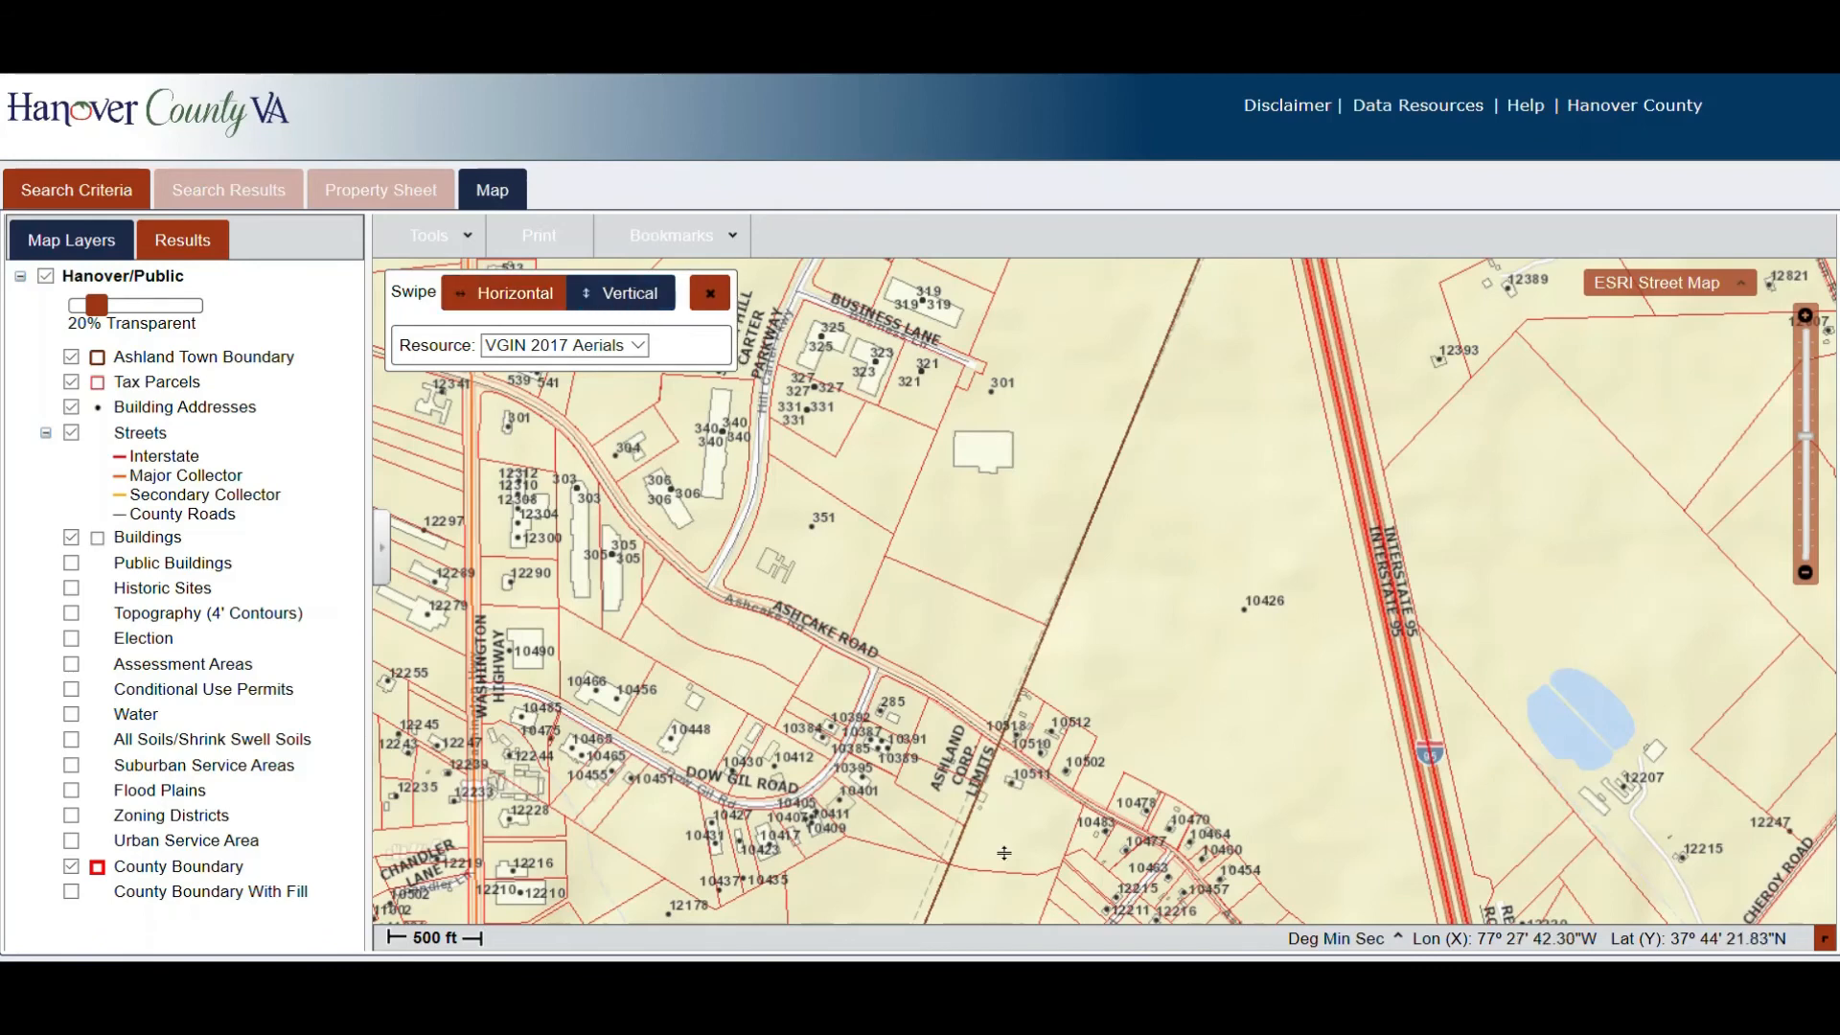
left_click_drag(1004, 853, 1106, 795)
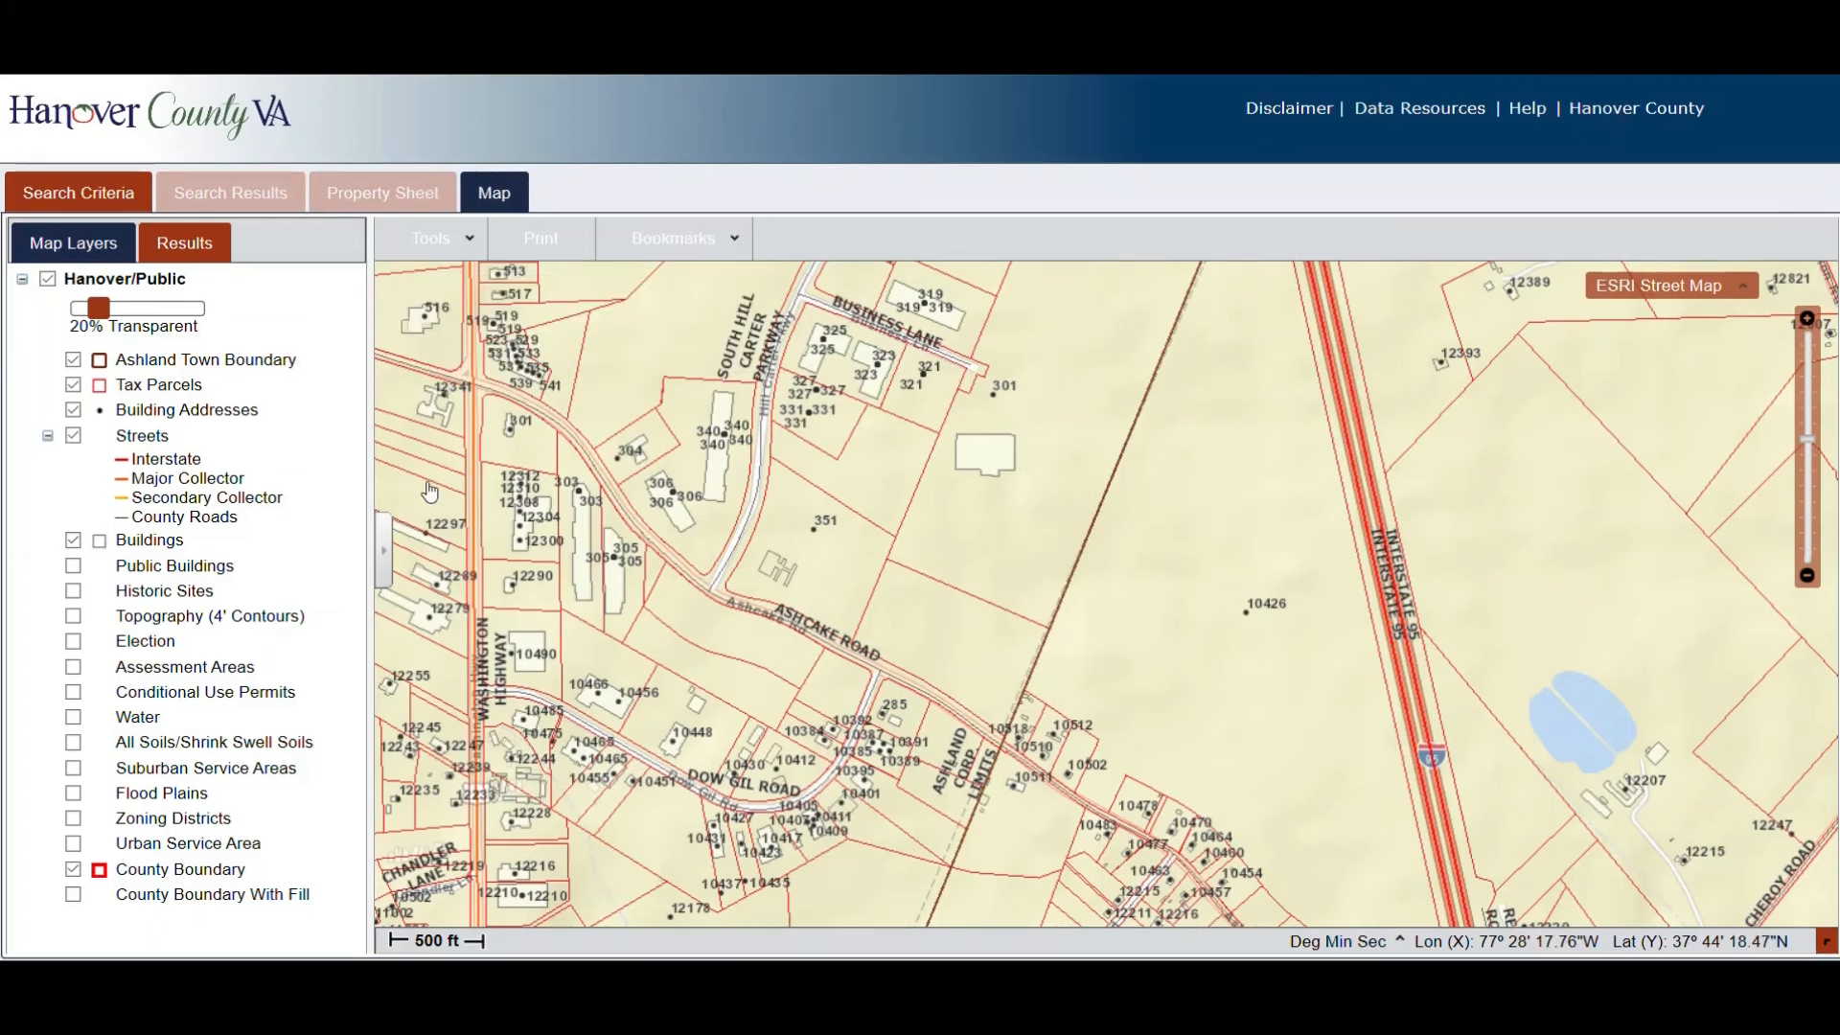
Examine the Zoom to XY tool's unit options and try running it without coordinates, keeping Decimal Degrees, and close it.
left_click(432, 239)
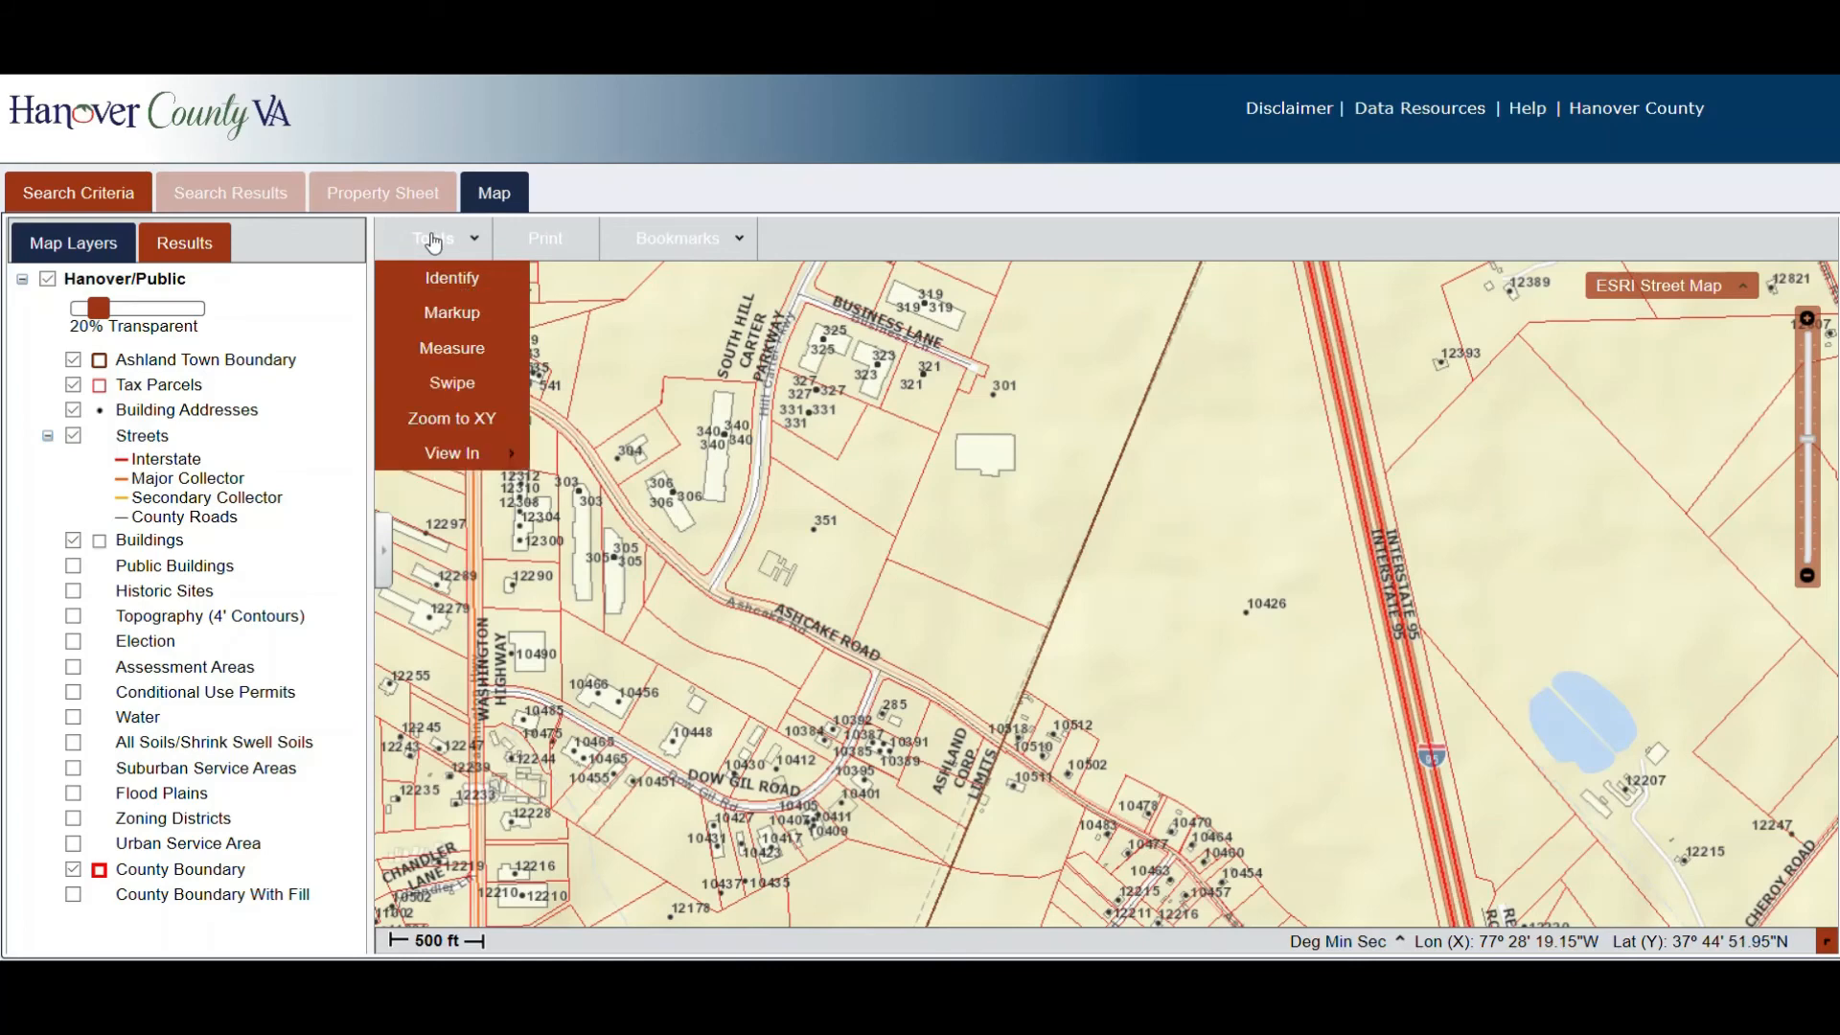
left_click(475, 421)
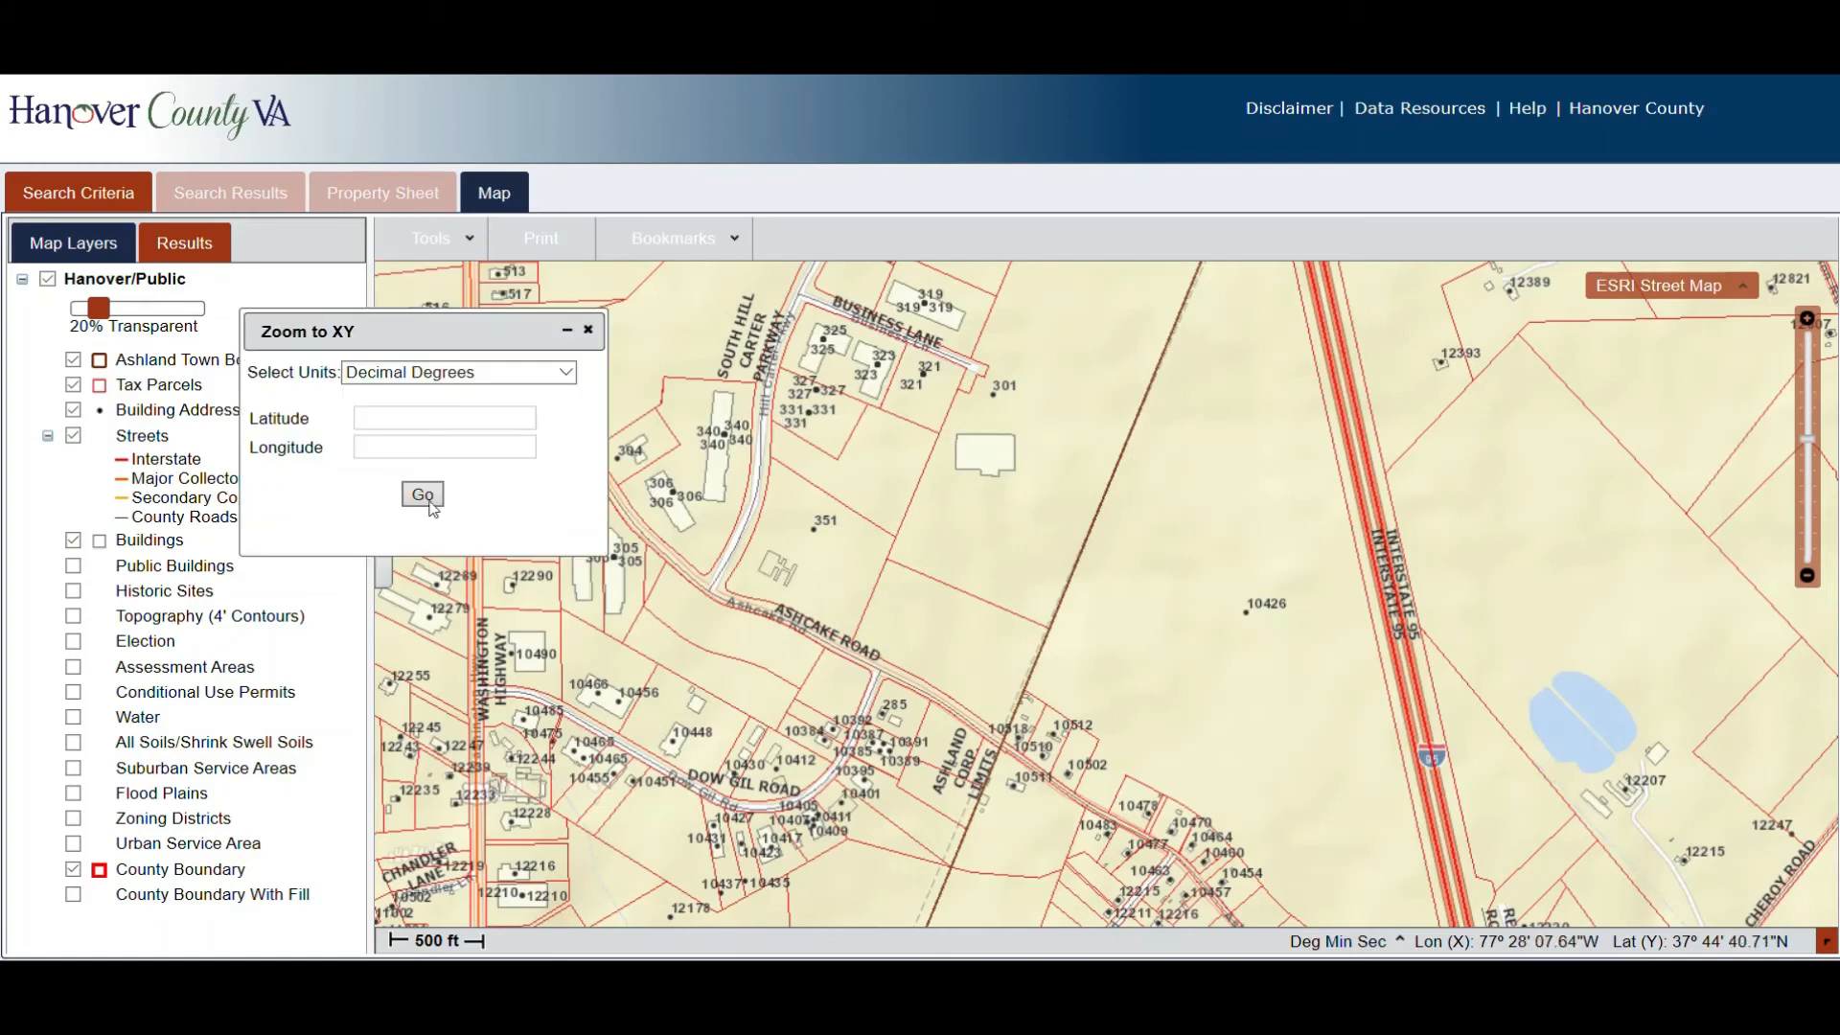
left_click(567, 376)
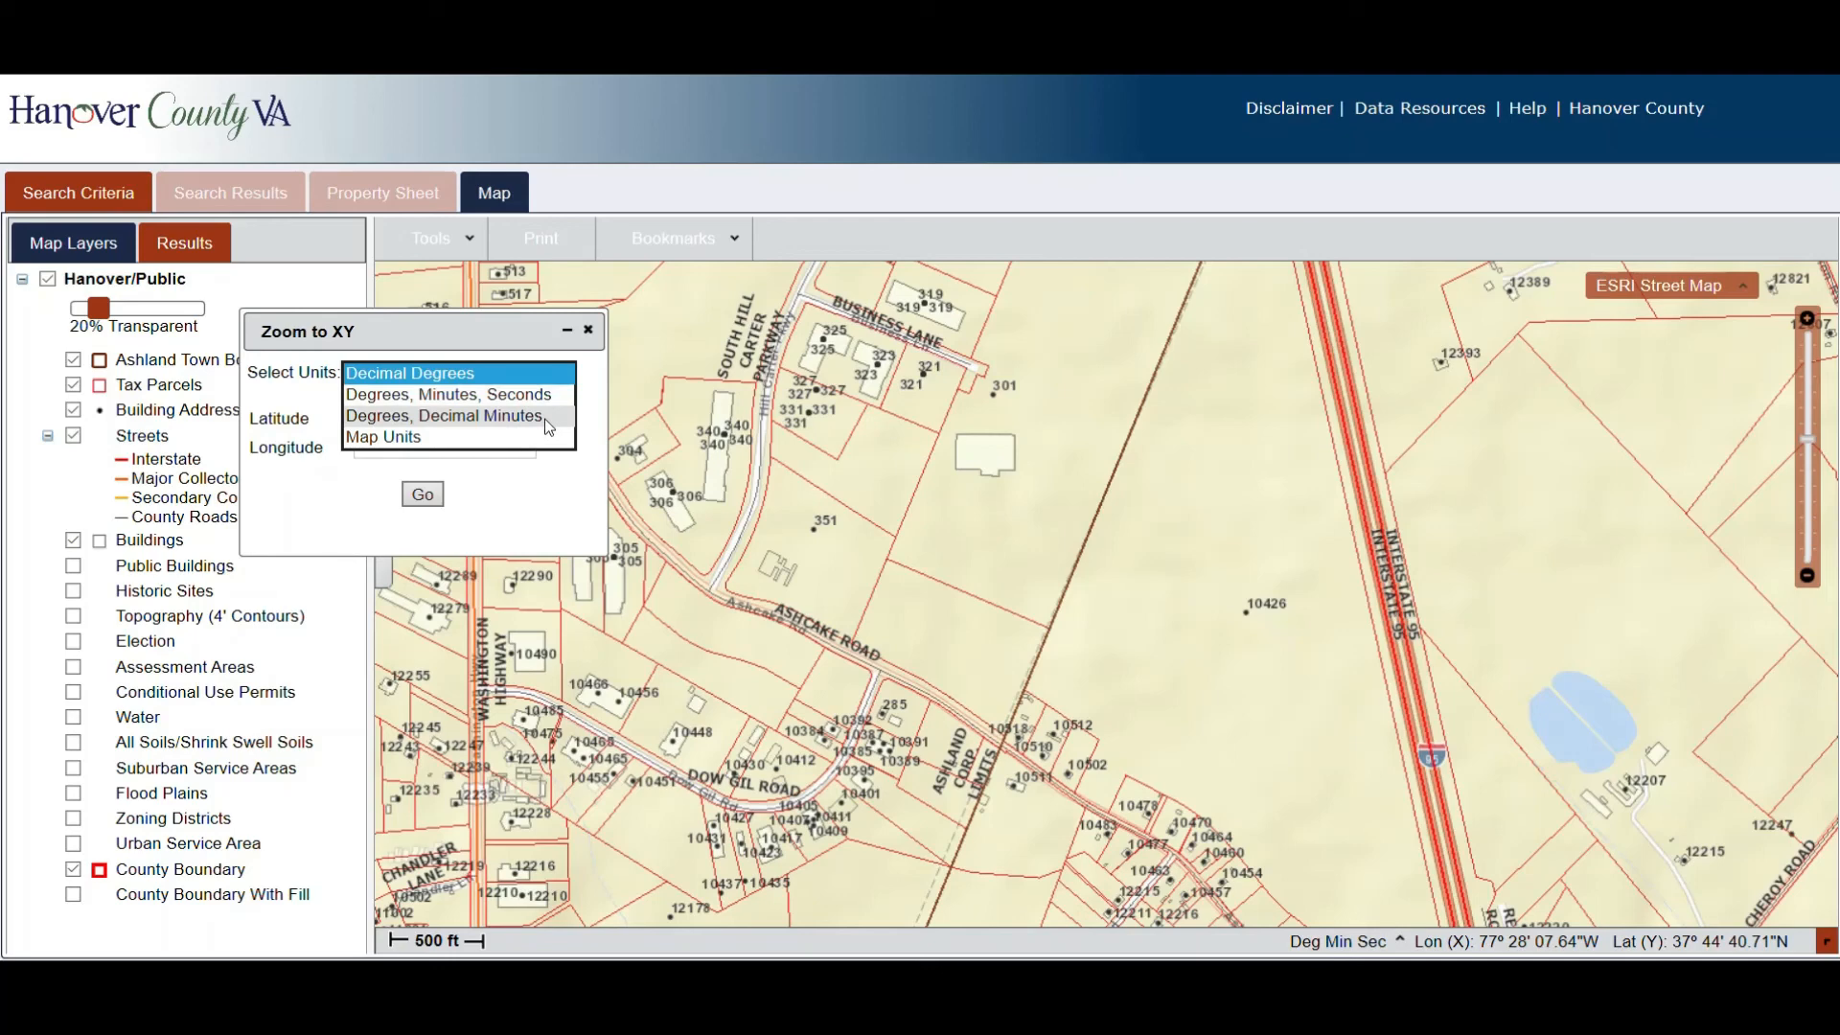
left_click(556, 515)
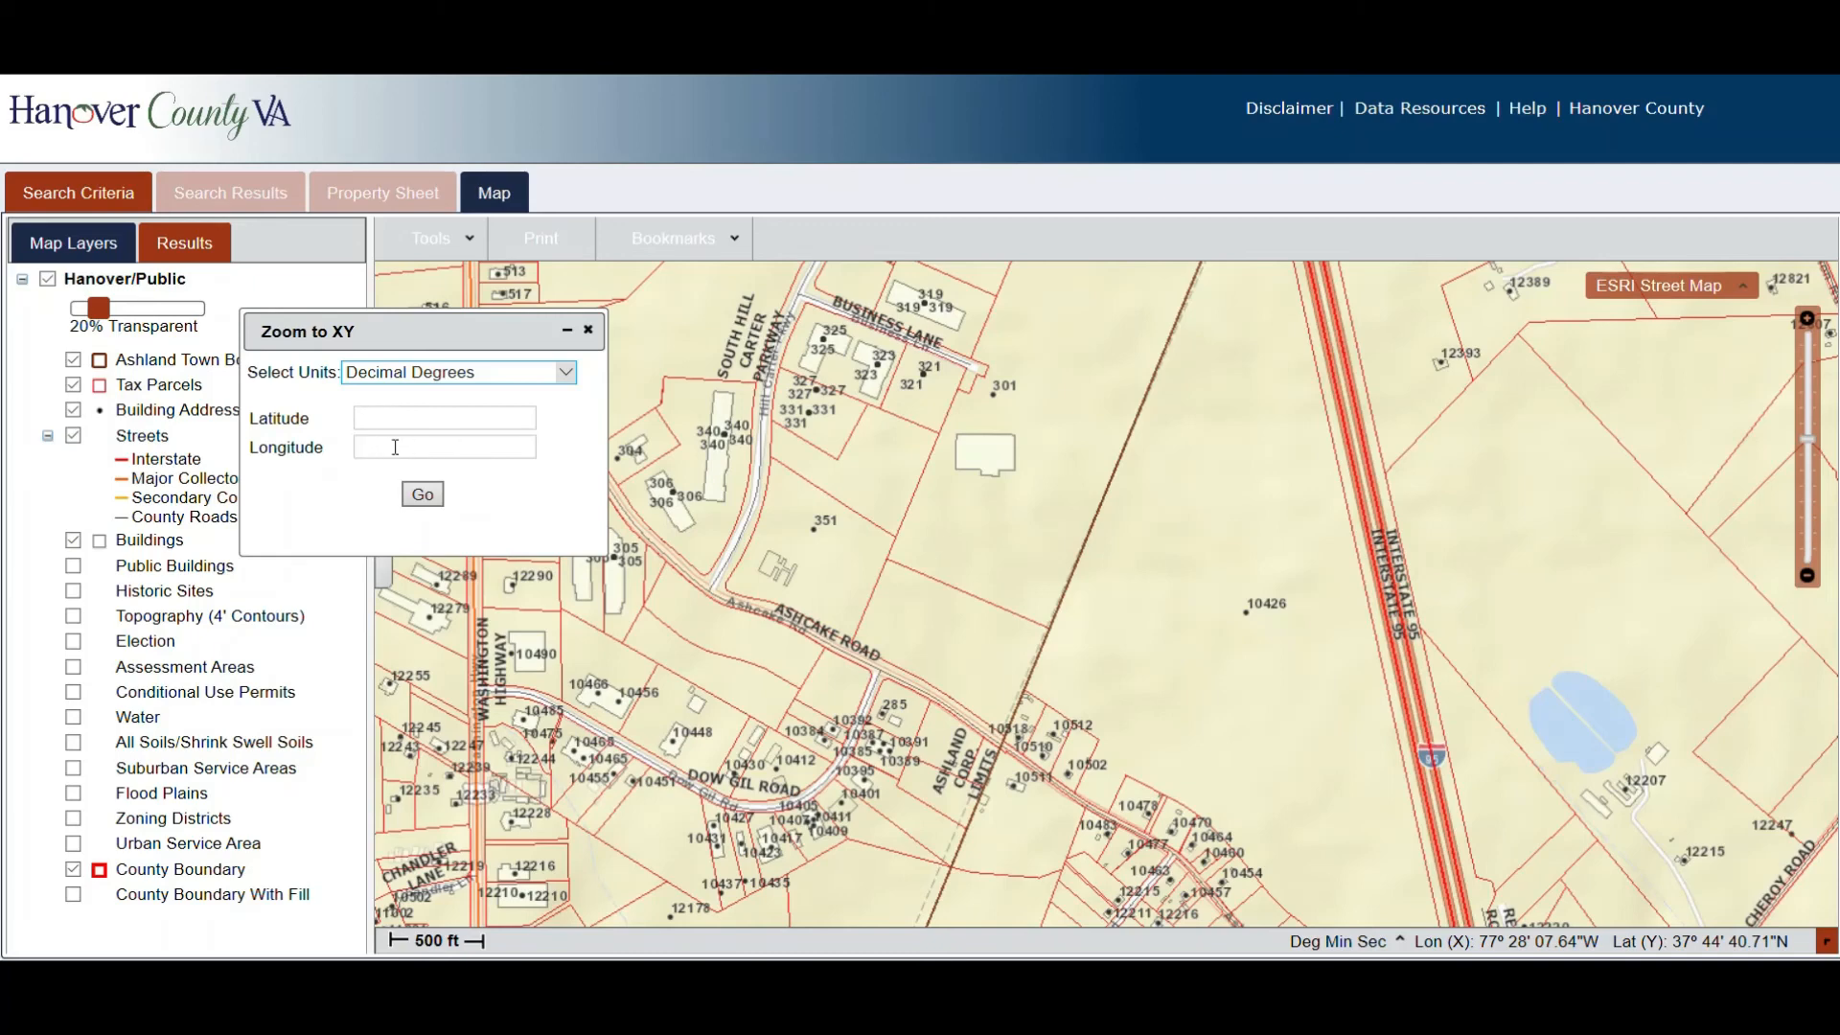
left_click(422, 494)
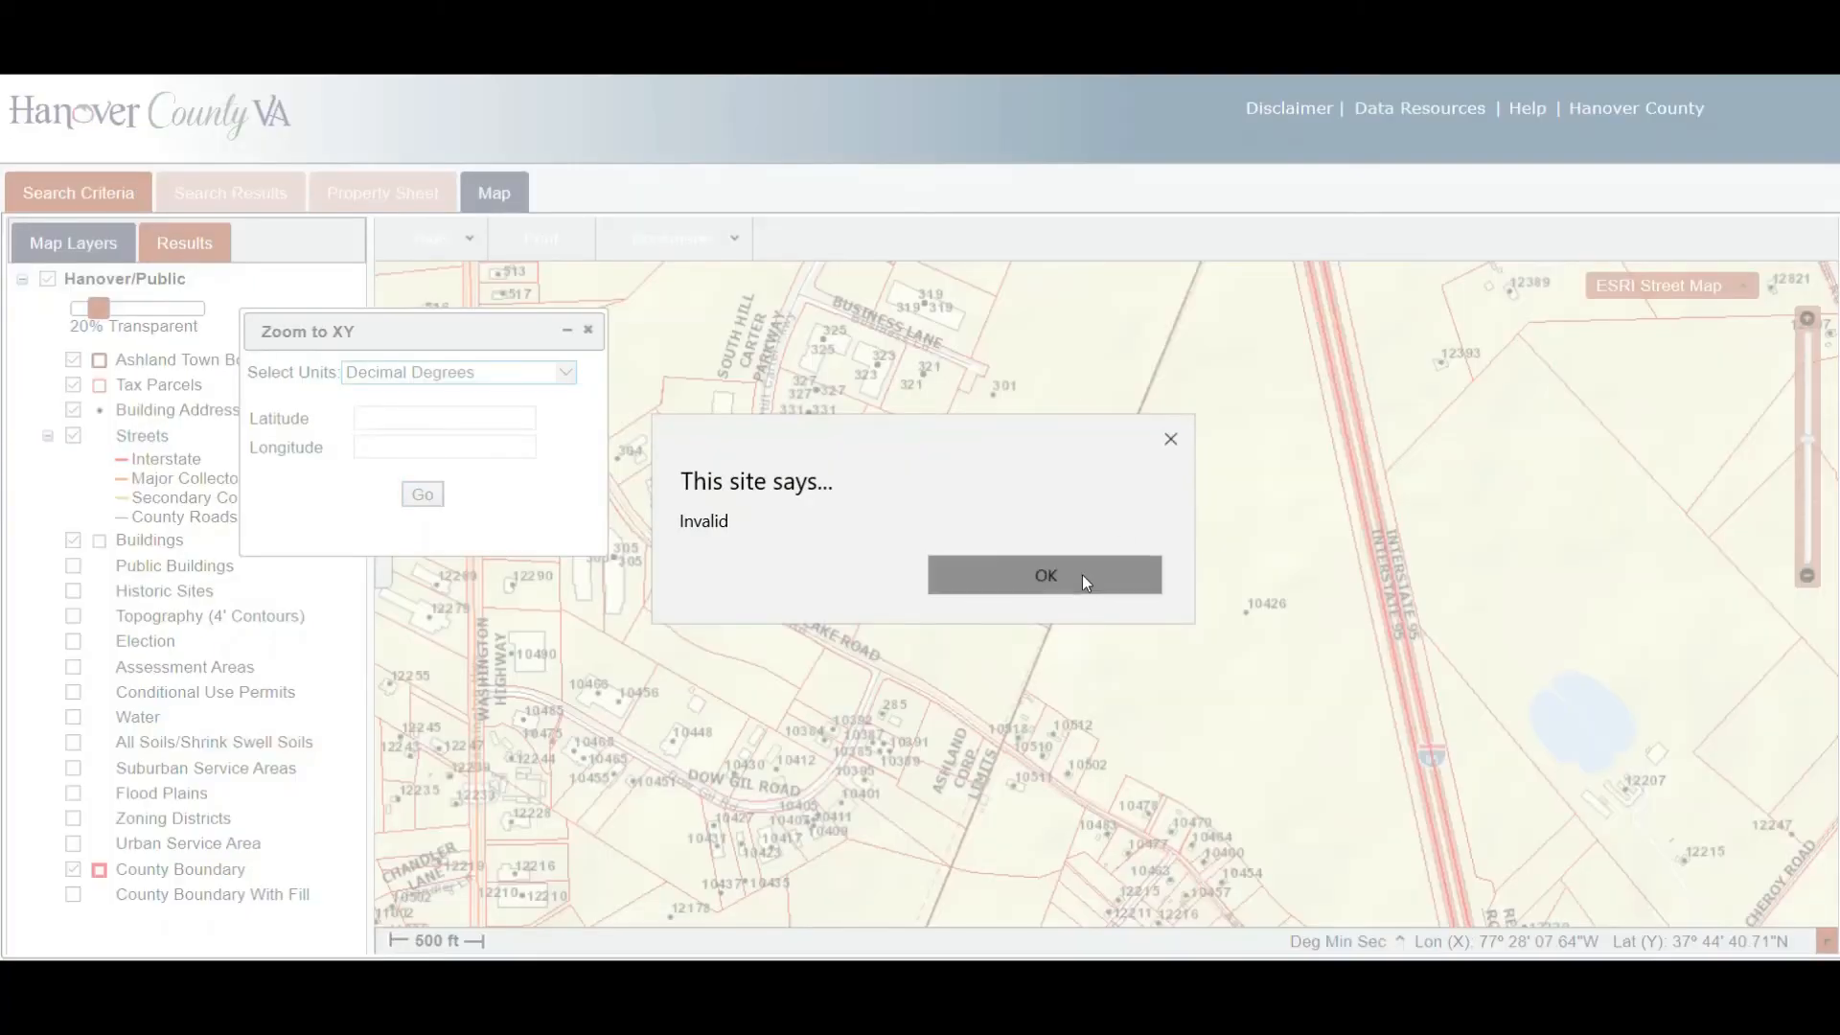
left_click(1085, 575)
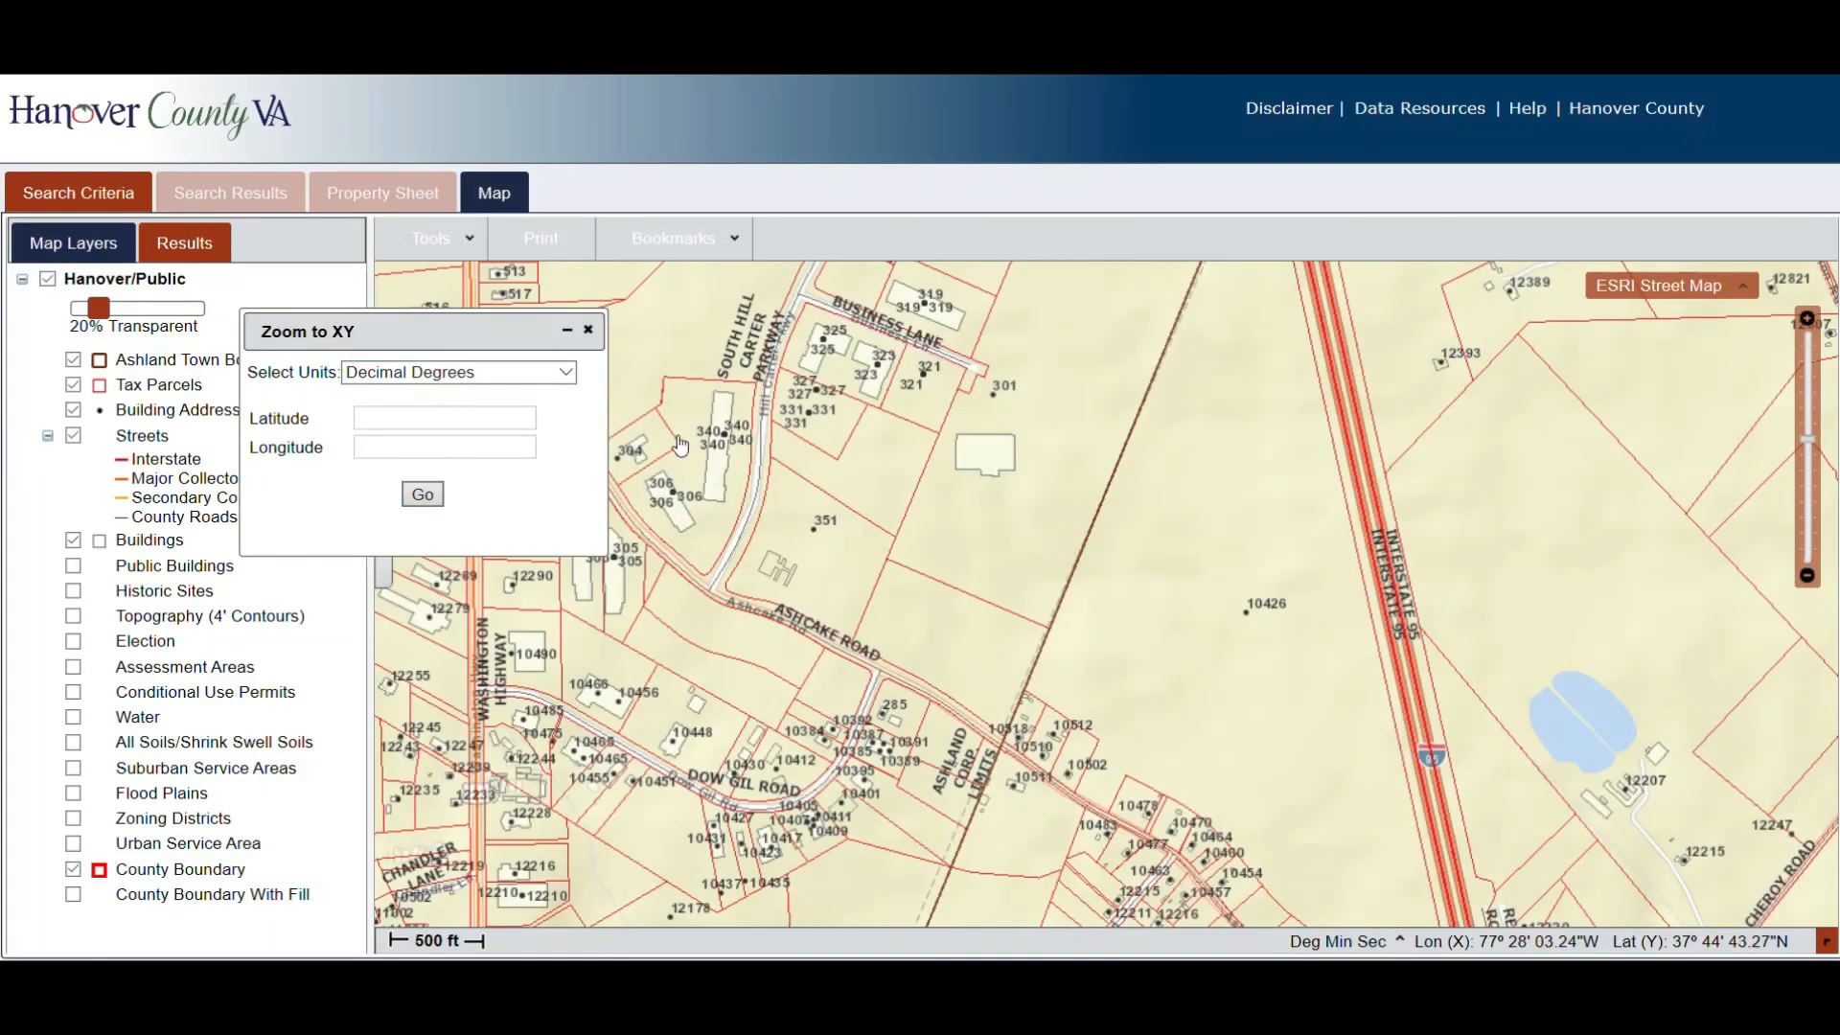
left_click(588, 332)
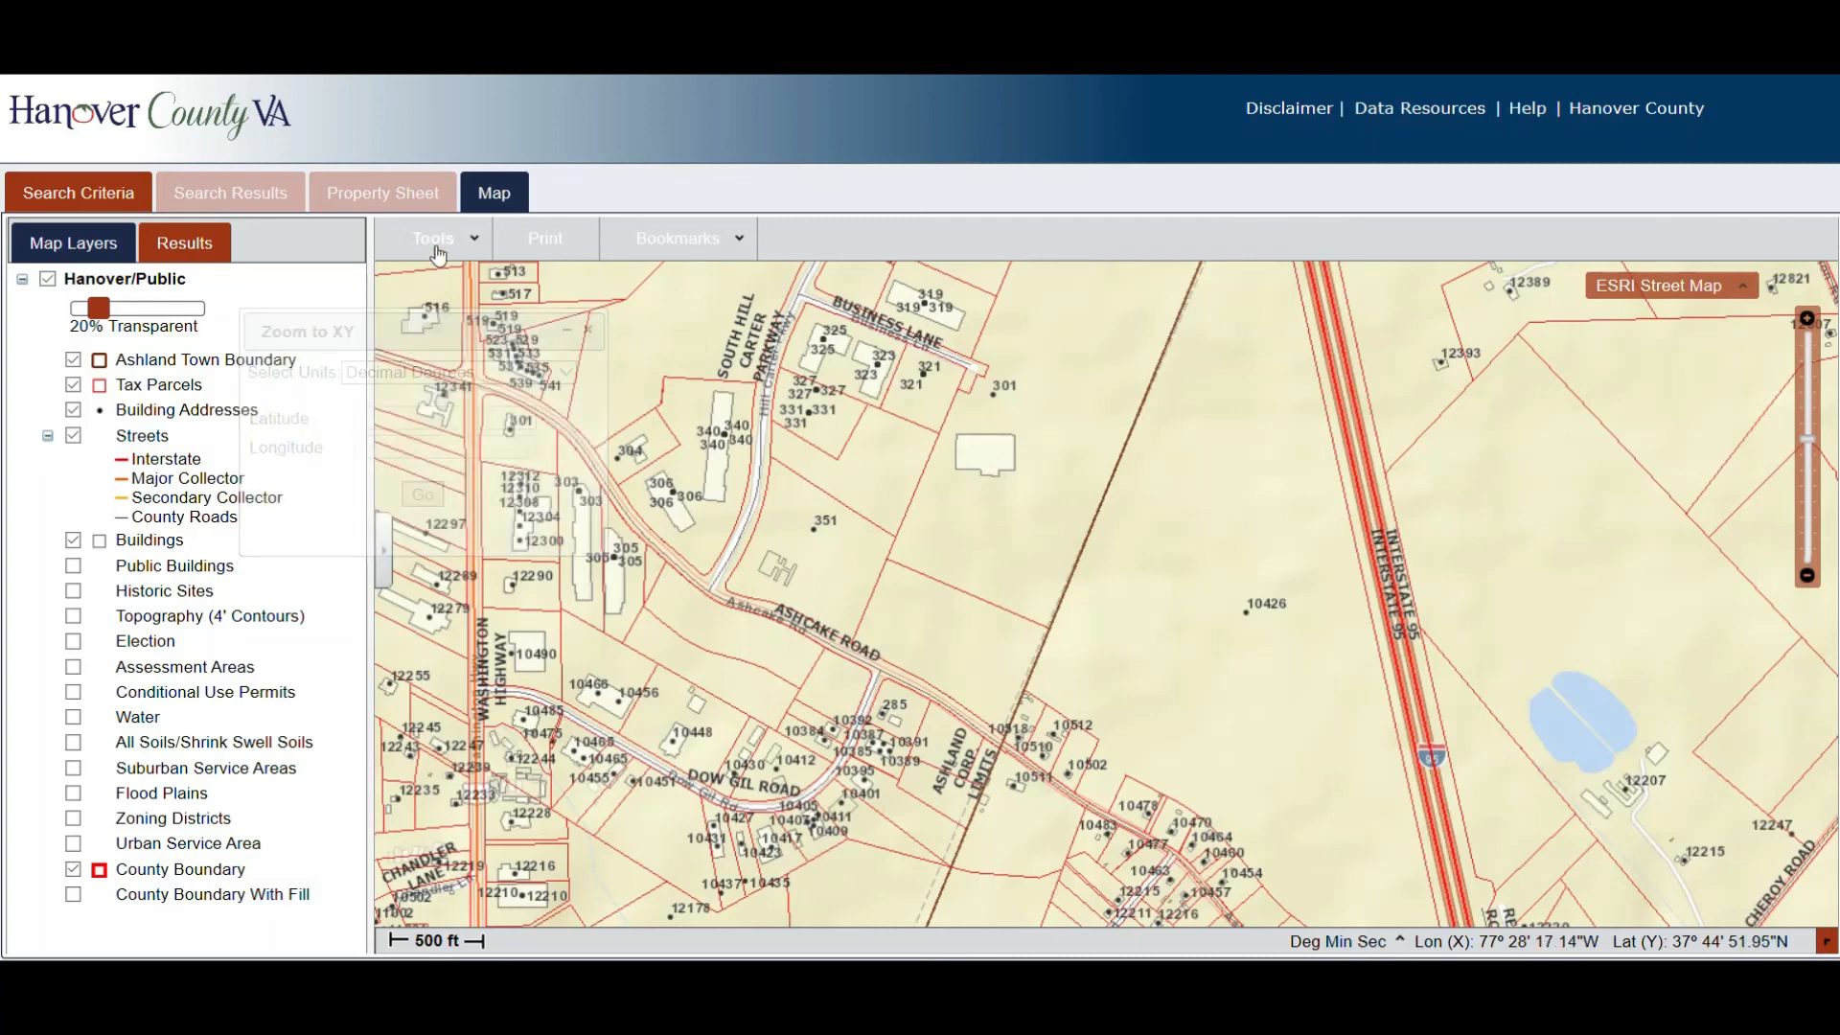
View the current map area in Google Maps as Roads.
left_click(428, 240)
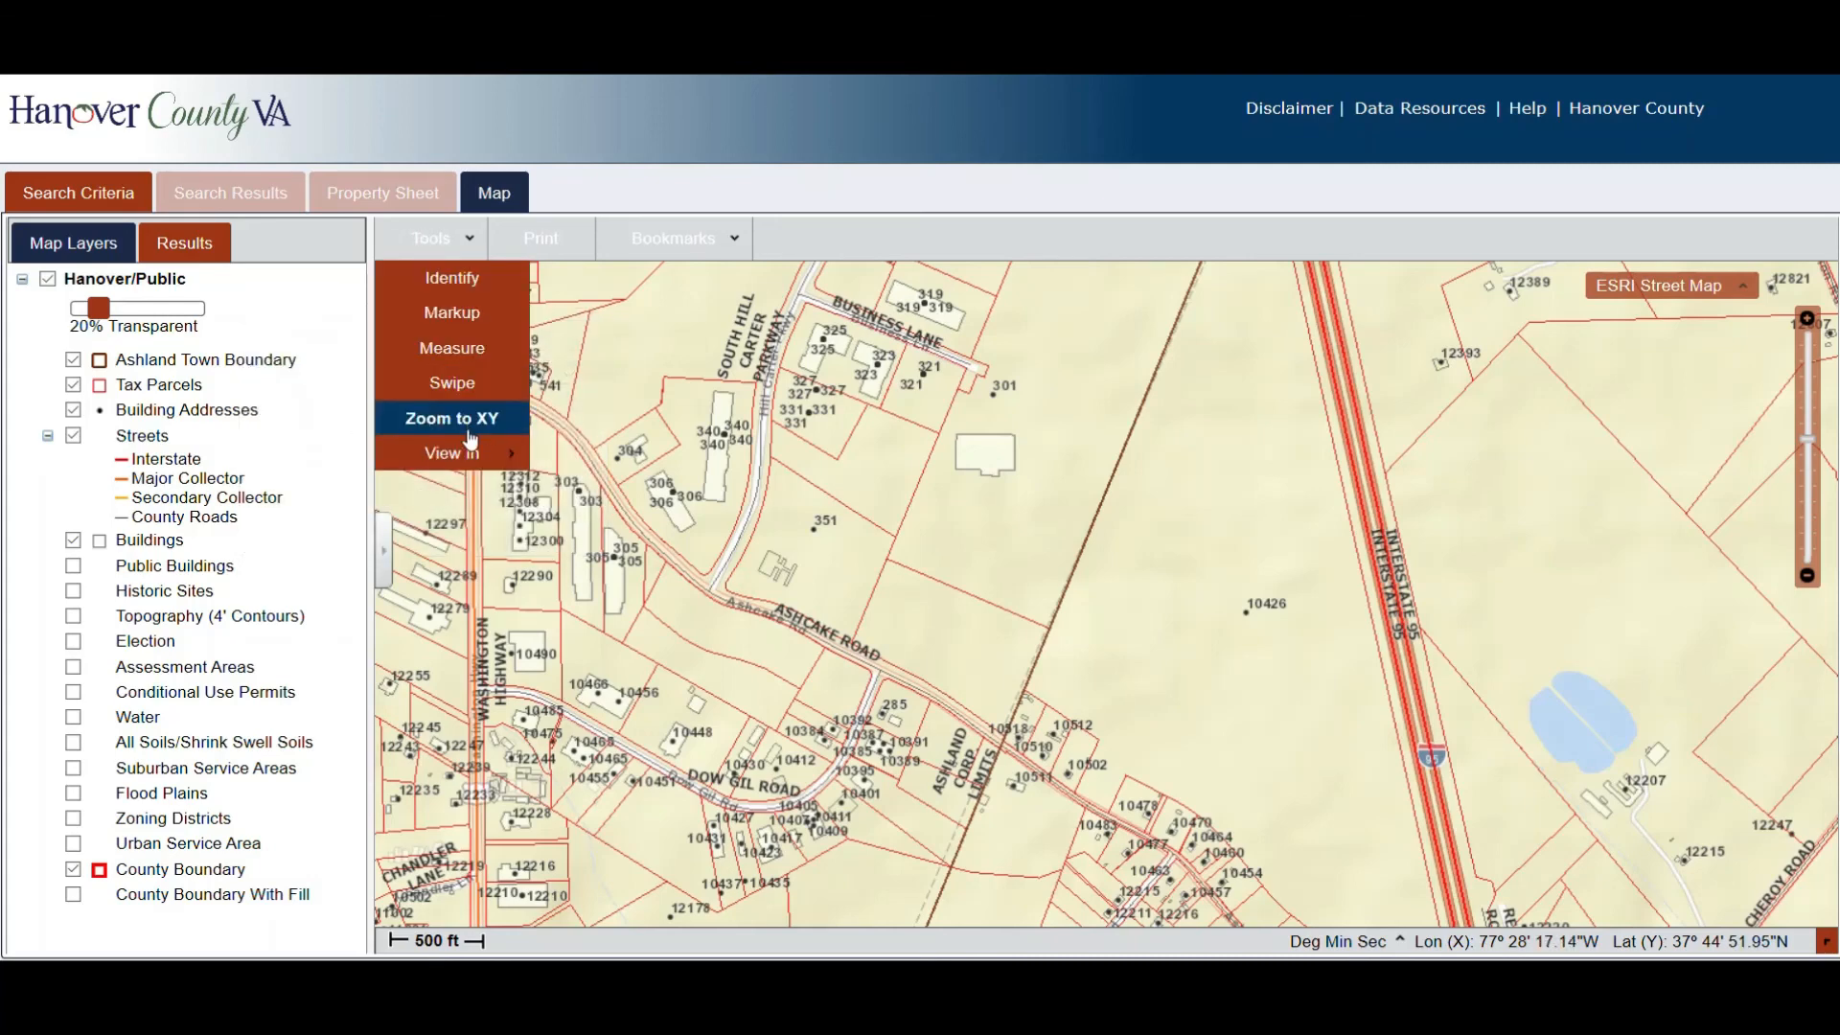
mouse_move(464, 457)
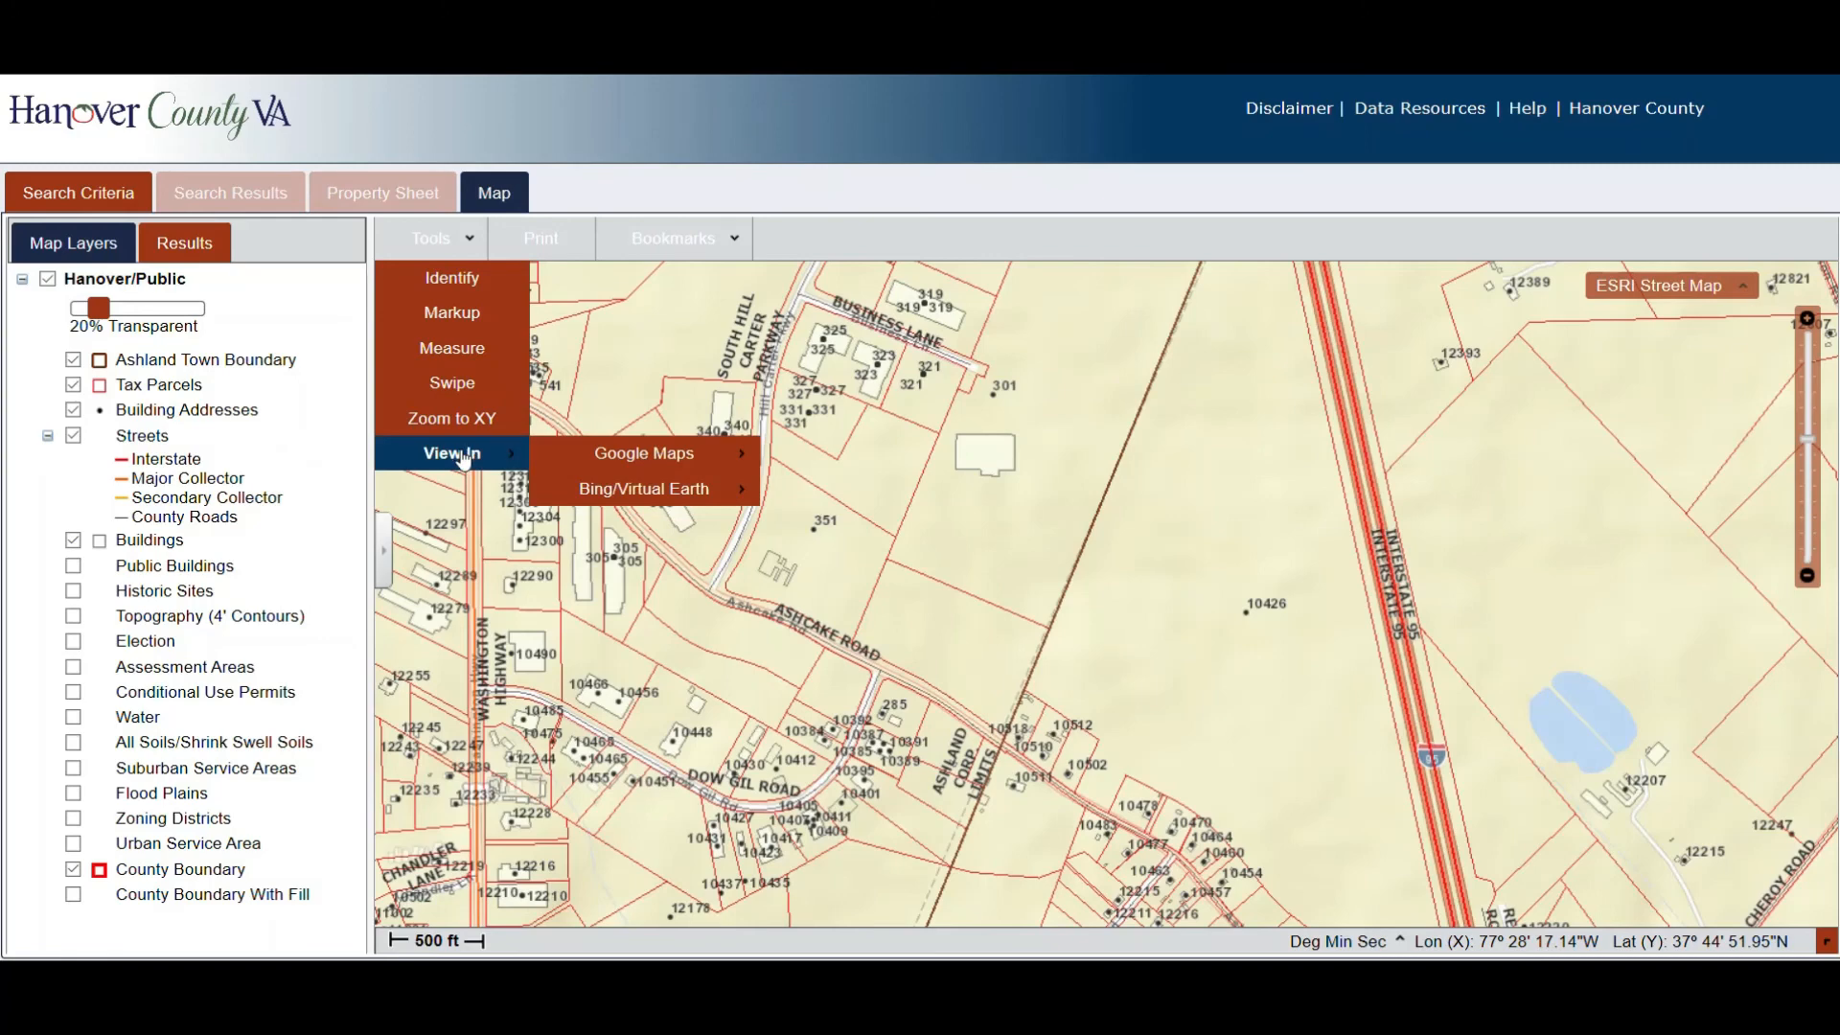
mouse_move(693, 464)
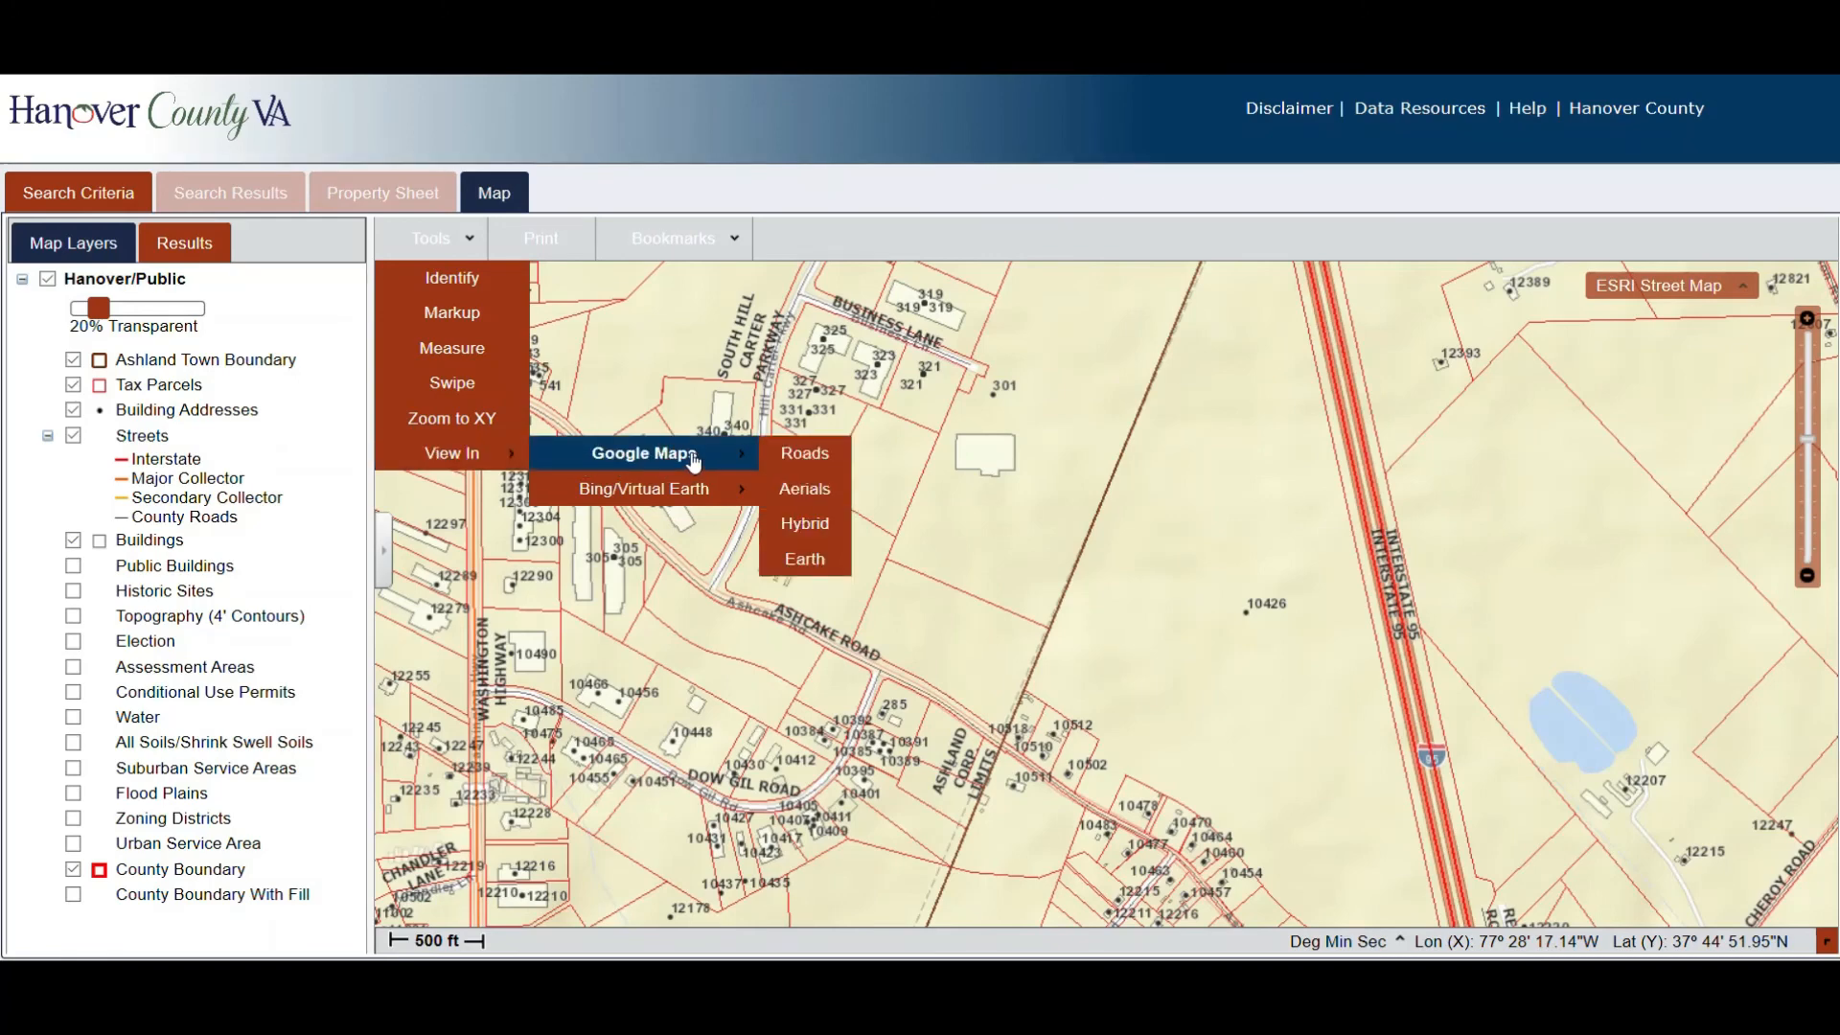
left_click(816, 454)
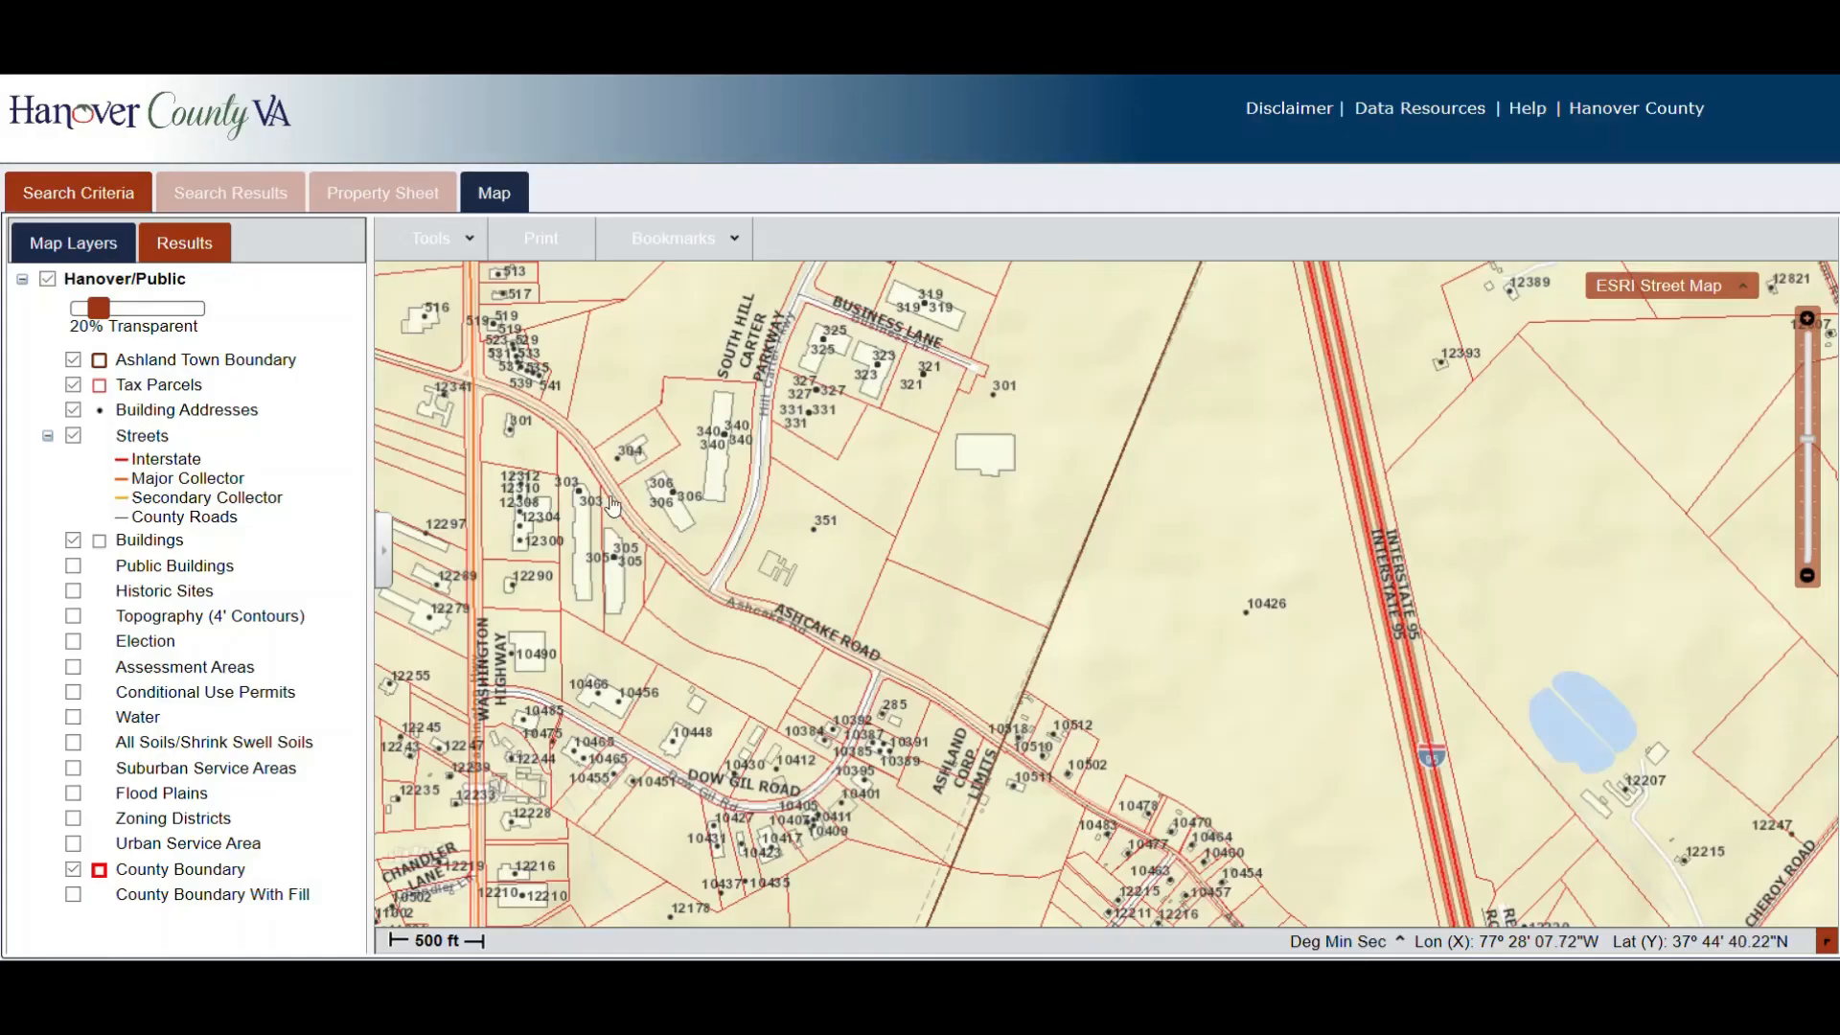
View the current map area in Bing/Virtual Earth as Aerials, and return to the county map.
left_click(435, 239)
mouse_move(462, 454)
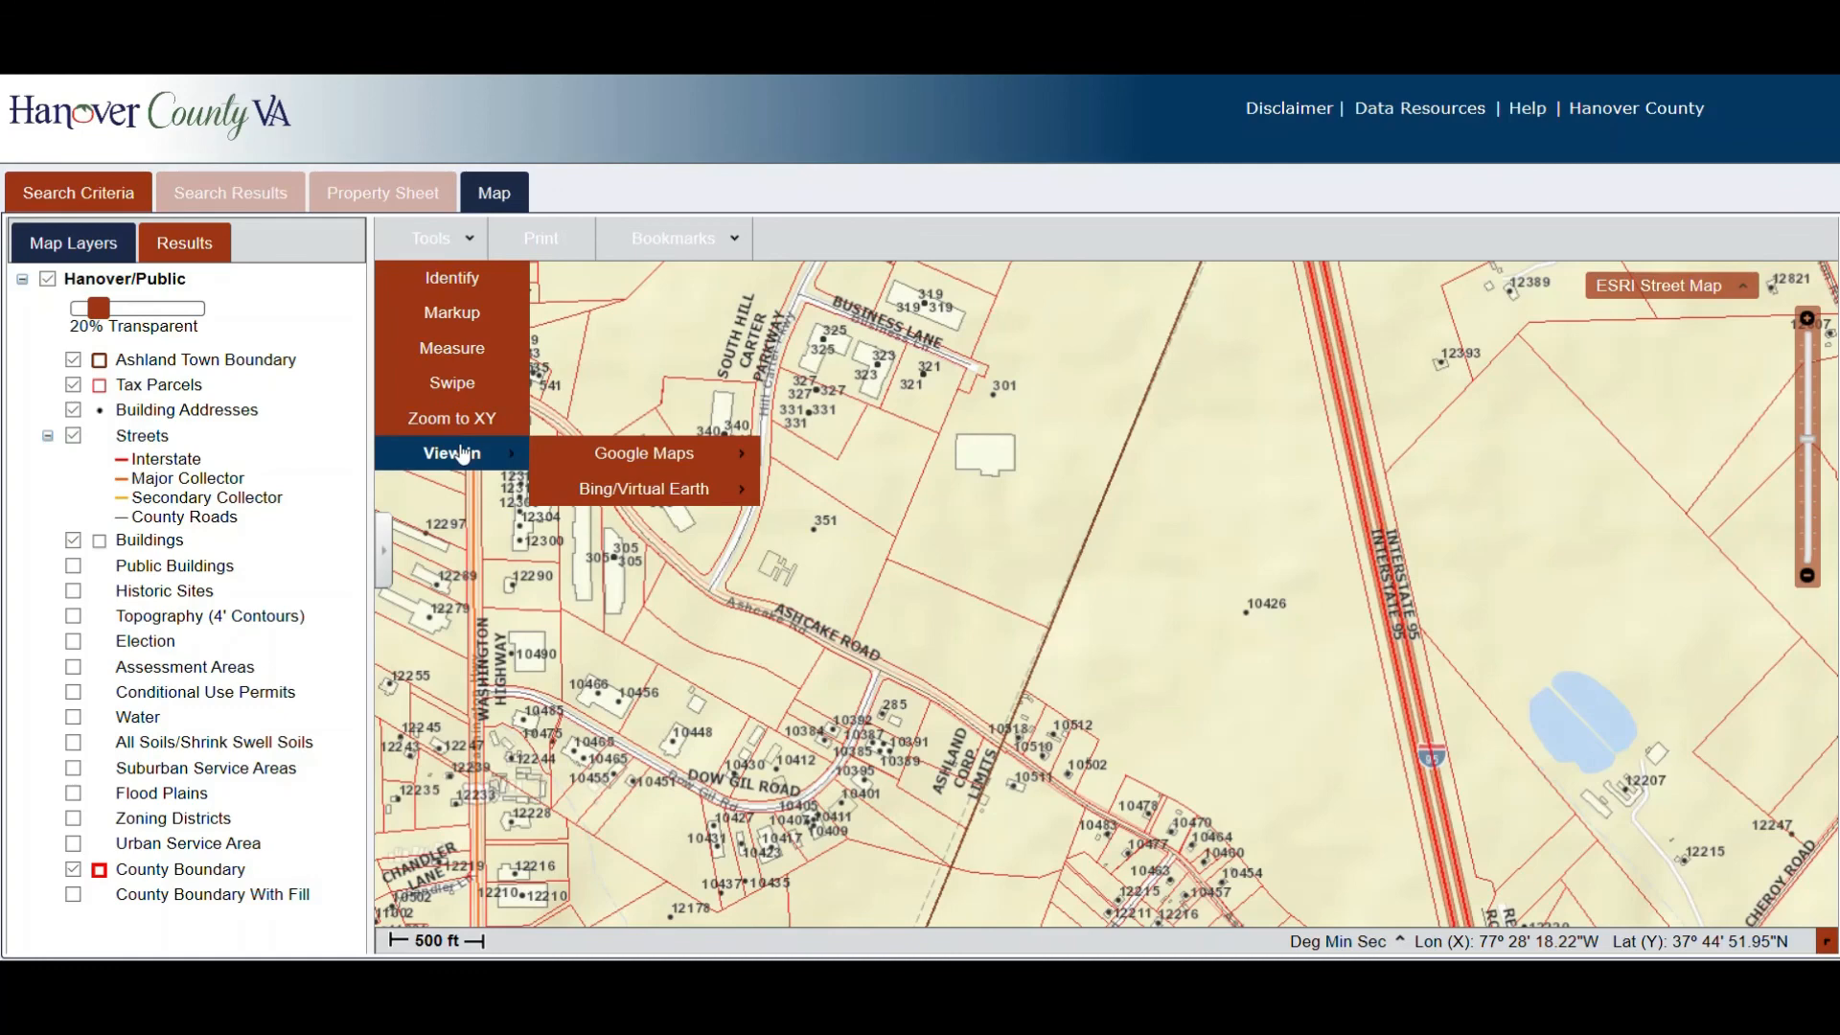
mouse_move(657, 498)
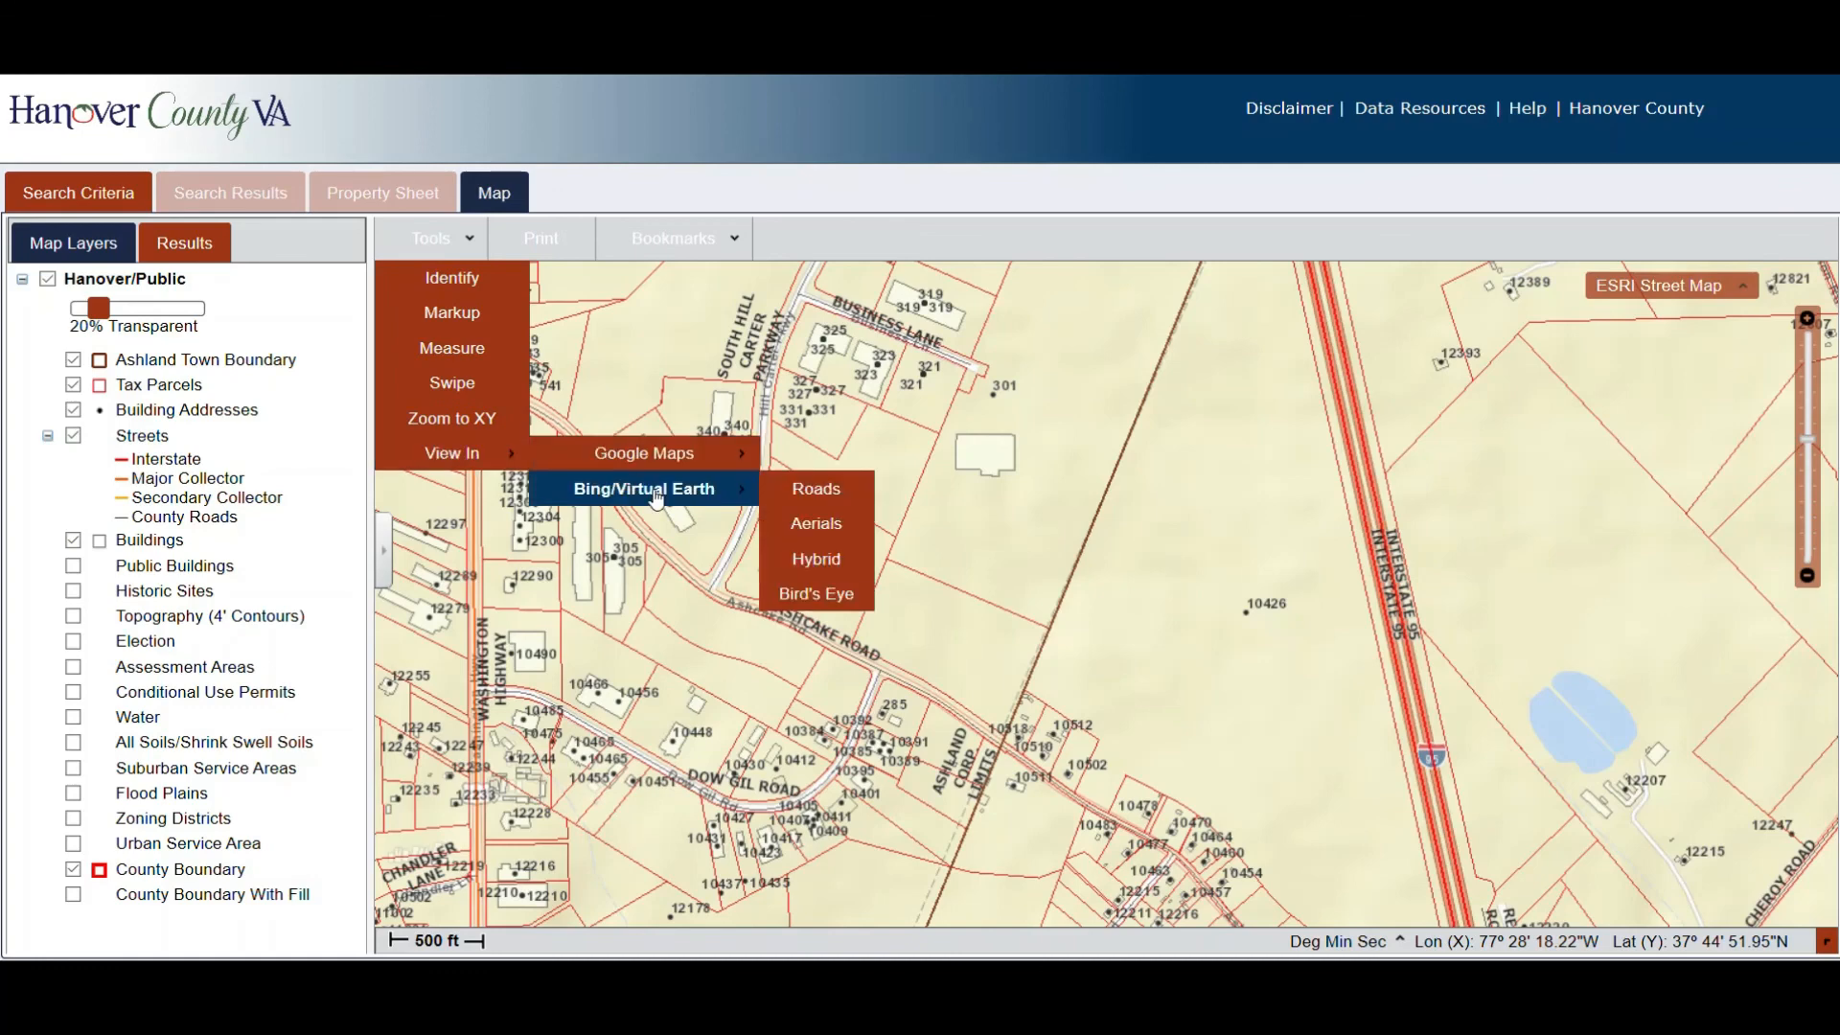
left_click(817, 525)
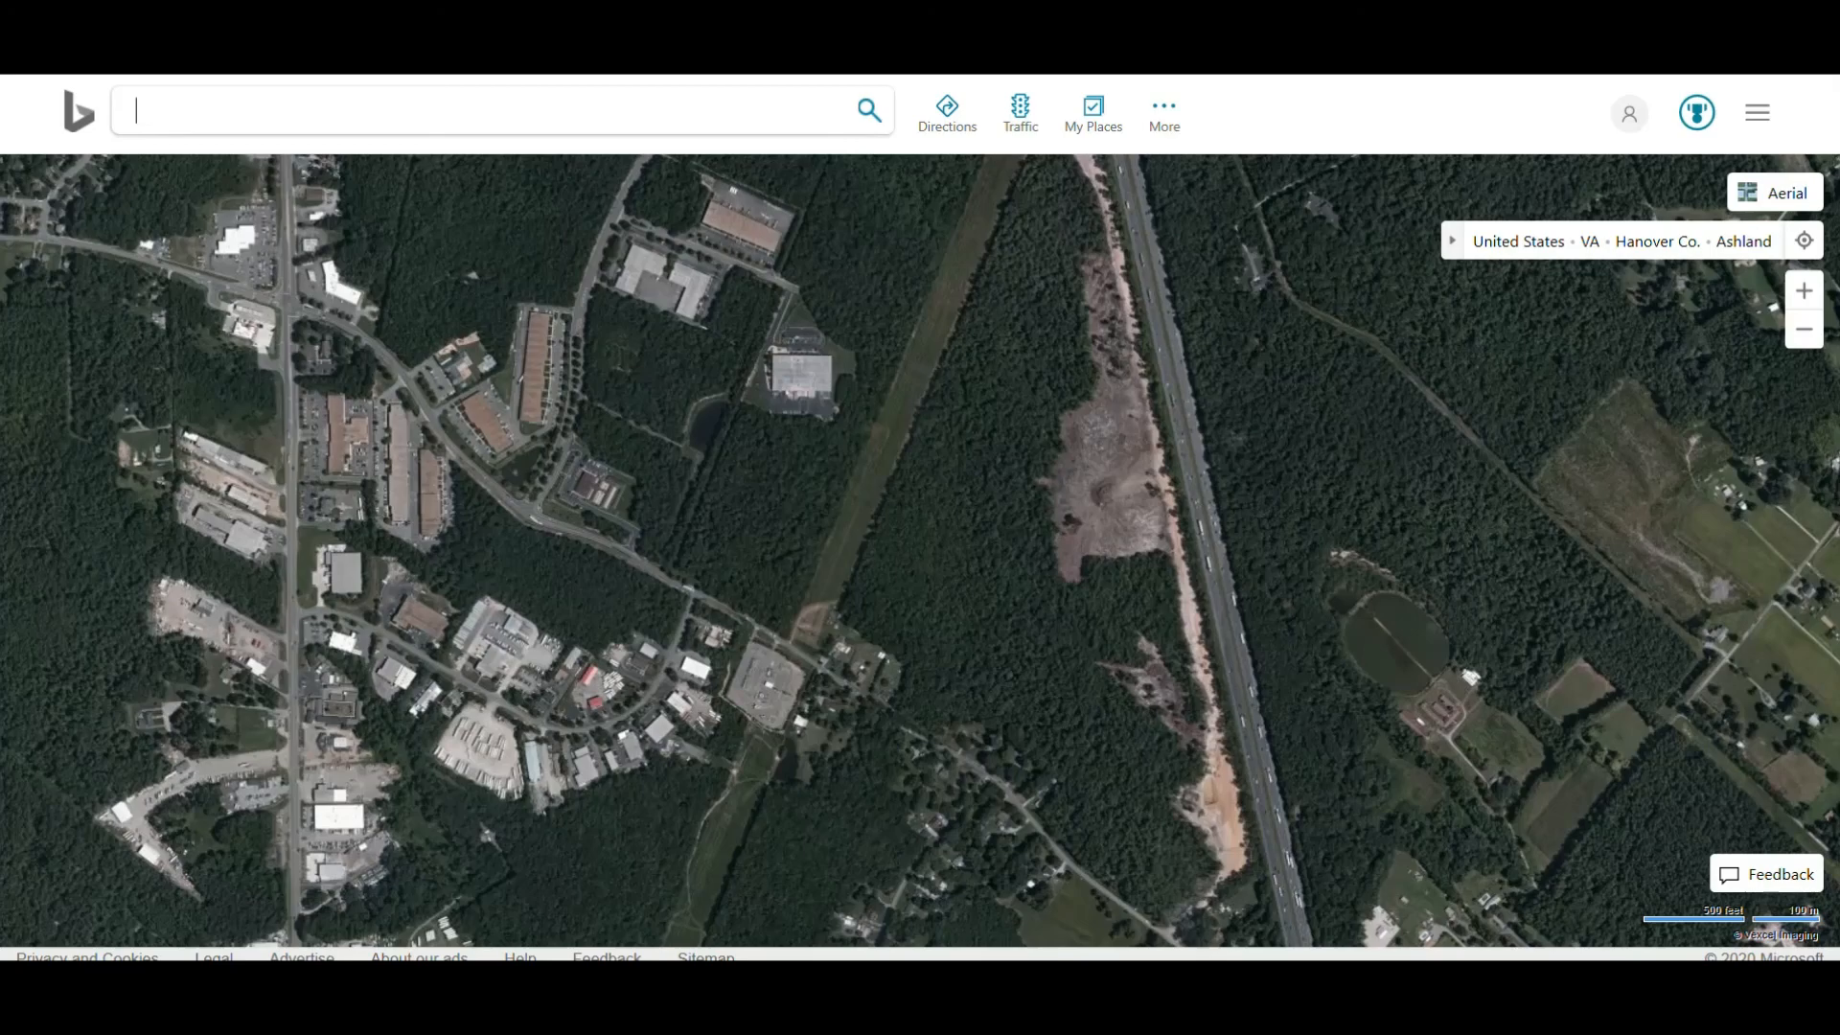
key("ctrl+w")
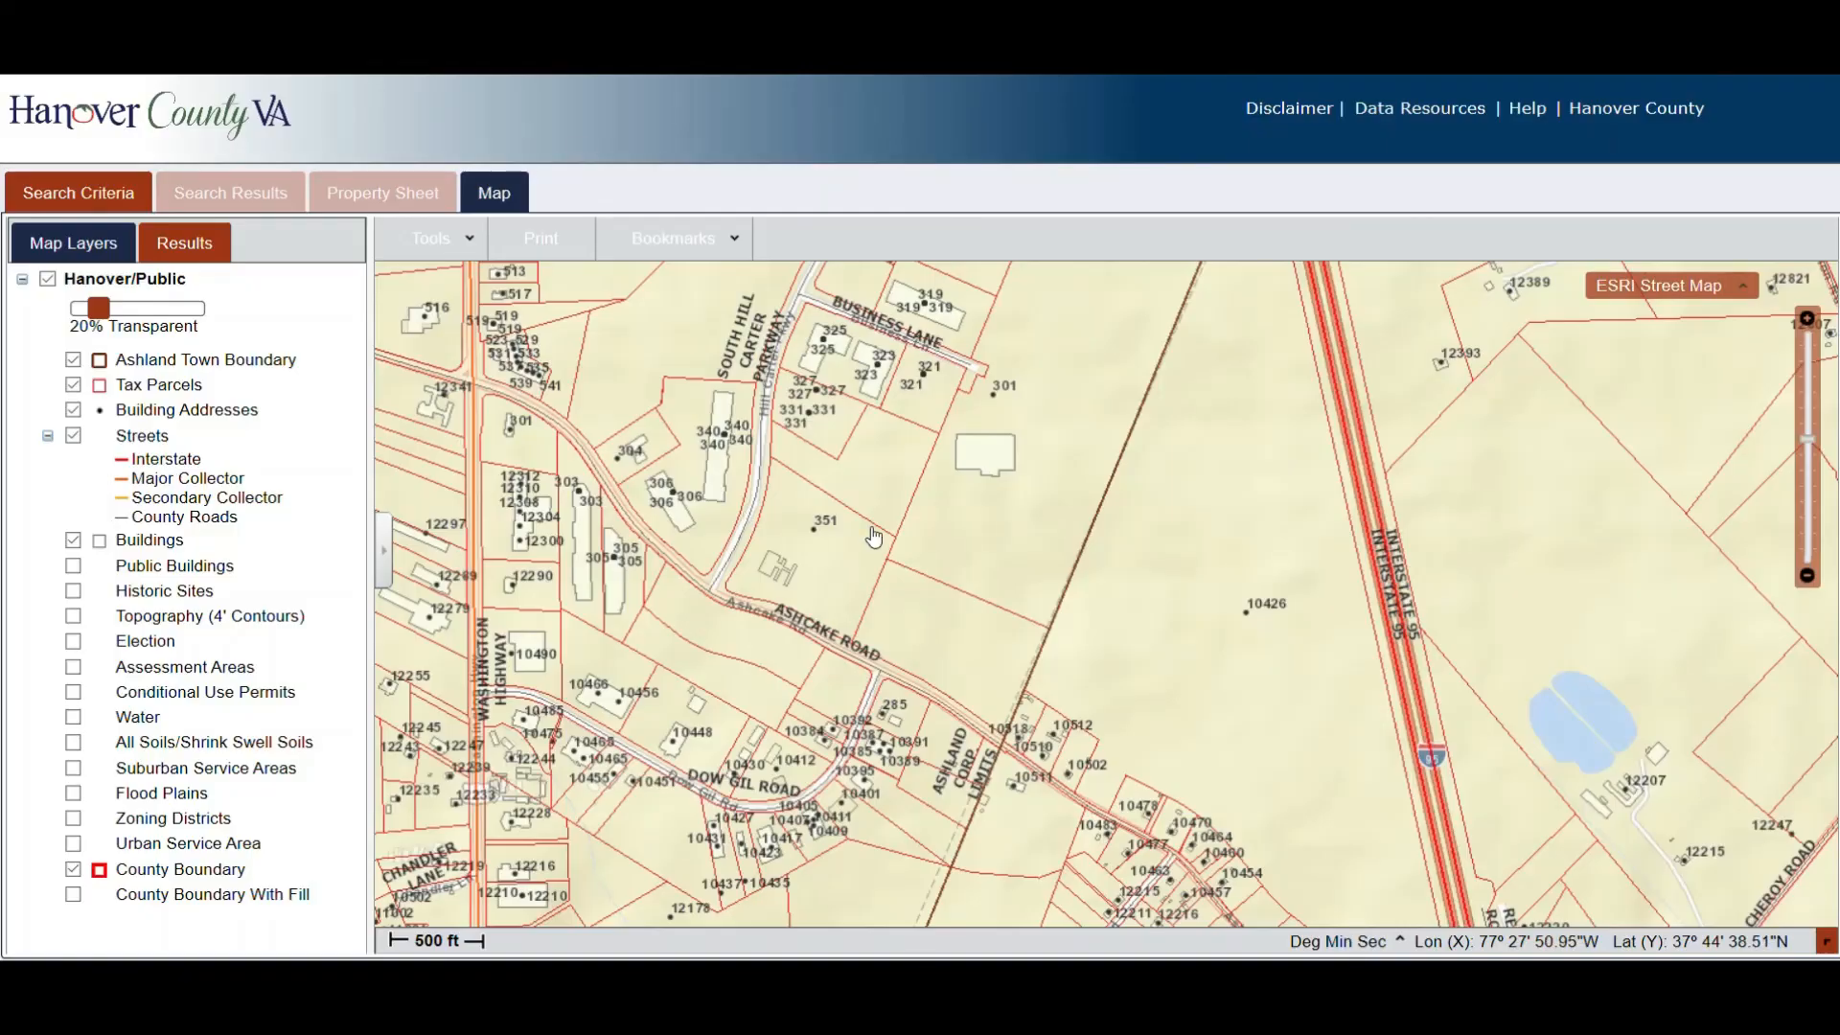